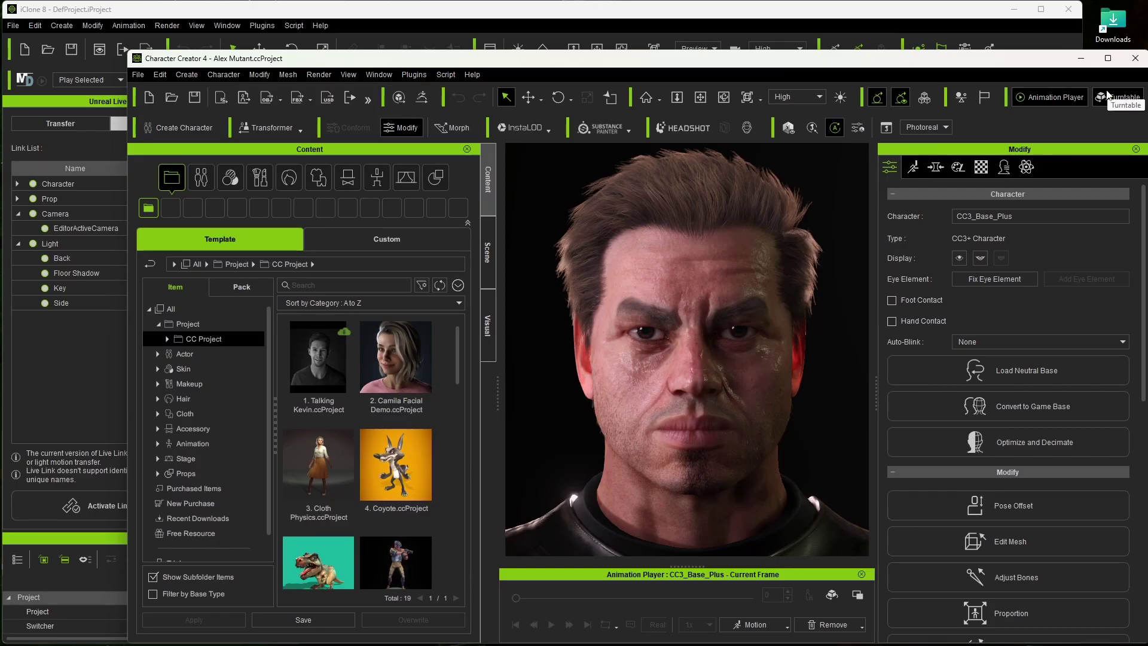
Step: Bring the empty iClone 8 project window in front of Character Creator 4
click(900, 10)
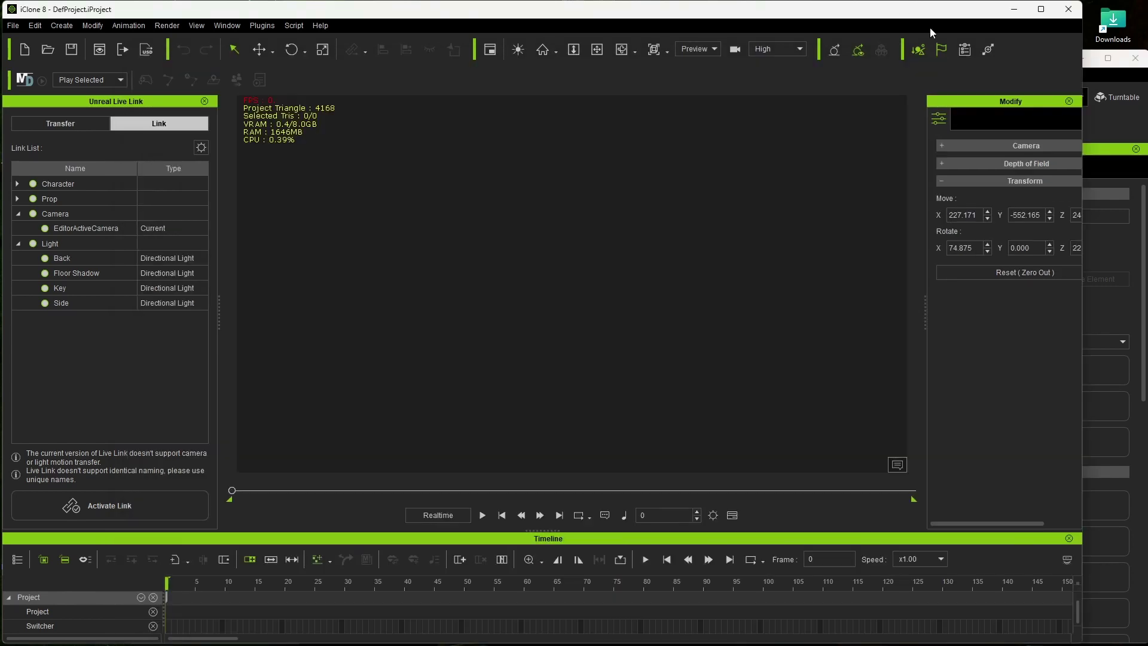
Step: Load DeNiro Smoking.mp4 from Downloads as iClone's viewport background, preview it, then return to Character Creator 4
double_click(1113, 23)
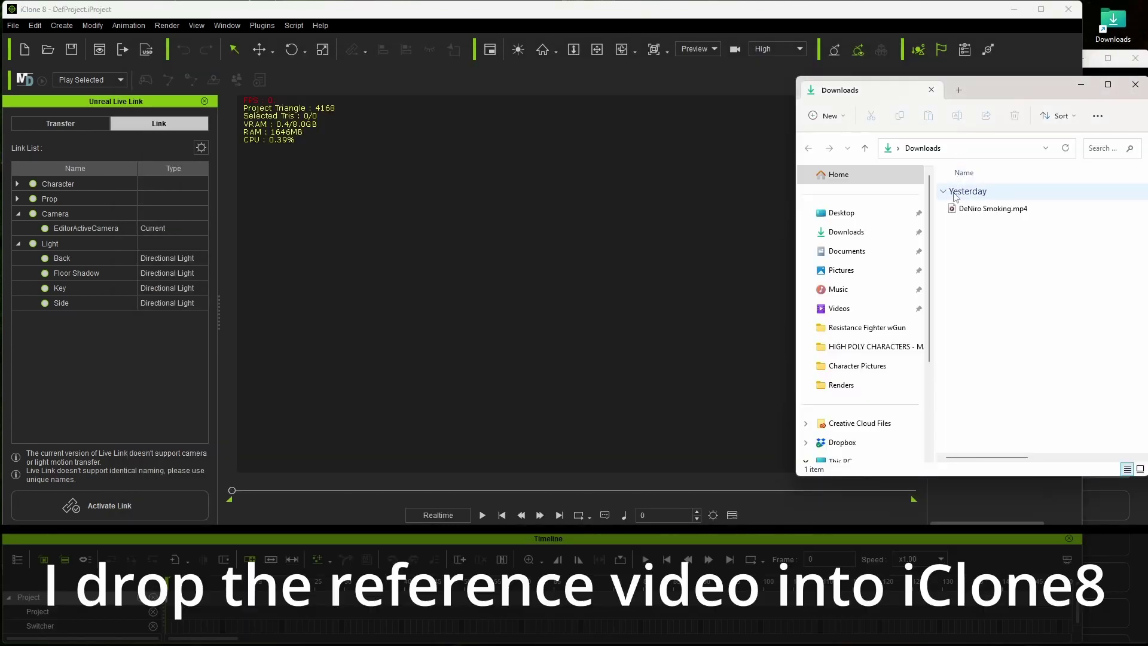
mouse_move(989, 208)
mouse_down()
mouse_move(871, 218)
mouse_move(538, 207)
mouse_move(575, 222)
mouse_up()
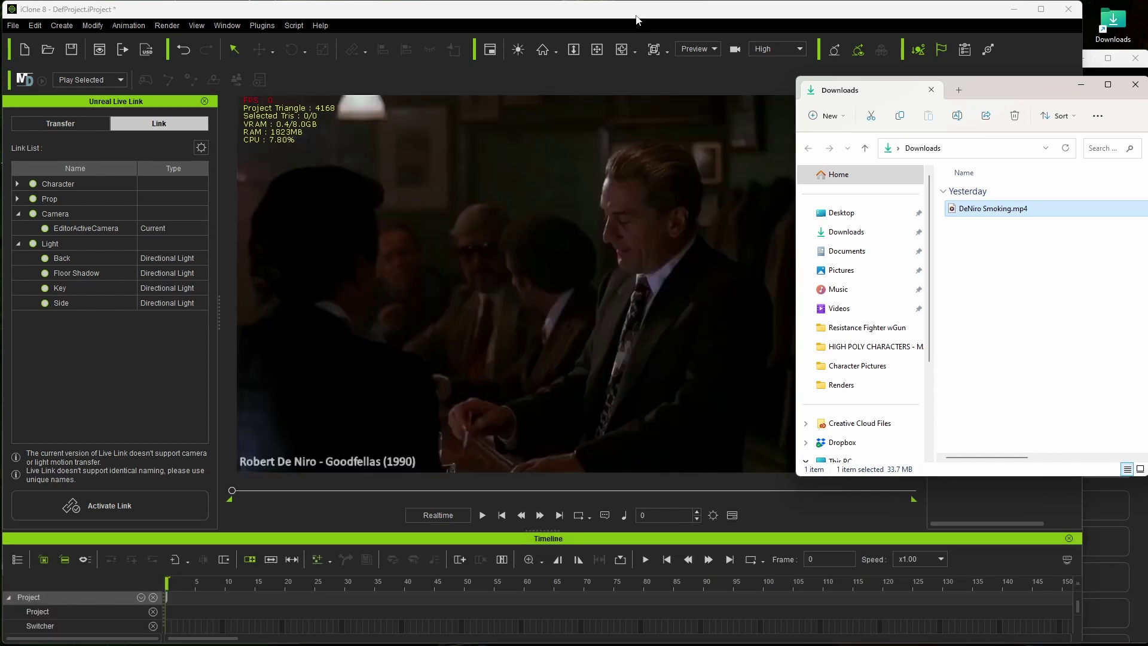
click(636, 20)
mouse_move(232, 490)
mouse_down()
mouse_move(582, 519)
mouse_move(370, 513)
mouse_move(216, 489)
mouse_up()
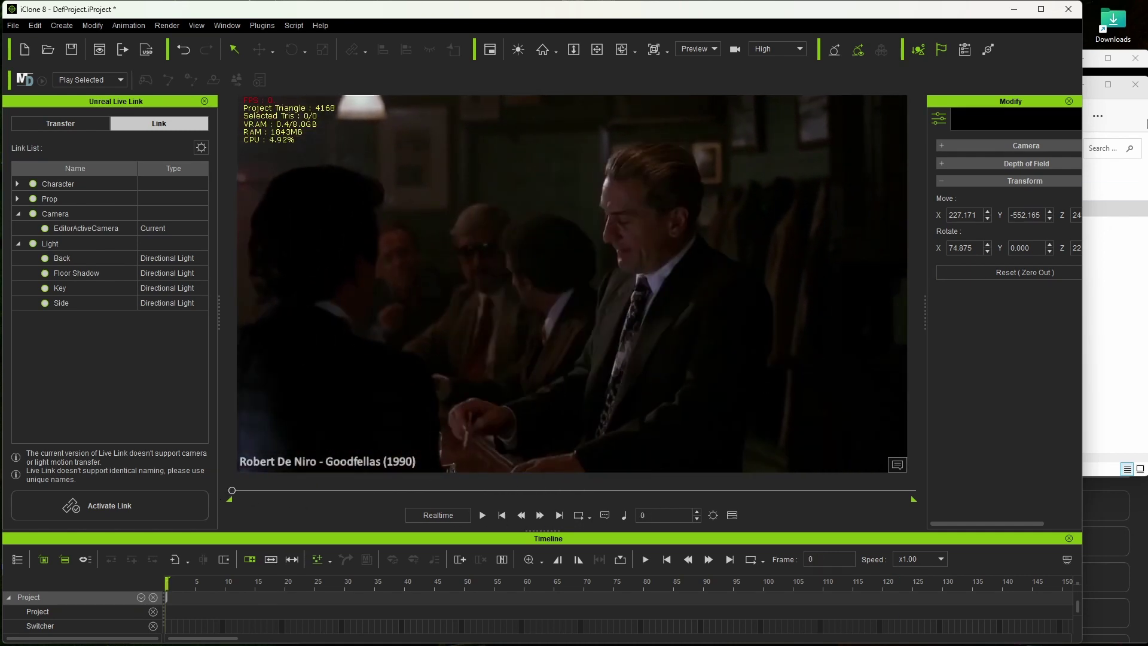
click(1135, 84)
click(1118, 125)
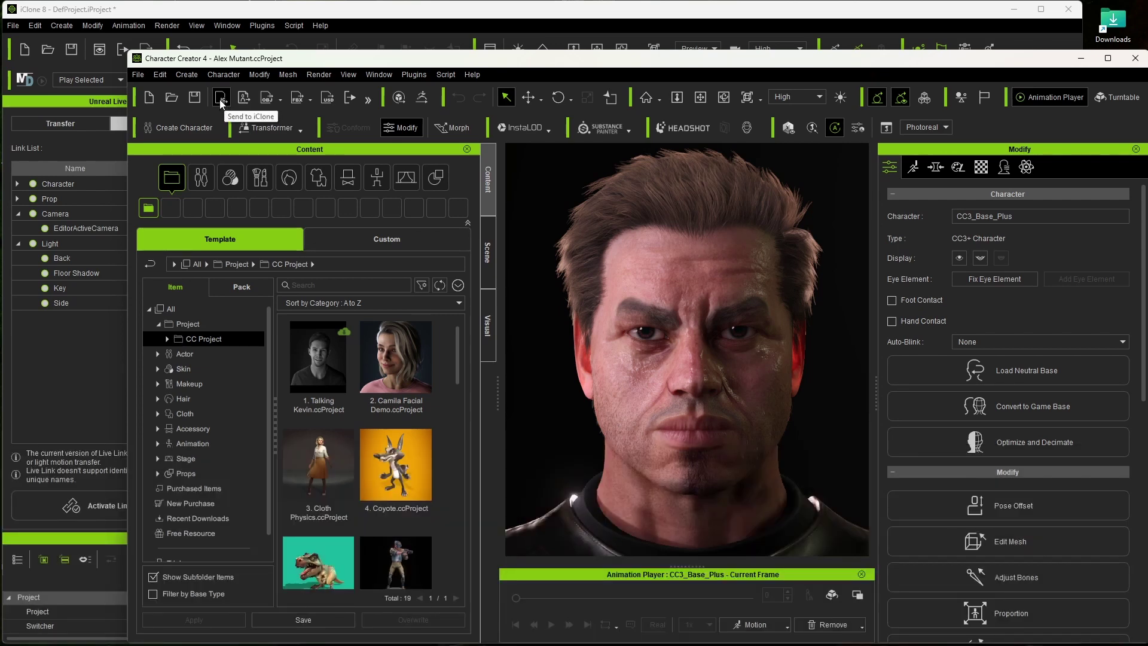
Step: Send the Character Creator 4 character to iClone 8 with Send to iClone
click(221, 99)
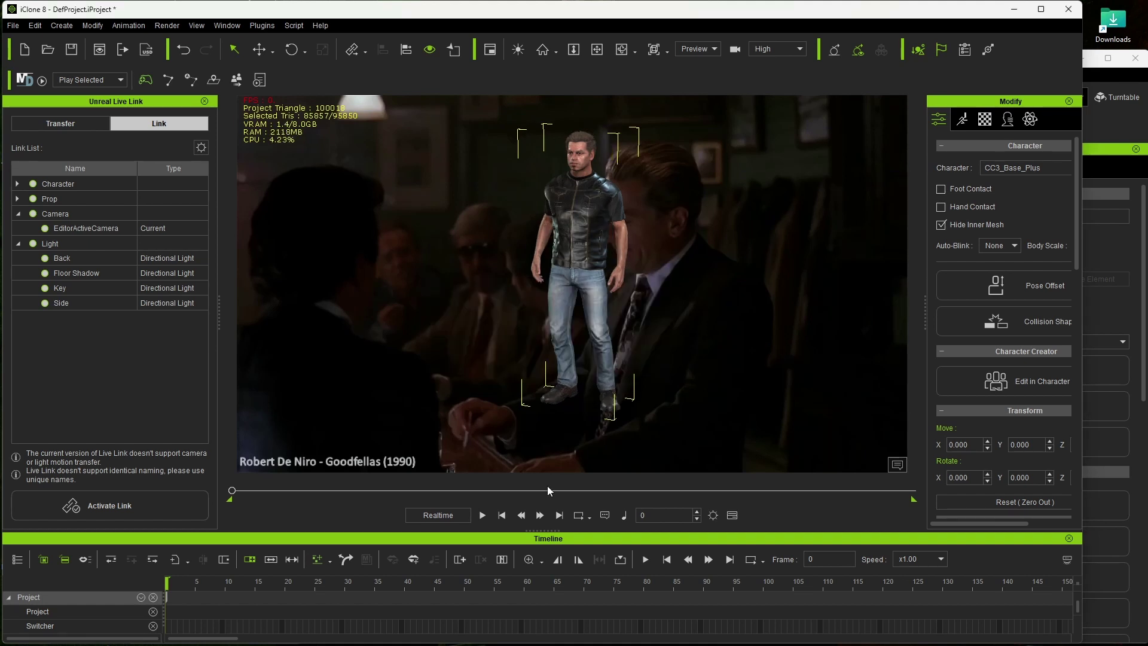
Step: Enlarge the timeline, select the character and pan the camera so he sits right of centre
drag(560, 531, 561, 494)
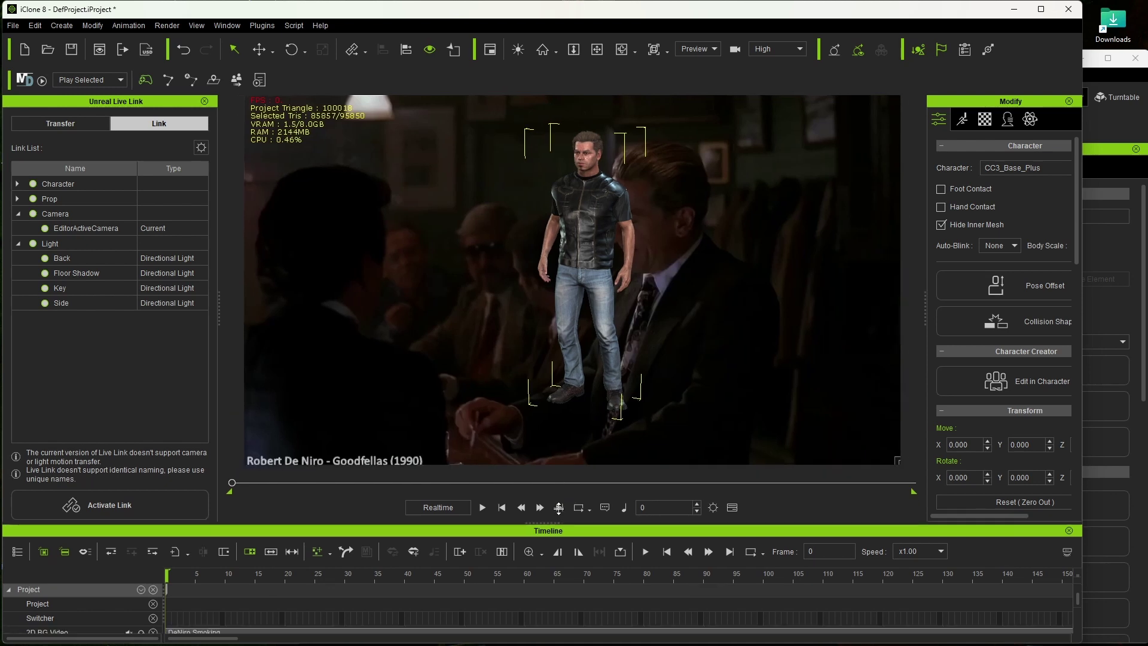
click(580, 228)
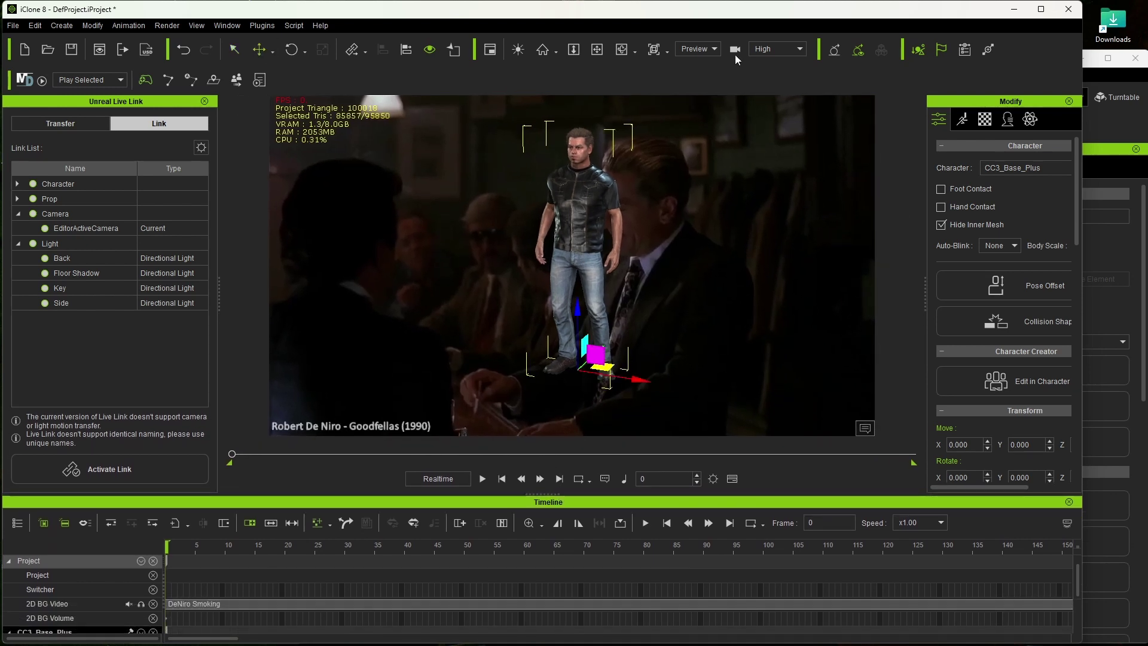
click(596, 49)
drag(579, 173, 579, 192)
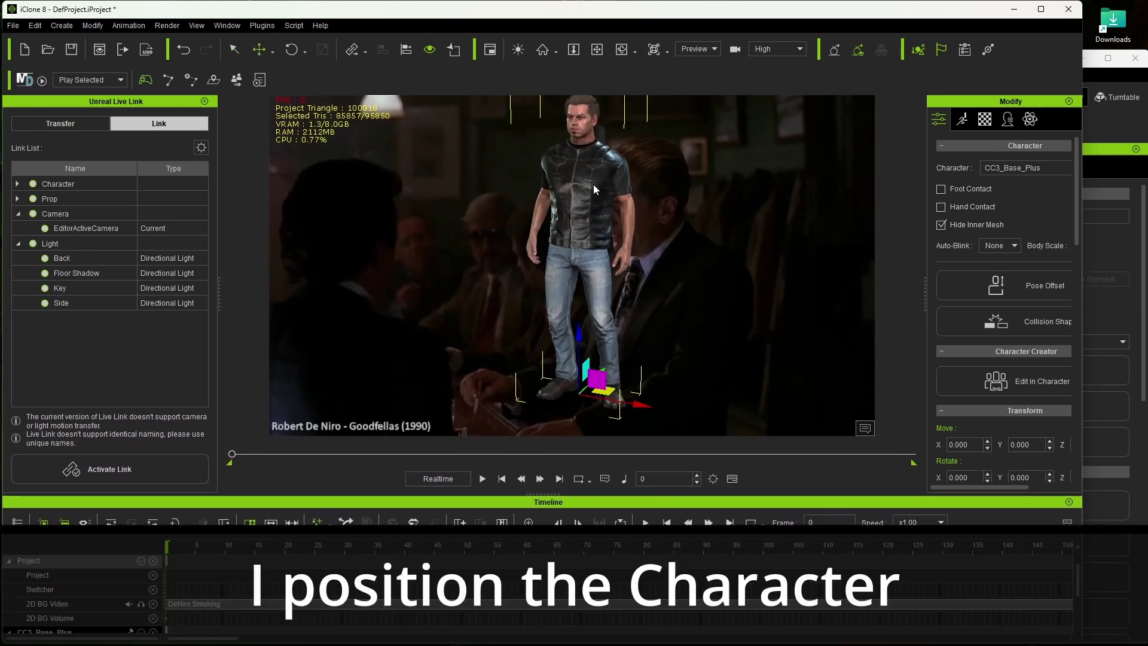
click(596, 49)
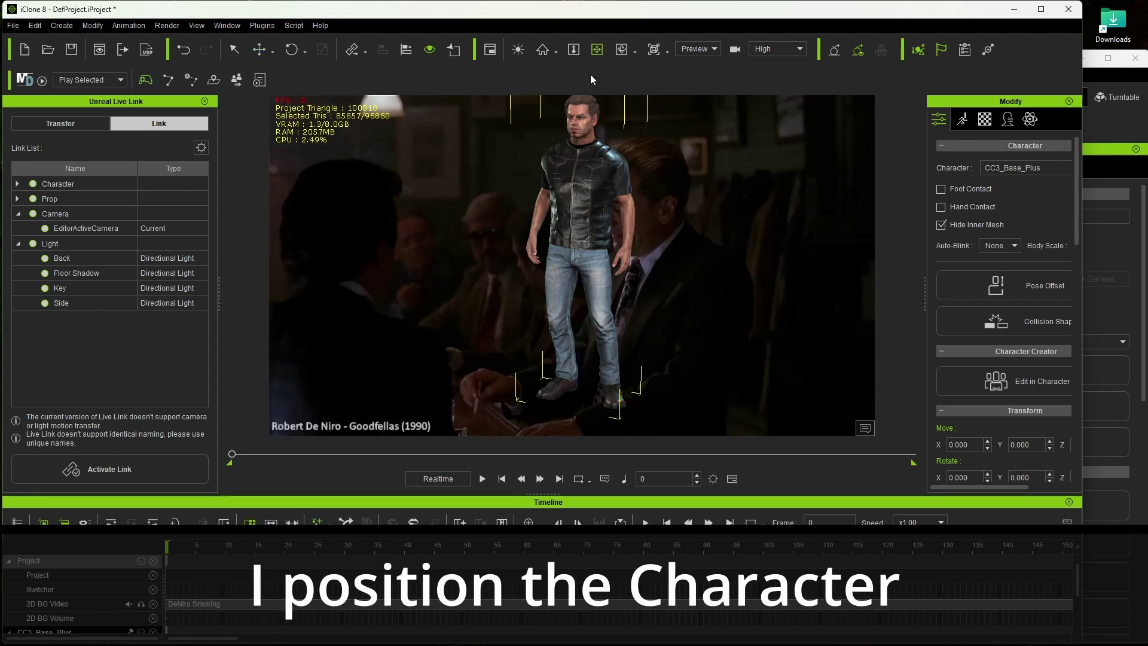
drag(592, 107, 640, 185)
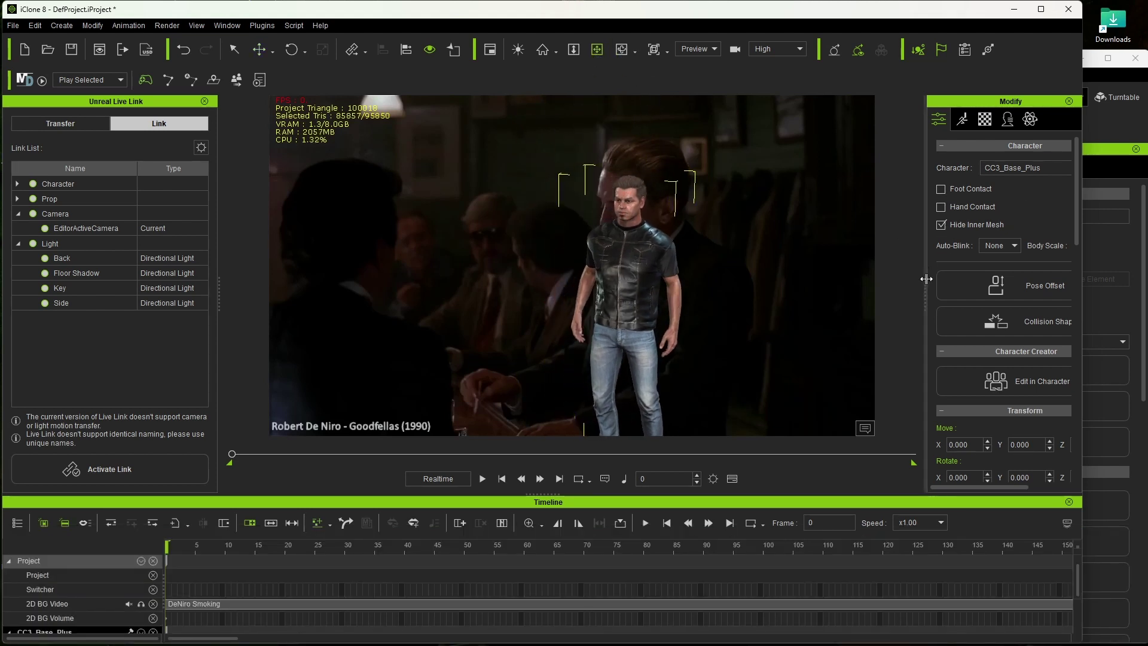
drag(925, 282, 857, 281)
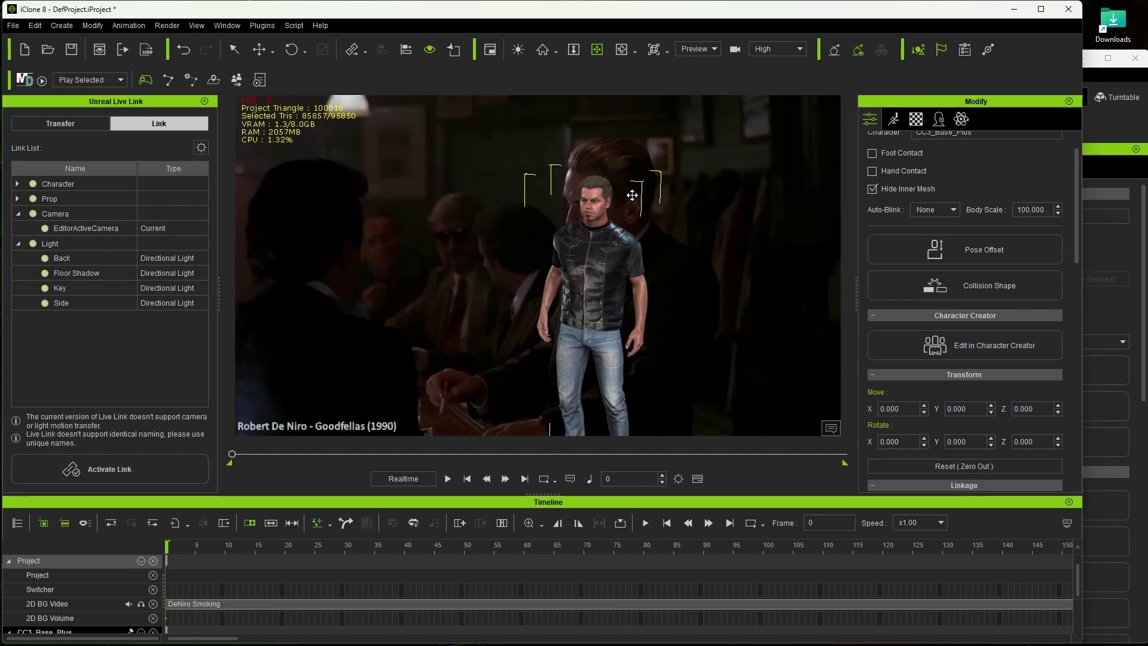
Step: Orbit to a side profile and zoom in to a head-and-shoulders framing
right_drag(546, 198, 475, 201)
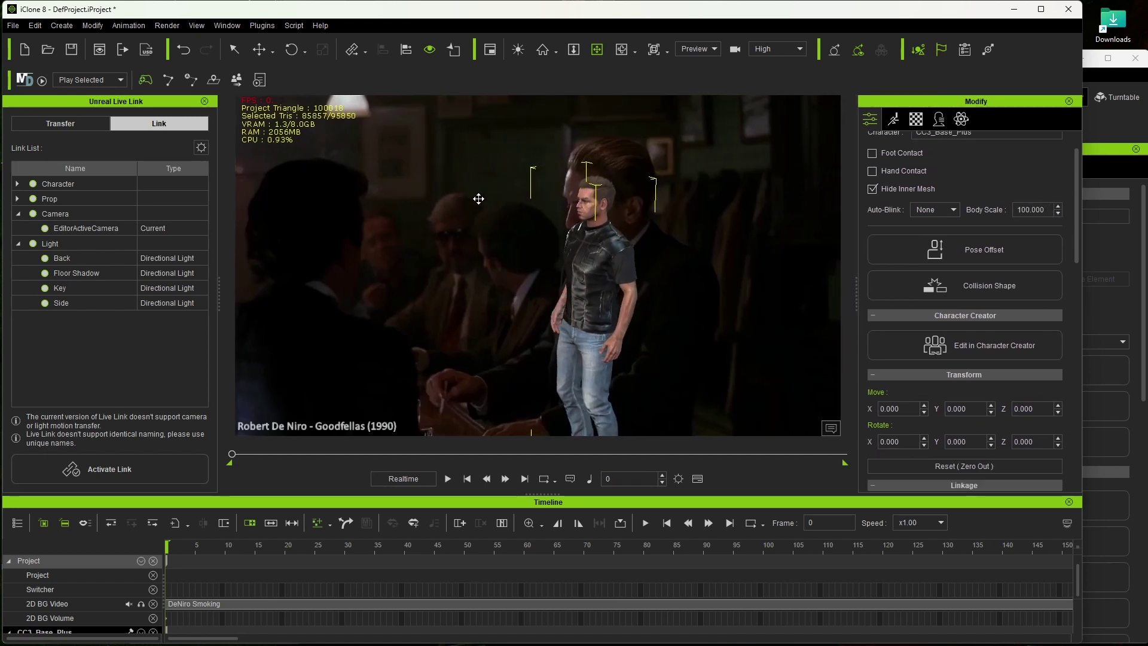
scroll(548, 203, up, 3)
scroll(598, 233, up, 3)
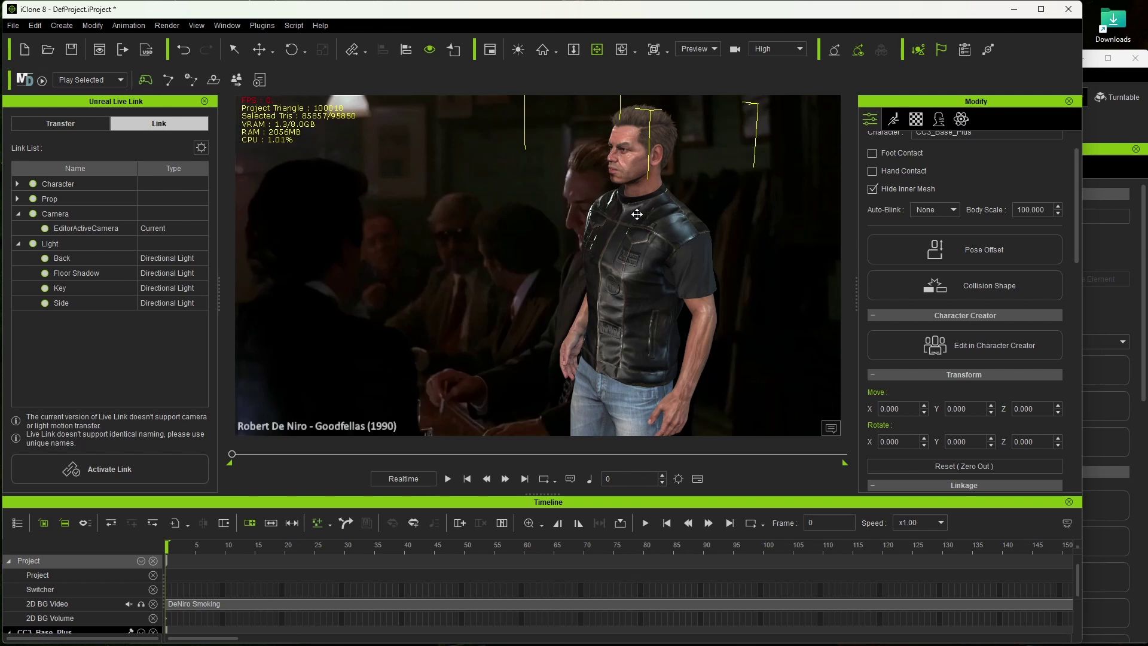
scroll(616, 250, up, 2)
scroll(615, 250, up, 2)
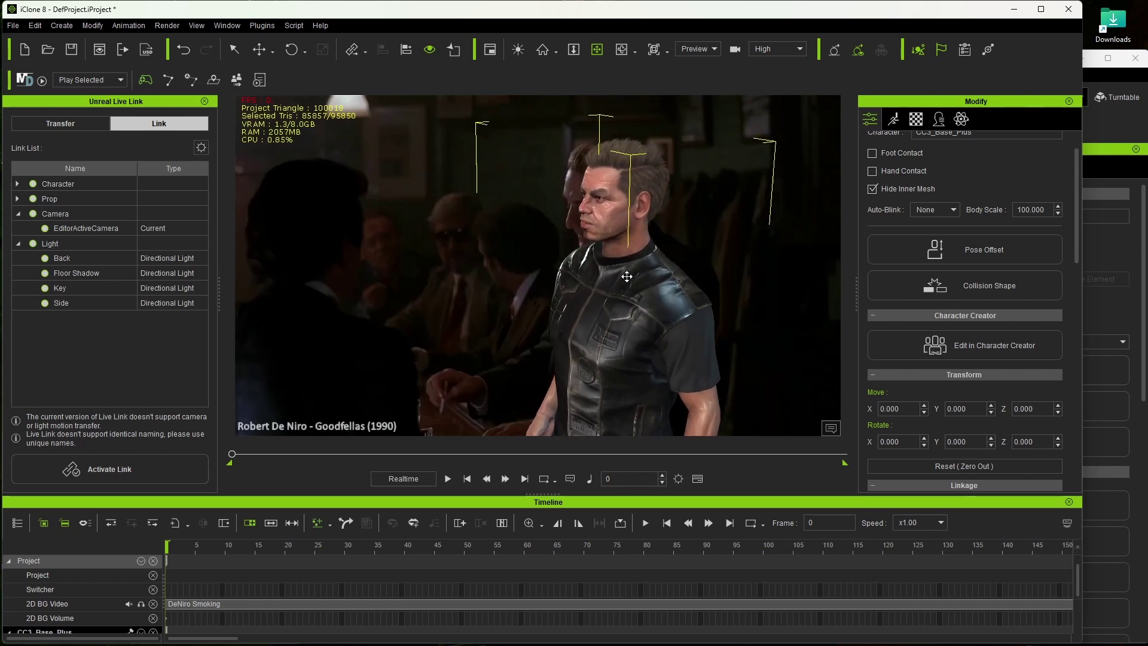
scroll(616, 273, up, 2)
scroll(616, 273, up, 1)
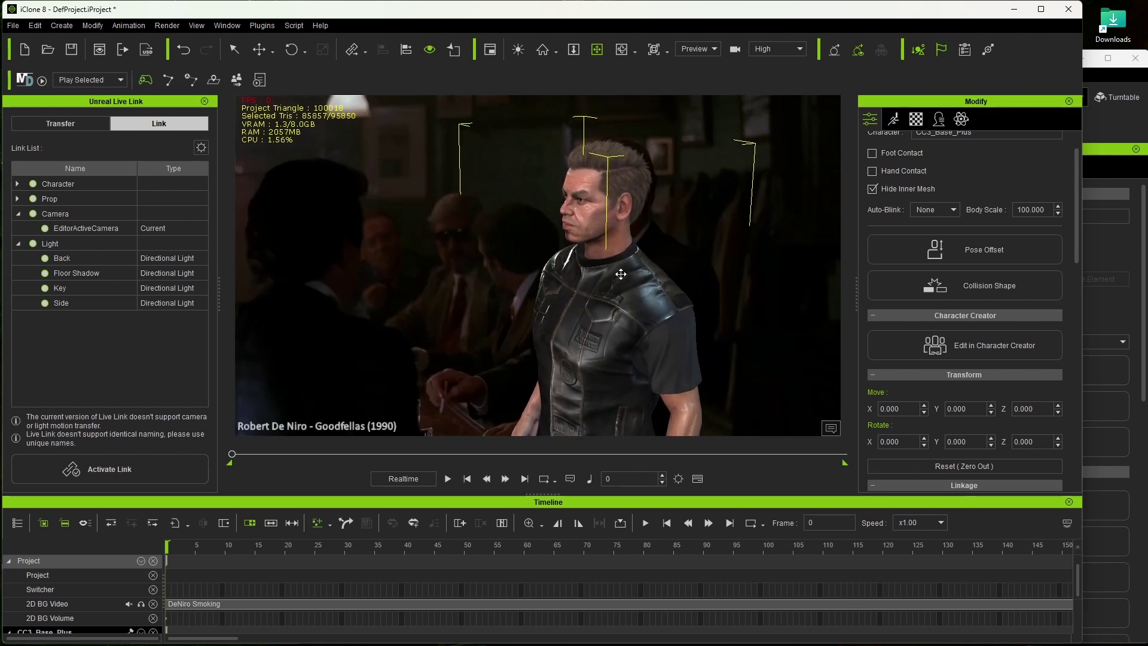
scroll(621, 274, up, 1)
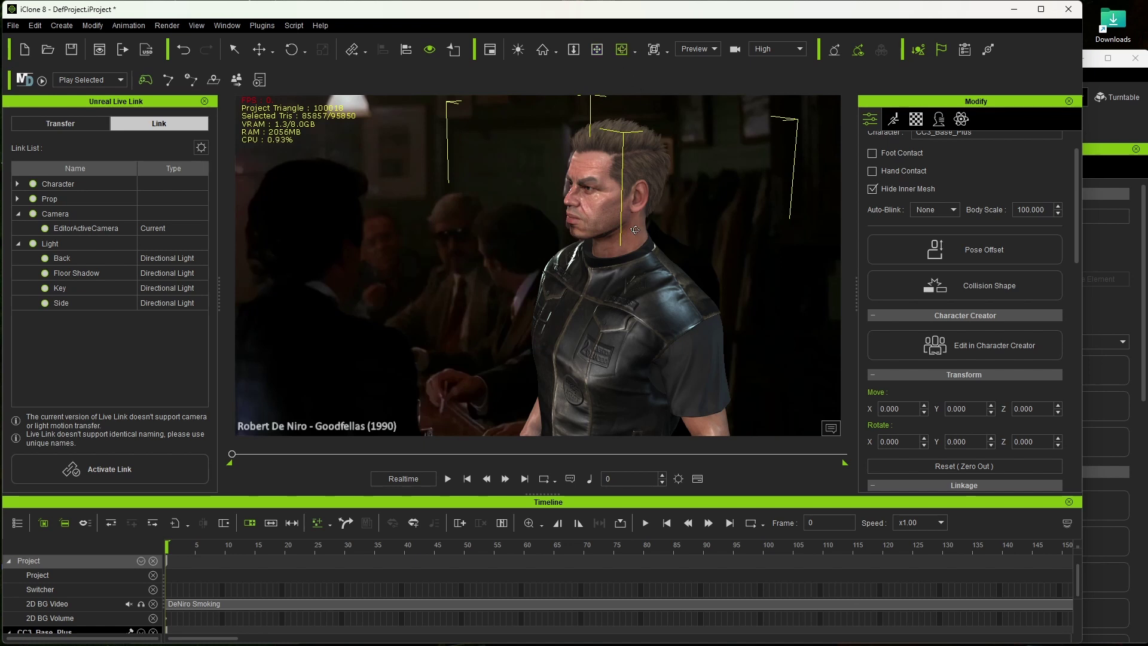
mouse_move(635, 229)
right_down()
mouse_move(658, 298)
mouse_move(650, 290)
right_up()
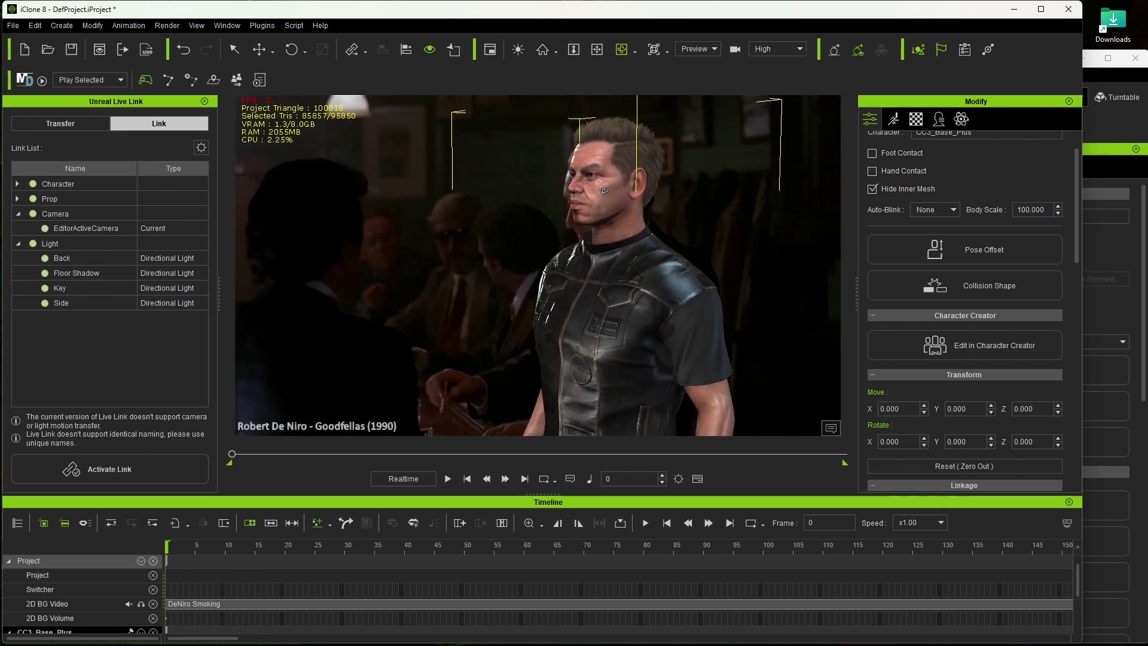
right_drag(621, 343, 619, 345)
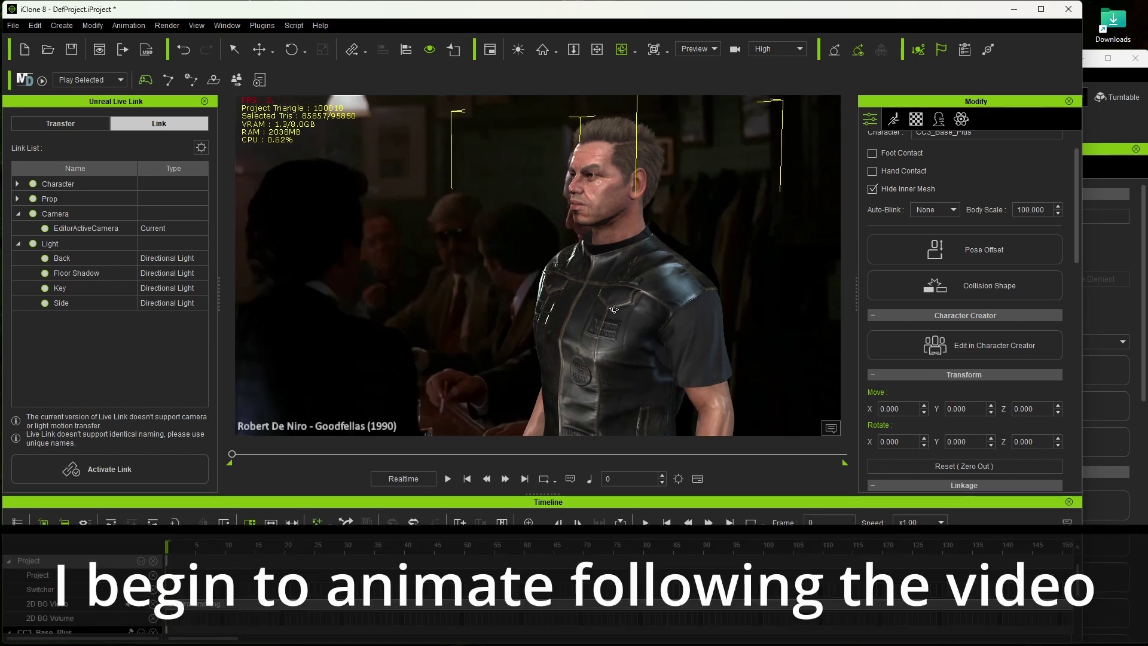
Step: Open Edit Motion Layer and rotate the character's head
click(894, 119)
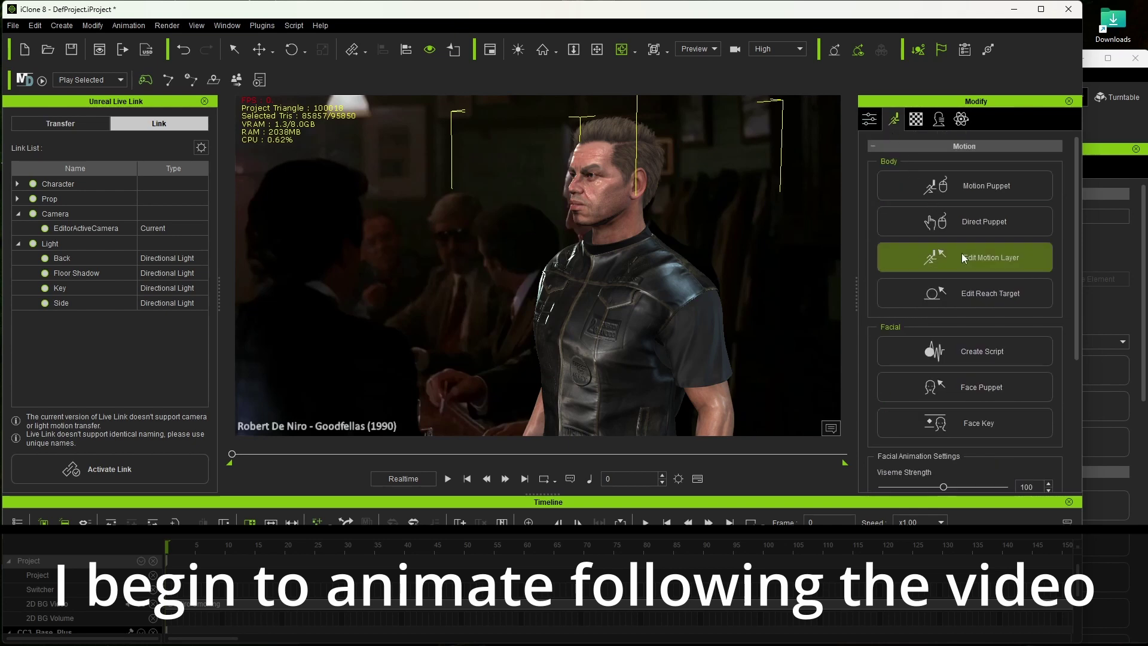
click(989, 257)
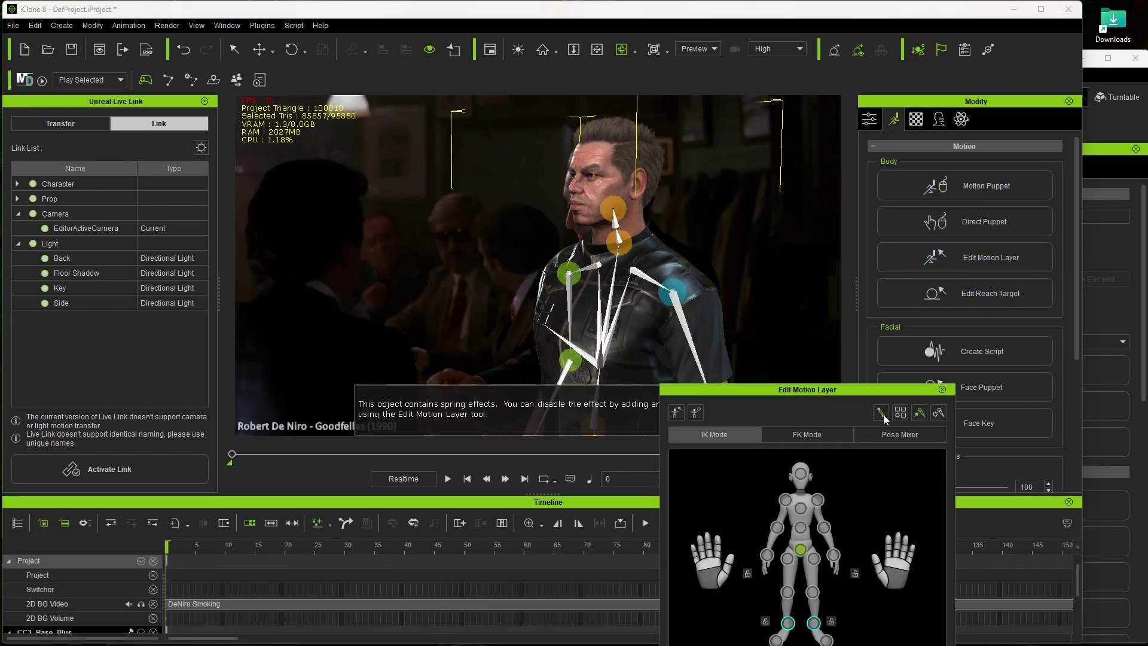
click(800, 474)
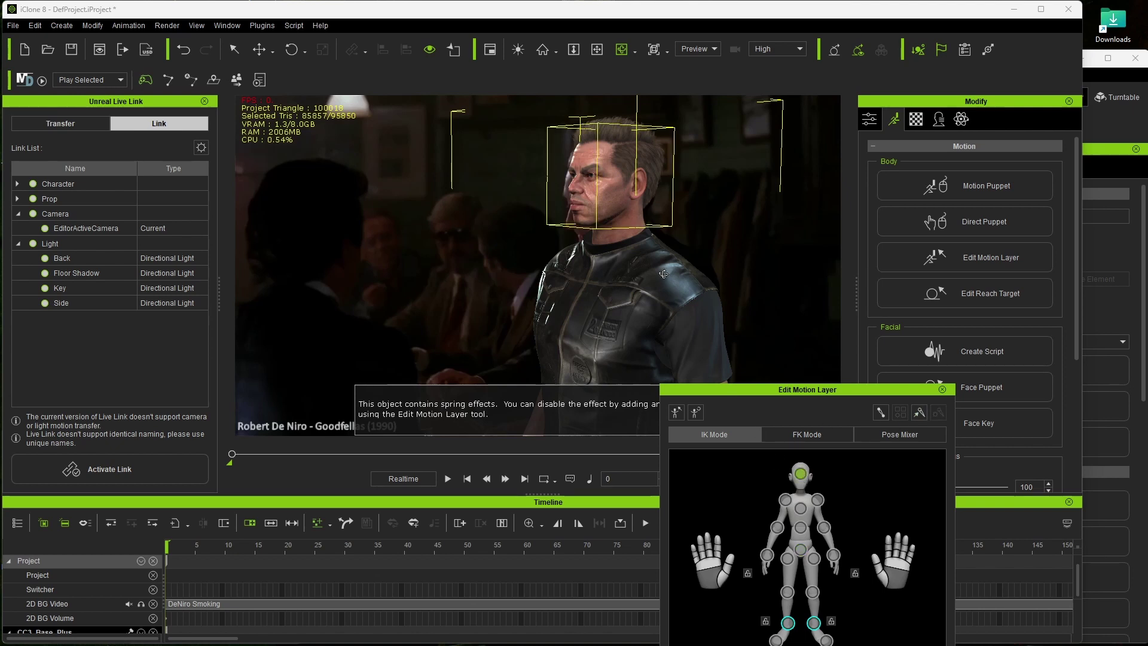
click(291, 52)
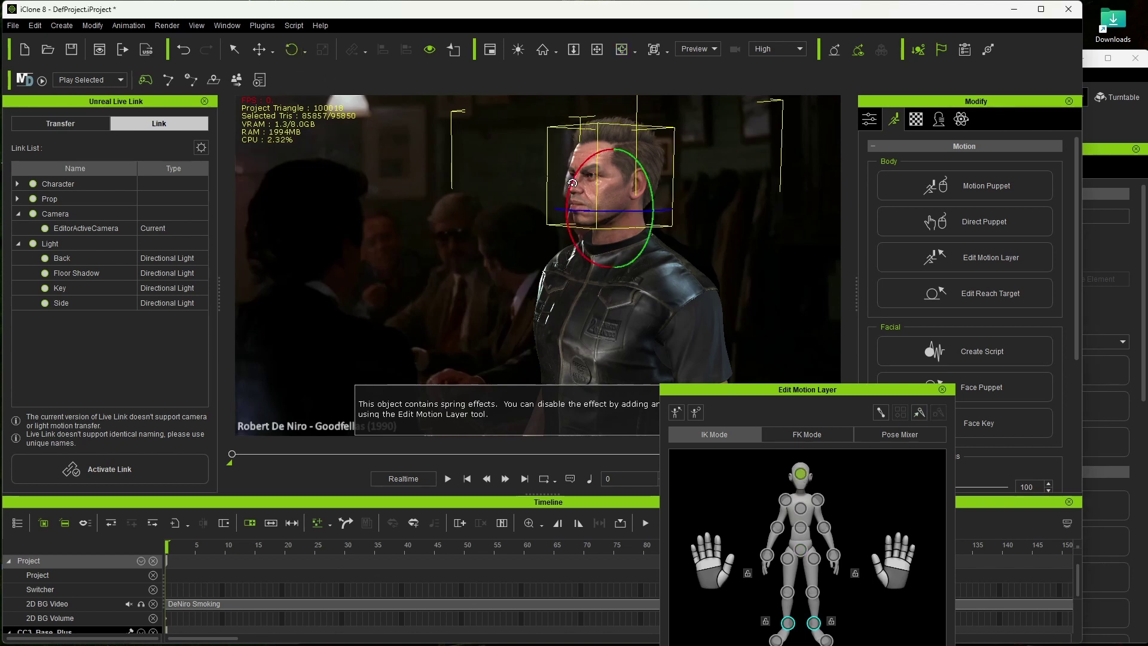
drag(568, 183, 571, 194)
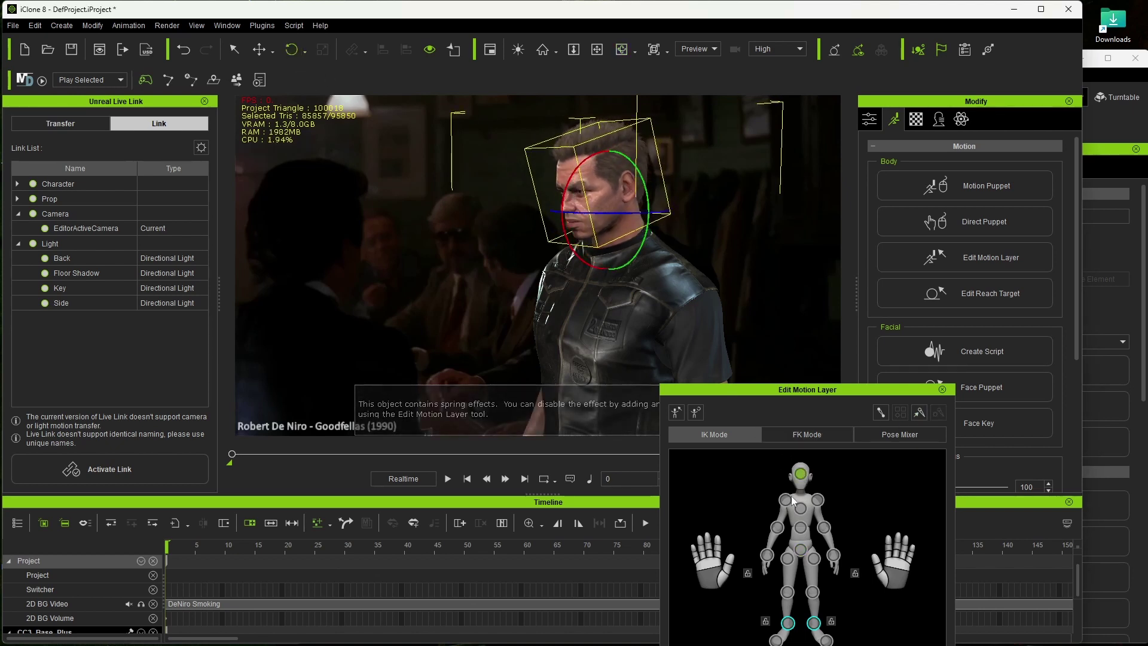
Step: Rotate the shoulder and raise the forearm forward as if holding a cigarette
click(786, 499)
drag(534, 317, 540, 326)
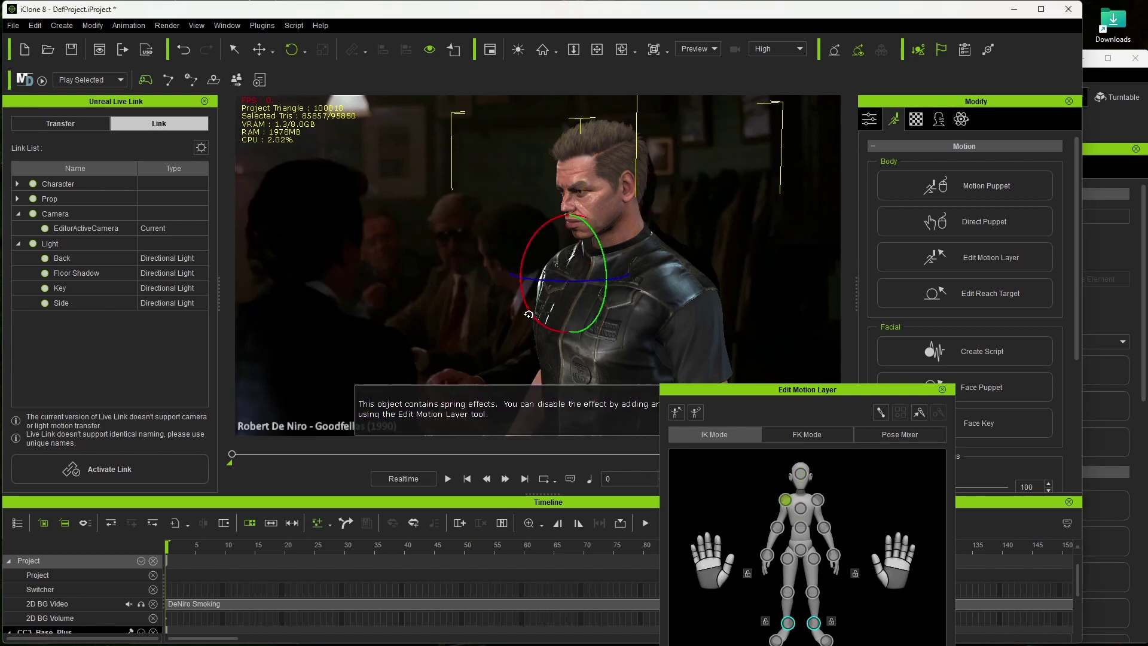
click(777, 527)
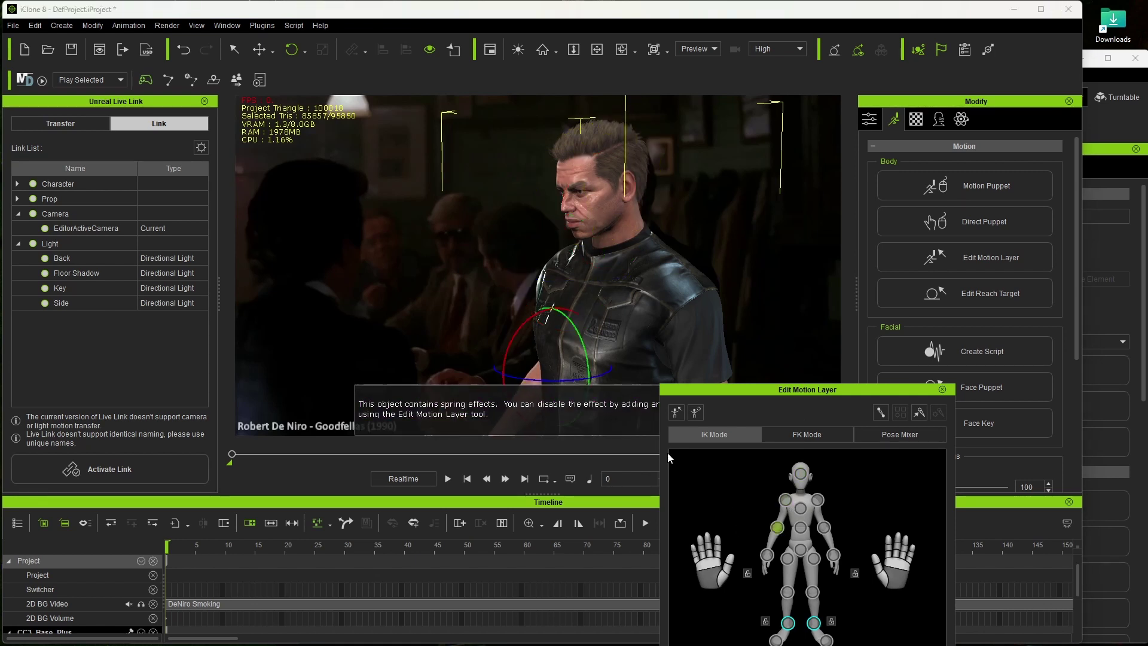
drag(735, 390, 914, 329)
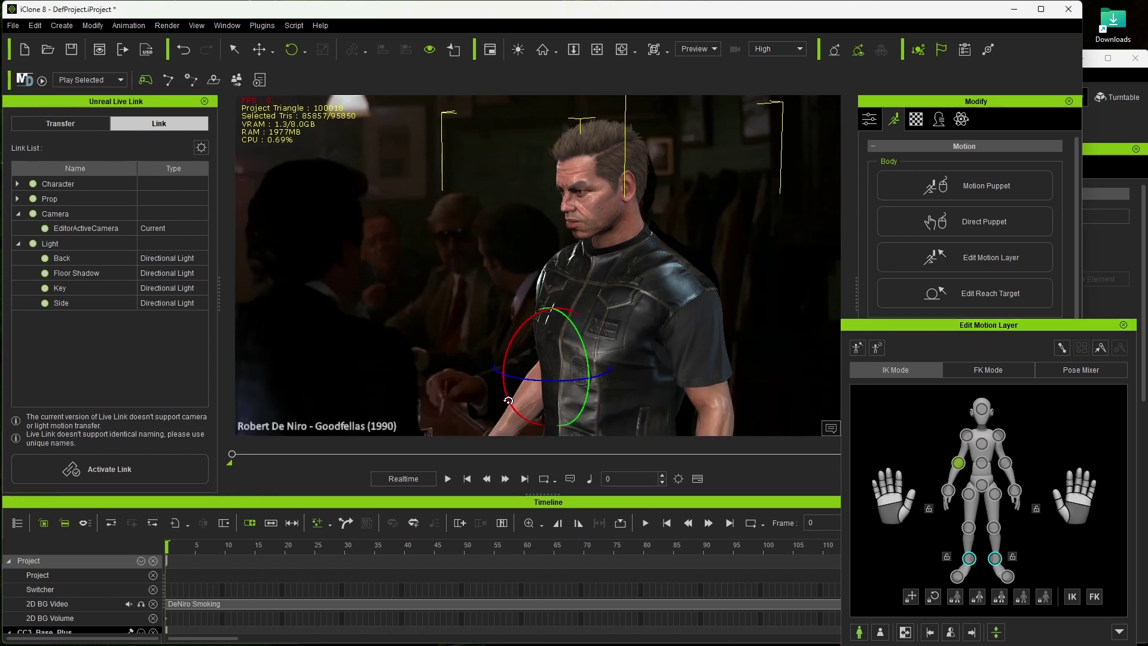
drag(508, 401, 496, 378)
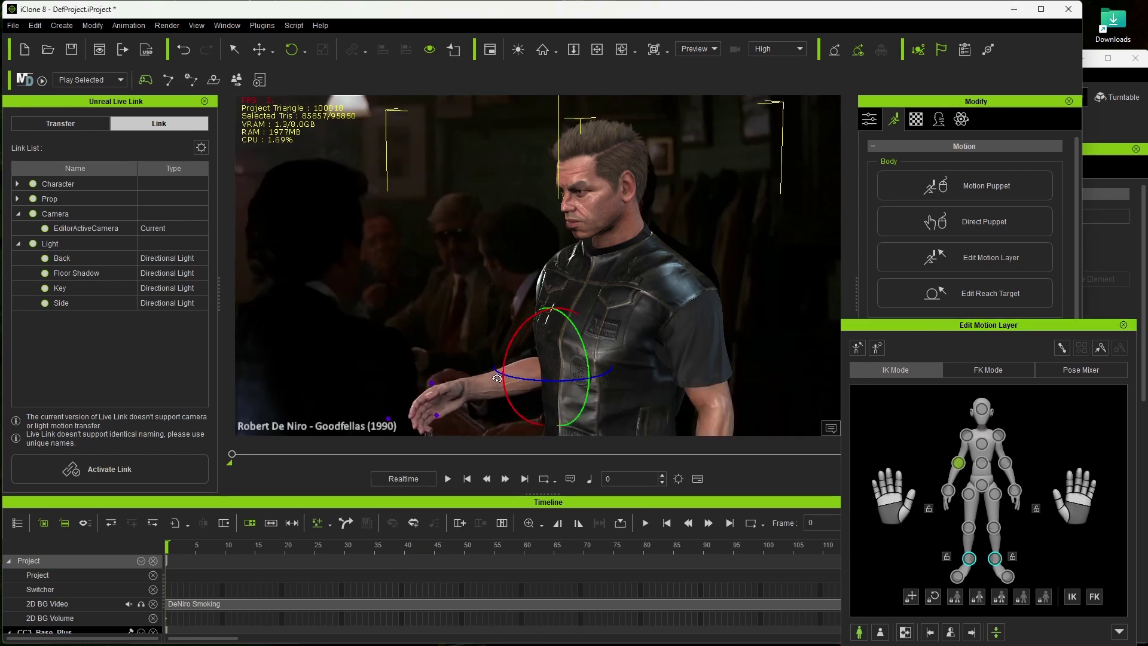
Step: Angle the hand downward at the wrist, then enlarge the timeline to show the CC3_Base_Plus tracks
click(947, 490)
drag(491, 388, 485, 367)
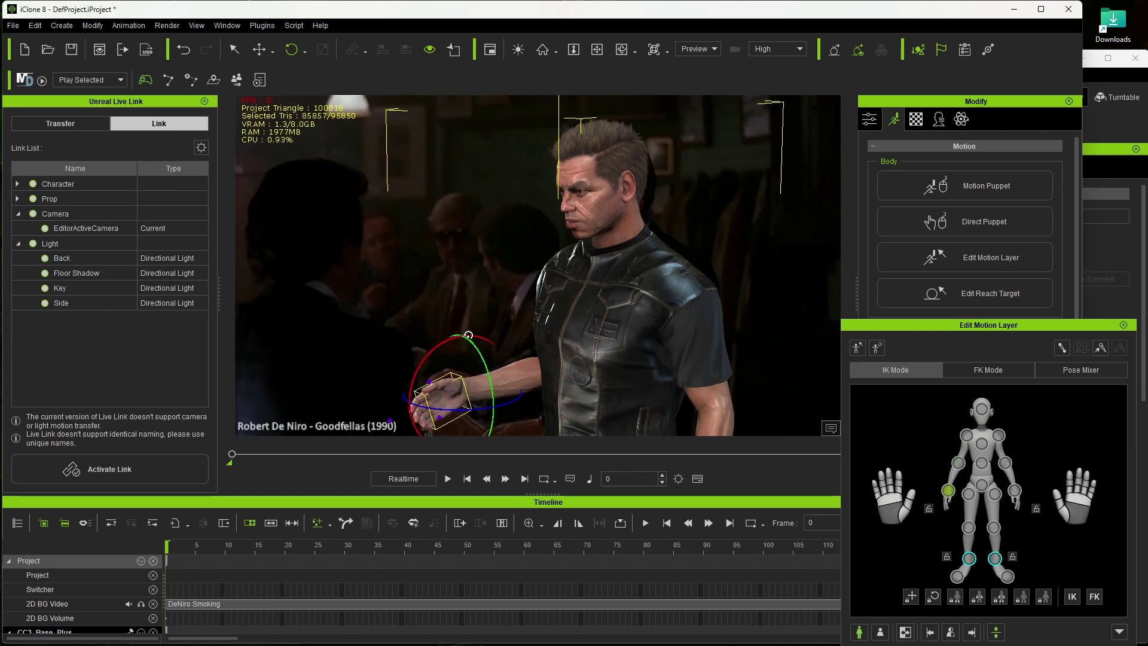
drag(440, 339, 445, 344)
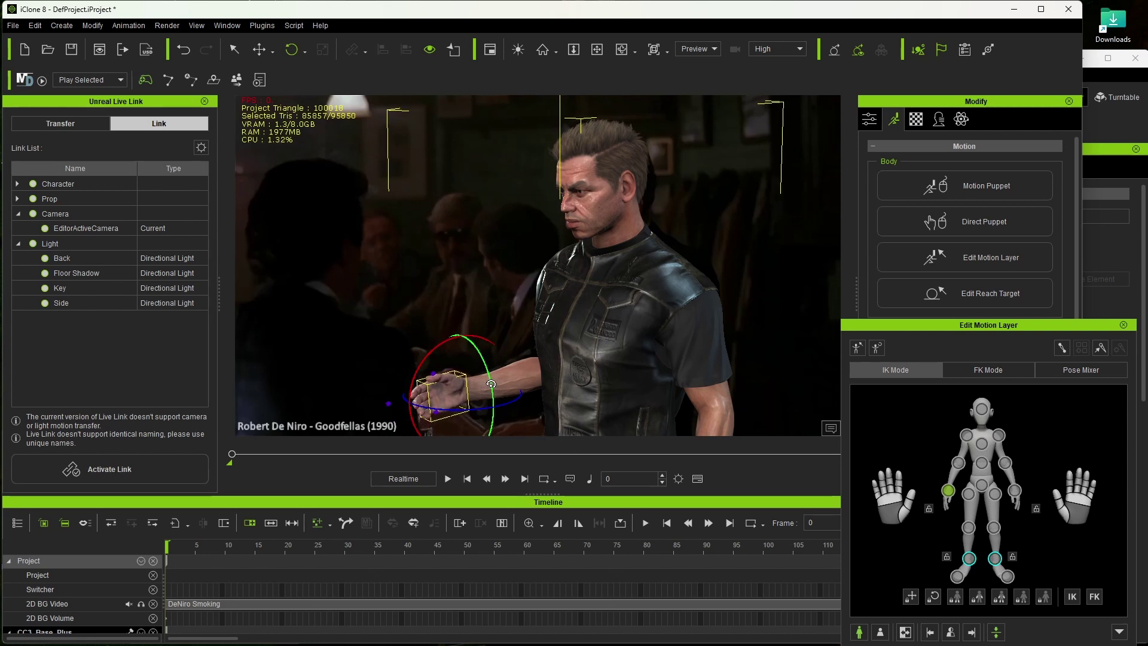
mouse_move(490, 384)
mouse_down()
mouse_move(503, 424)
mouse_move(506, 408)
mouse_up()
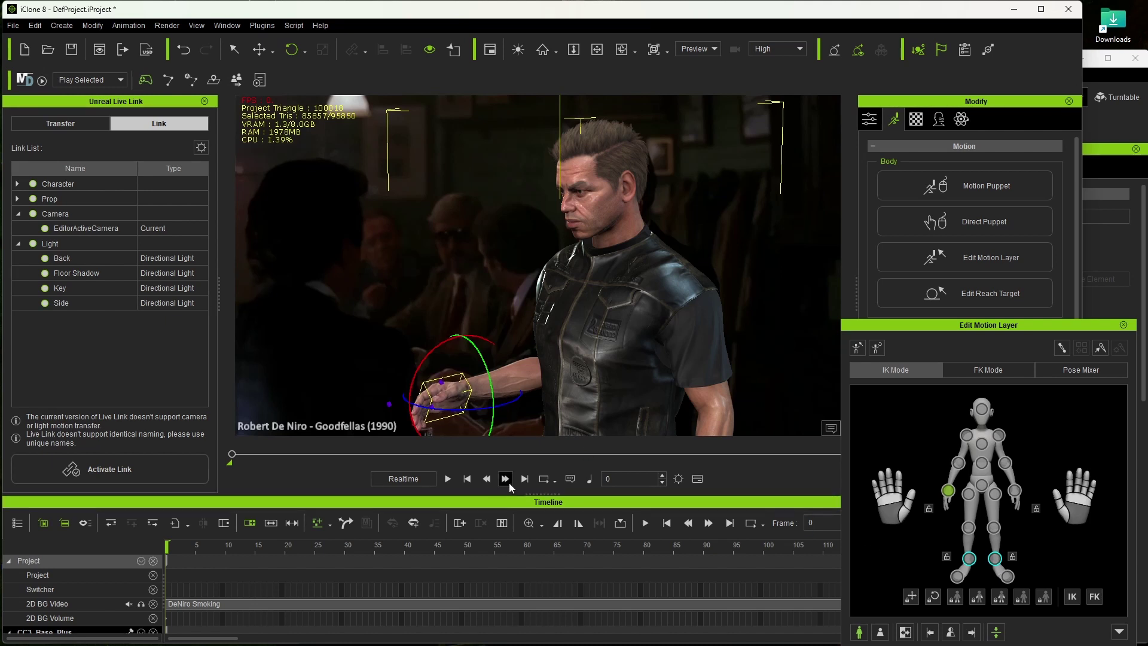
click(903, 511)
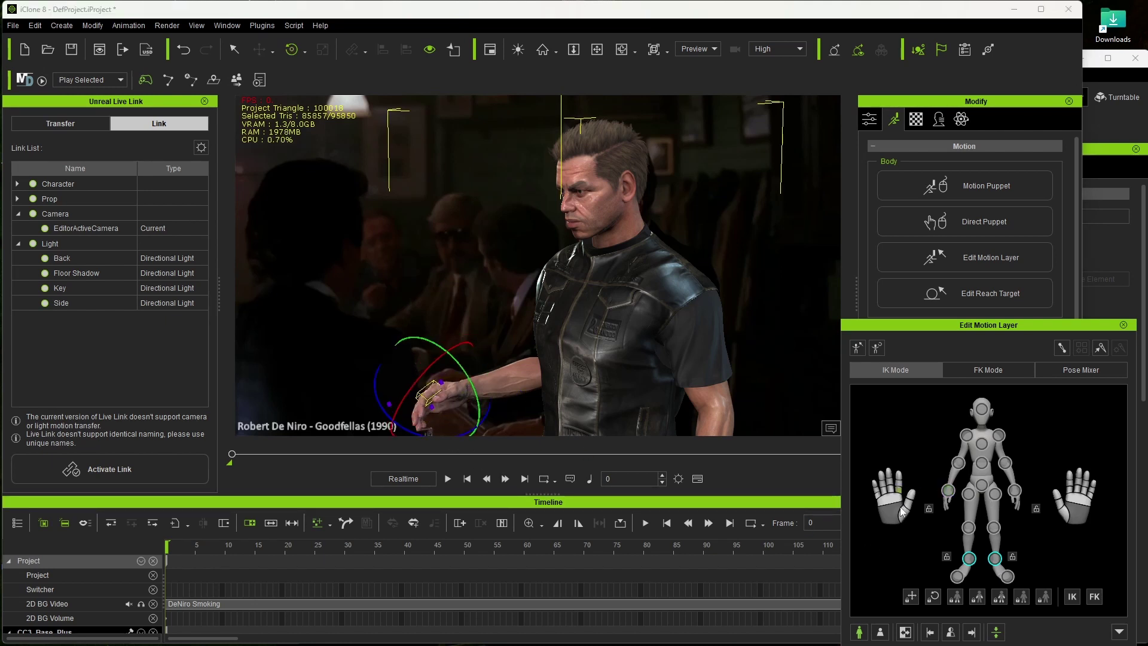
click(878, 517)
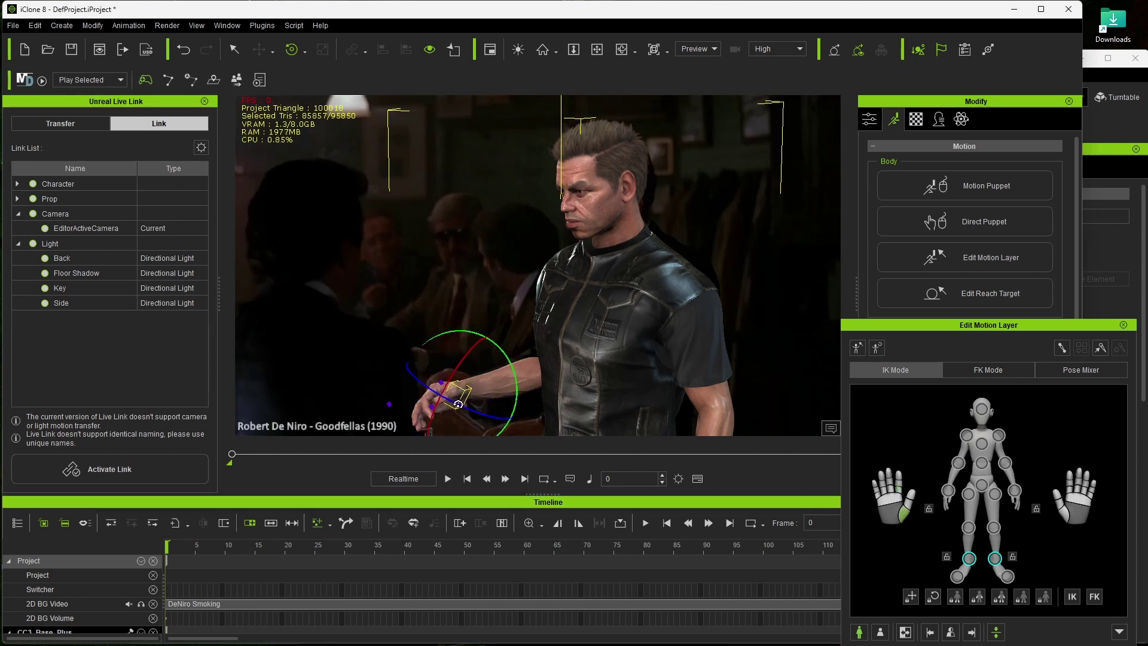
drag(457, 399, 454, 419)
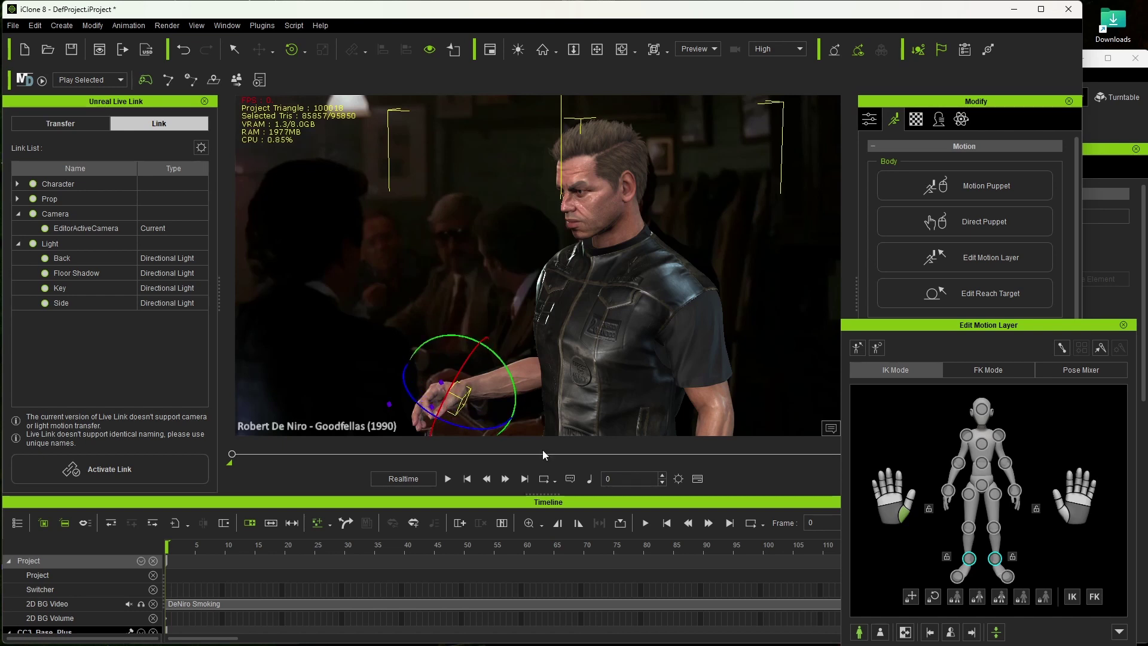
click(898, 491)
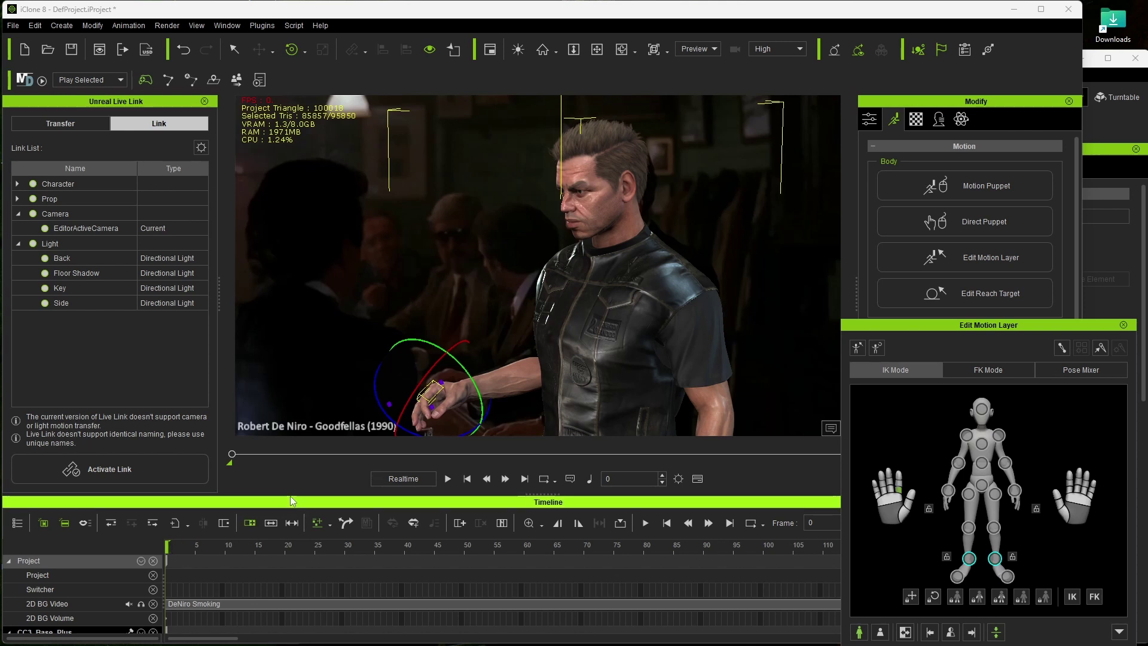
drag(291, 495, 291, 416)
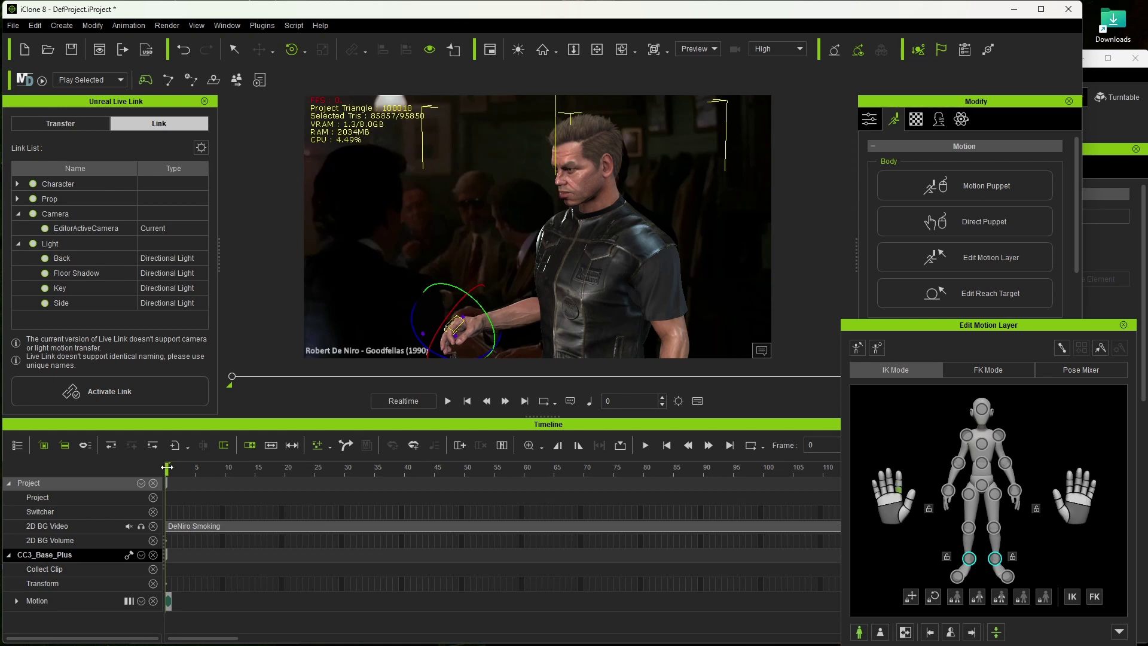
Step: Scrub the timeline to preview the motion against the De Niro clip, ending at frame 76
mouse_move(167, 467)
mouse_down()
mouse_move(266, 467)
mouse_move(139, 466)
mouse_up()
drag(168, 468, 622, 525)
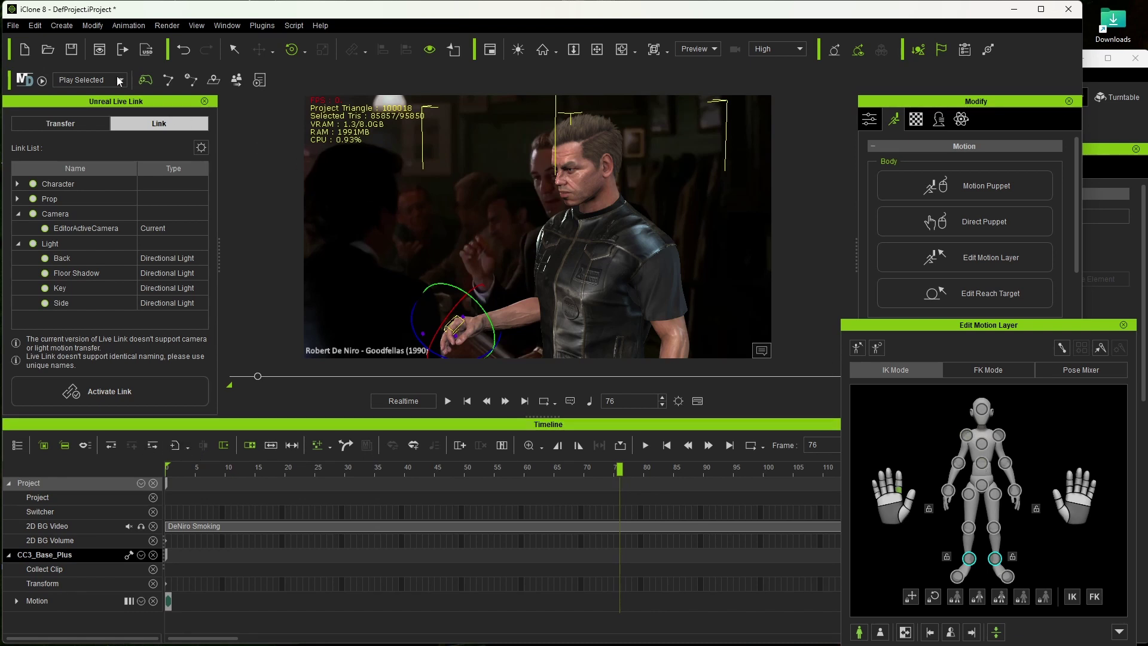
Step: Create a new camera and rename it Main Cam in the Scene Manager
click(62, 25)
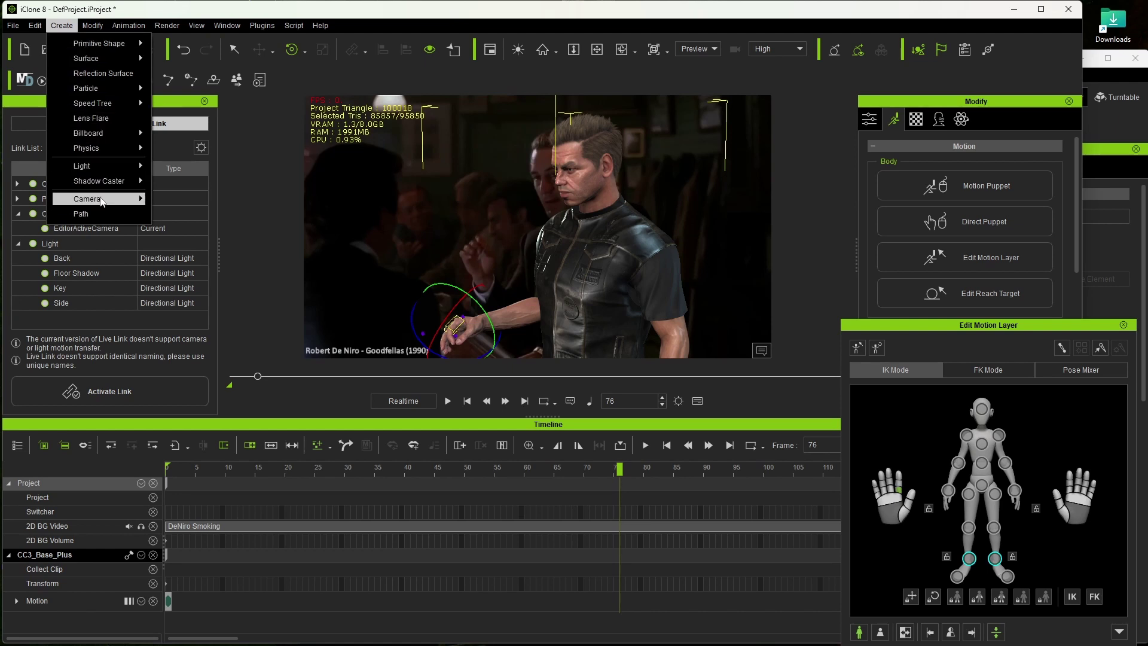
mouse_move(88, 199)
click(166, 203)
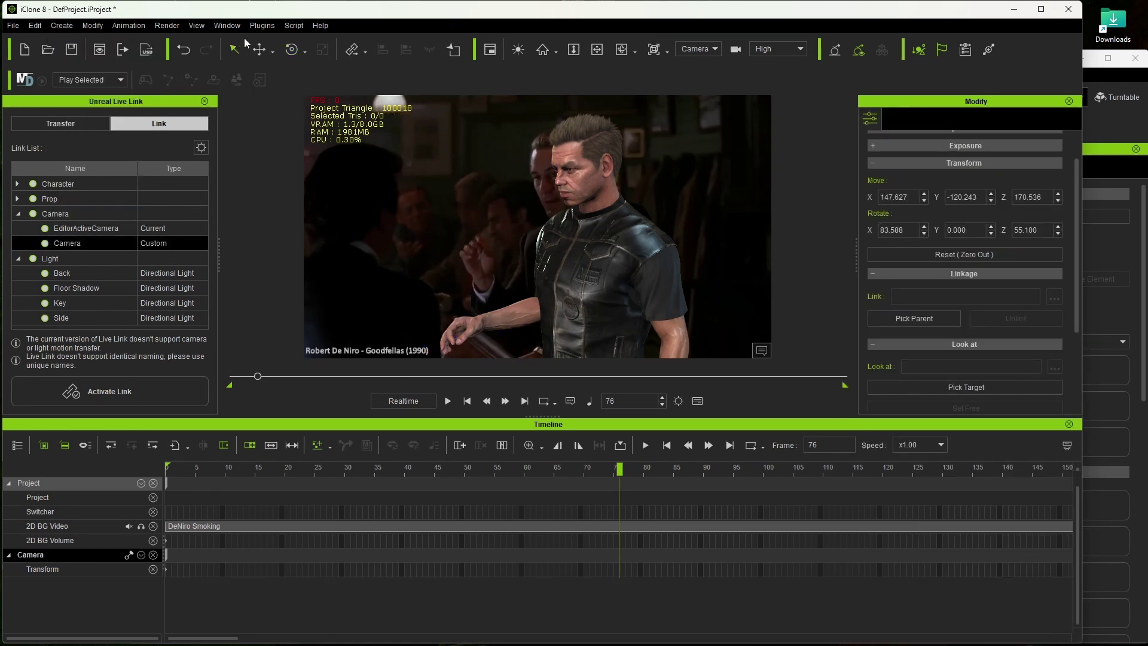
click(262, 25)
mouse_move(227, 25)
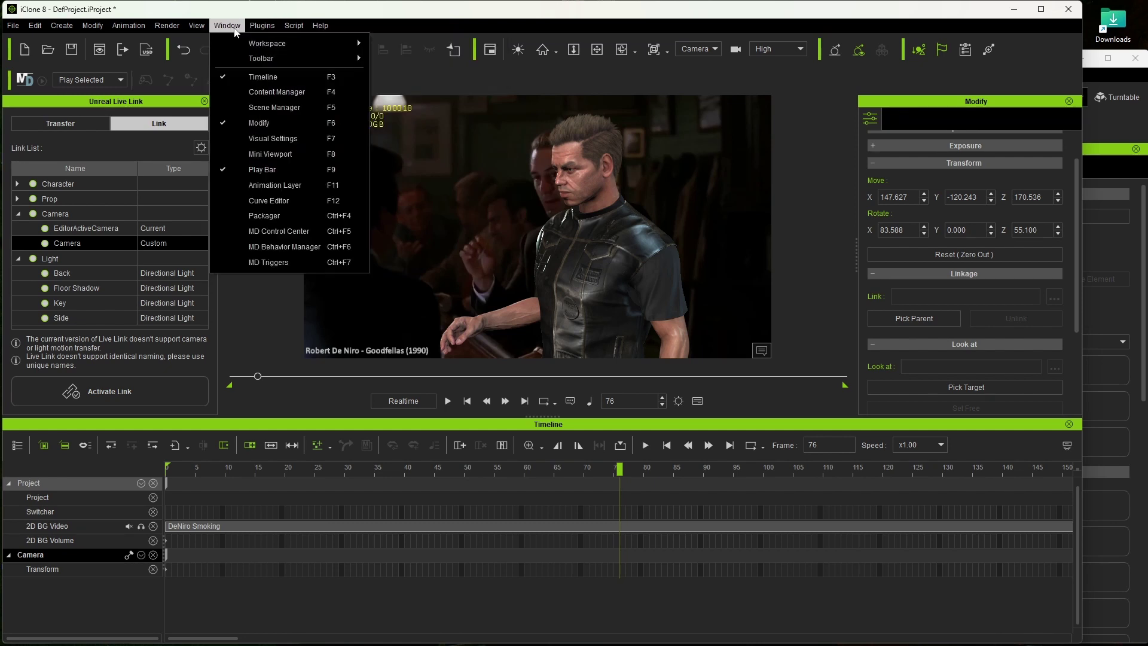
click(263, 108)
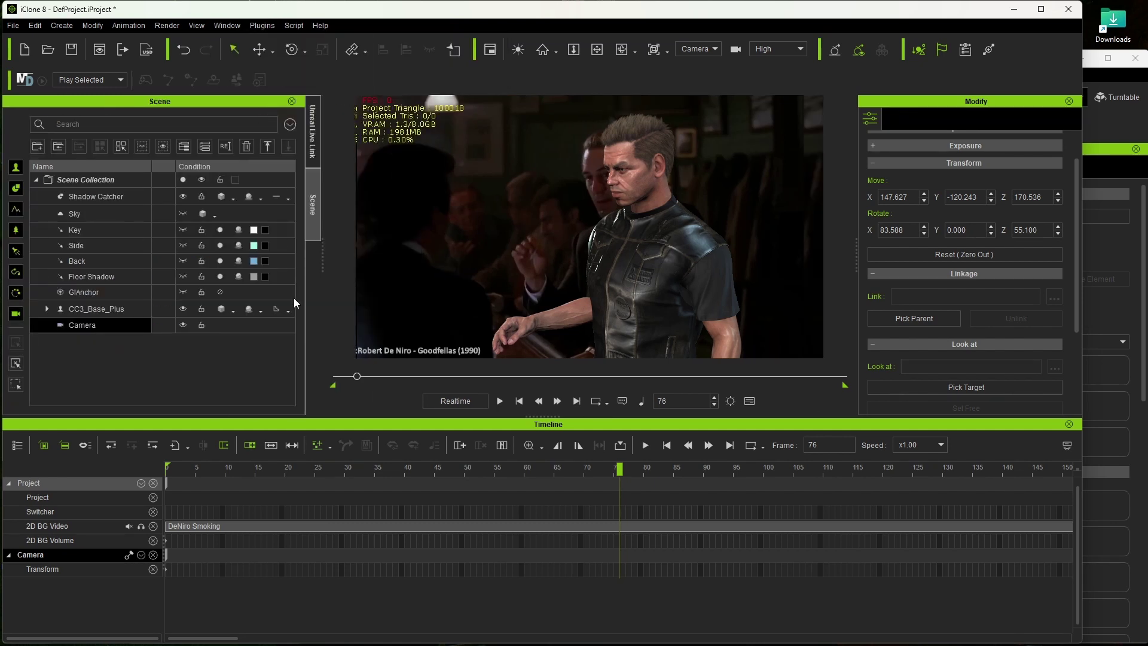
double_click(78, 328)
text(M)
text(am)
key(Return)
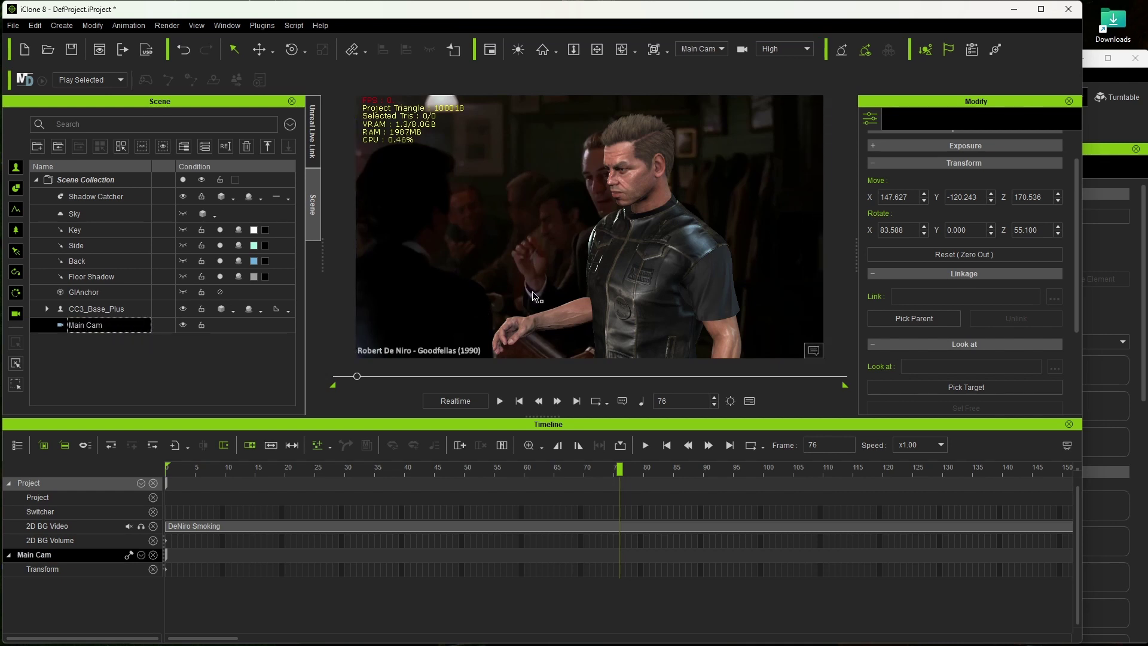
click(711, 50)
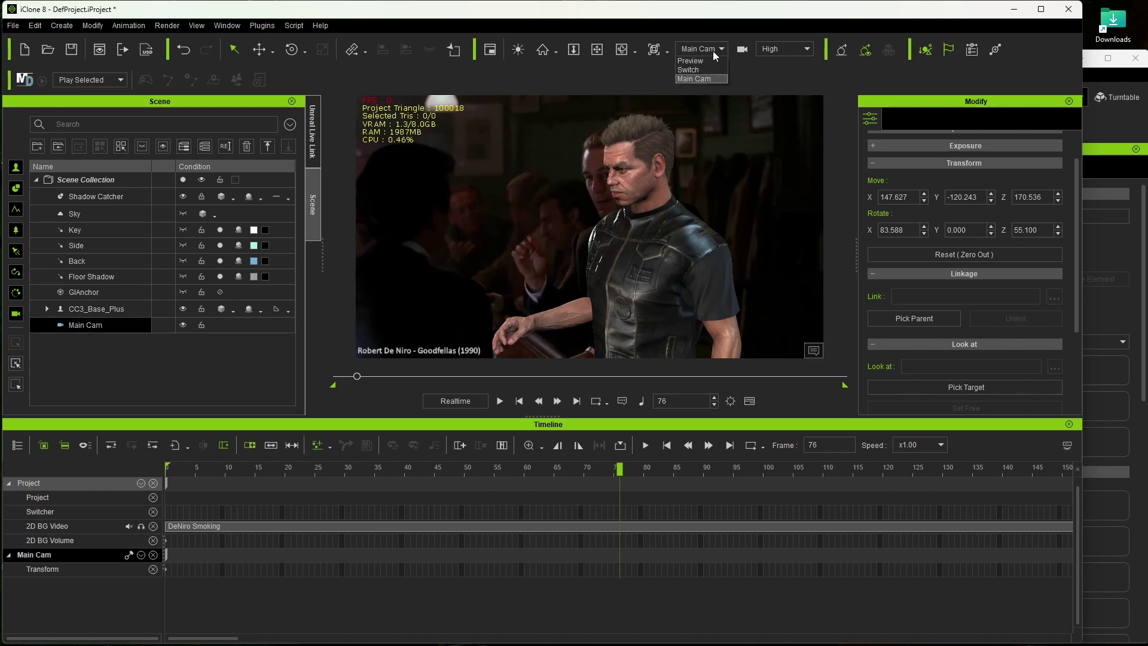
click(711, 61)
click(712, 77)
click(721, 49)
click(709, 62)
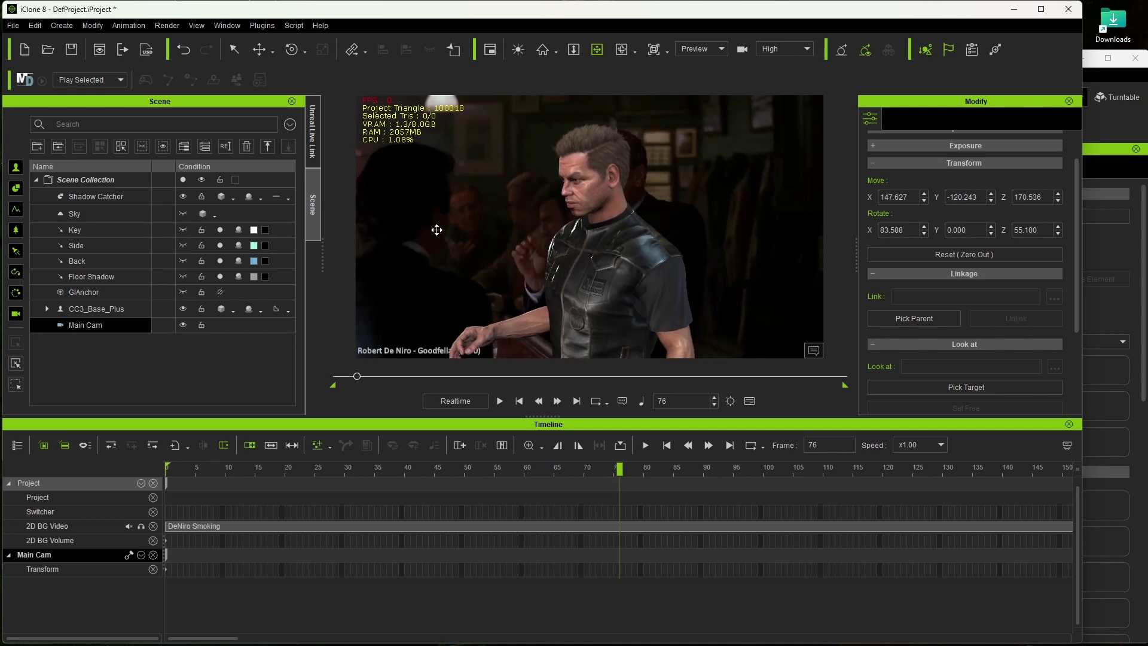
scroll(640, 251, down, 5)
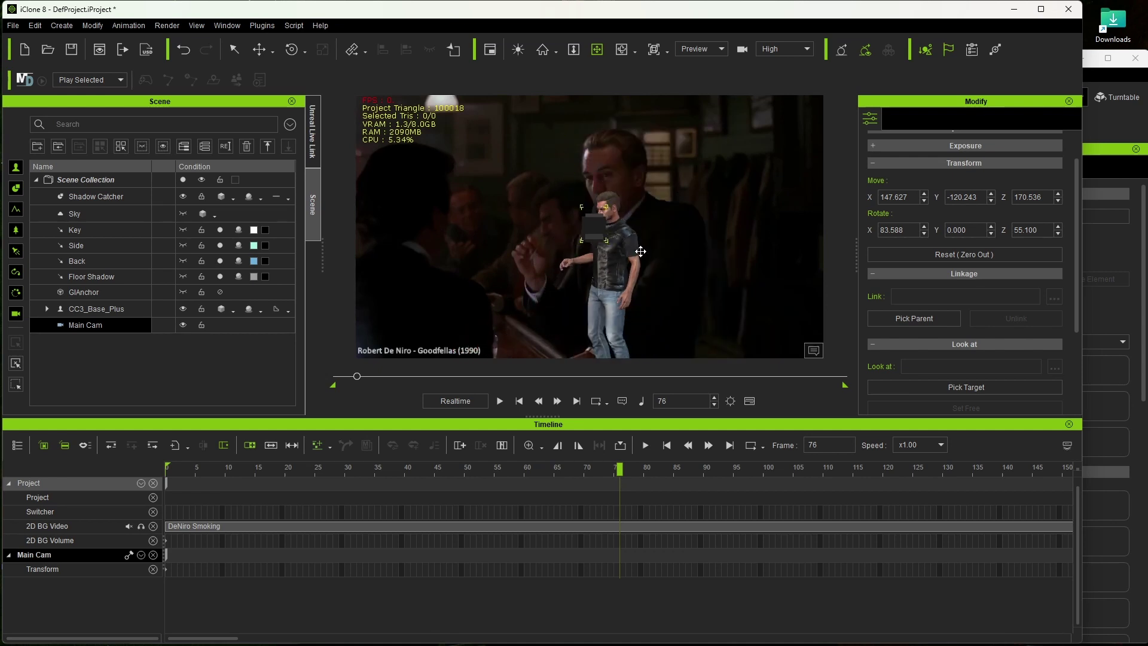
mouse_move(640, 251)
right_down()
mouse_move(477, 253)
mouse_move(736, 273)
mouse_move(688, 269)
right_up()
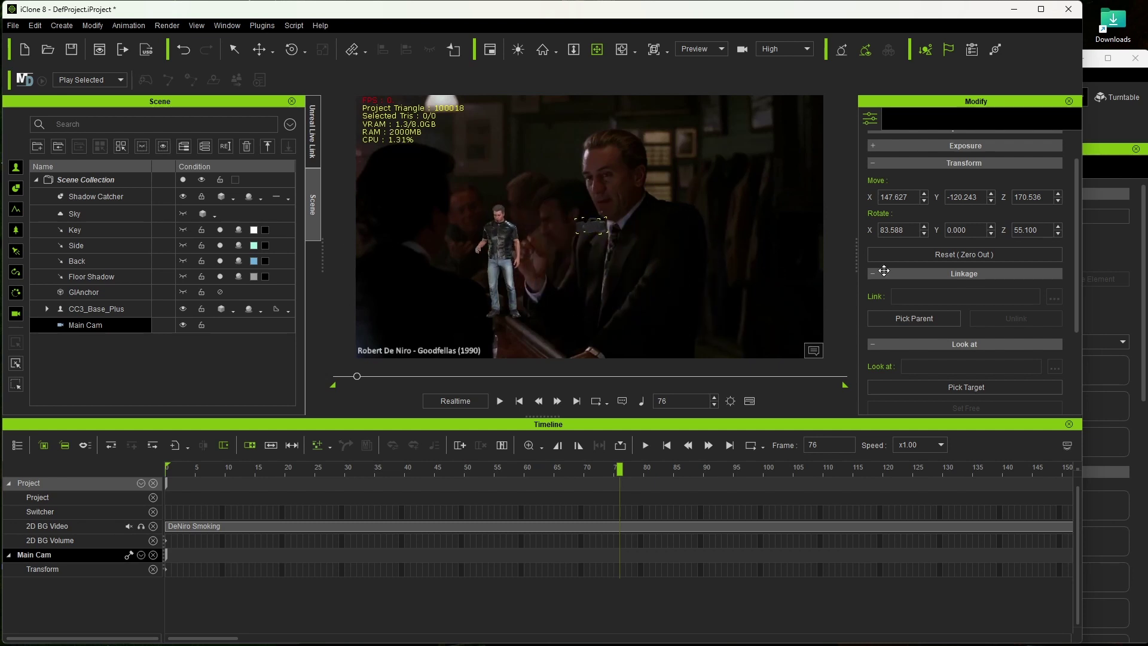
click(721, 49)
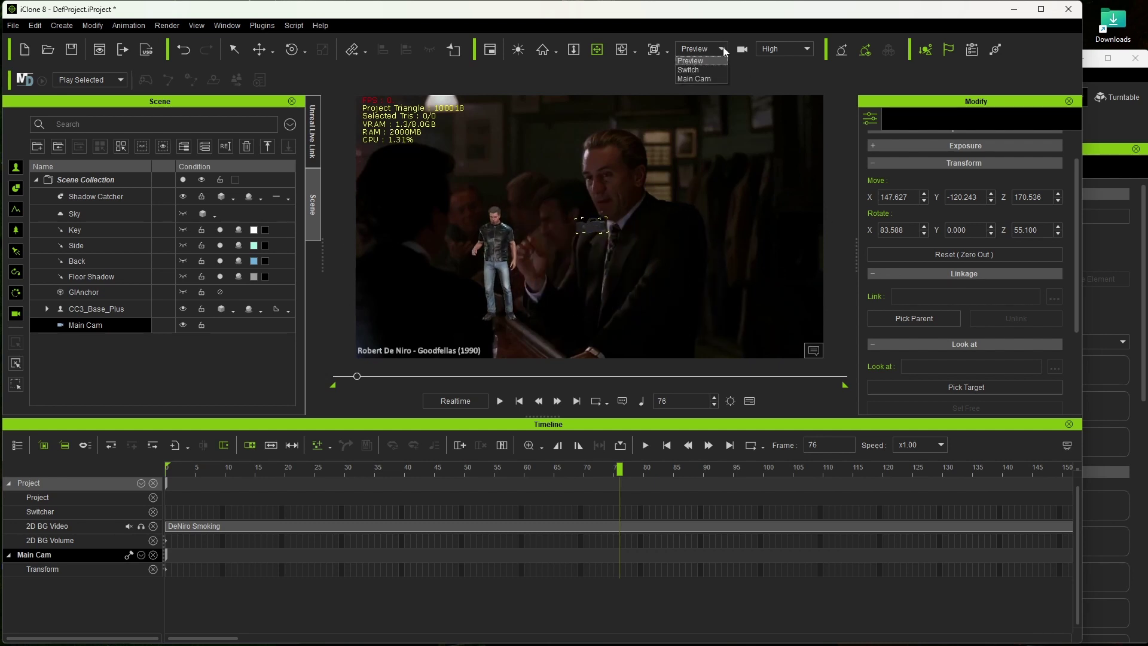
click(715, 77)
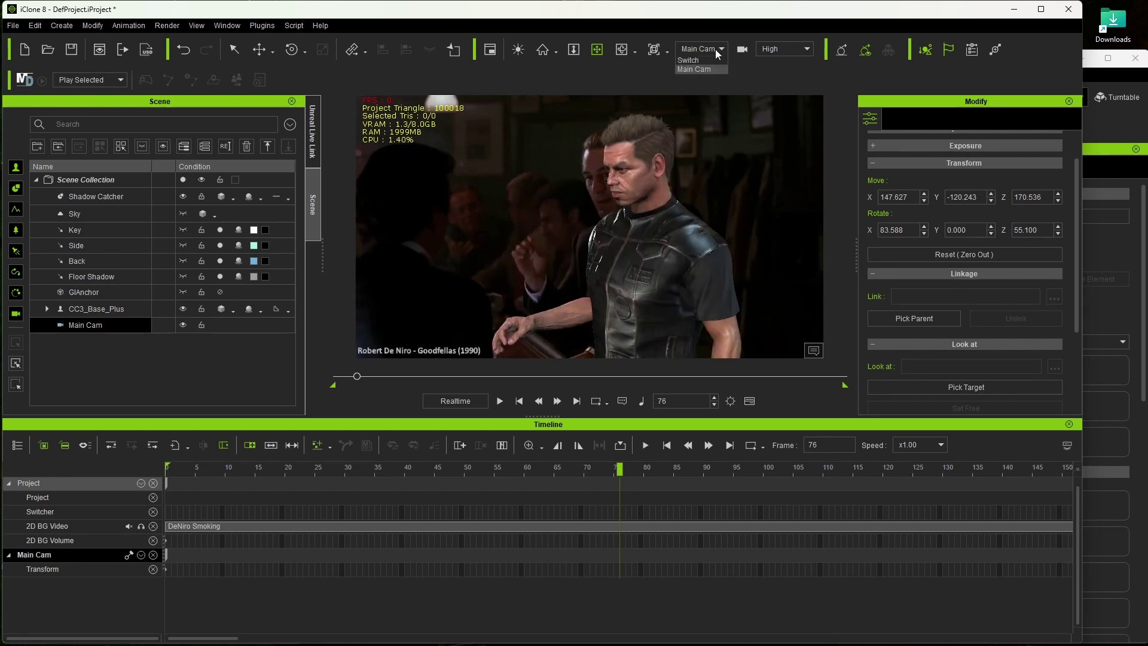
click(708, 54)
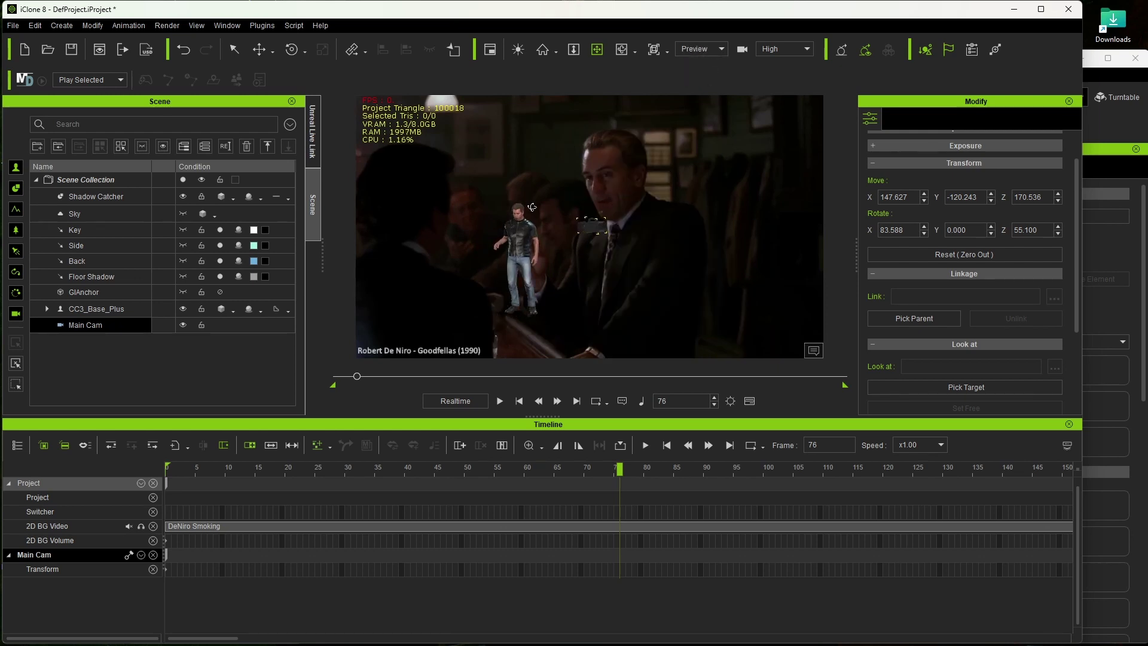
drag(532, 207, 672, 225)
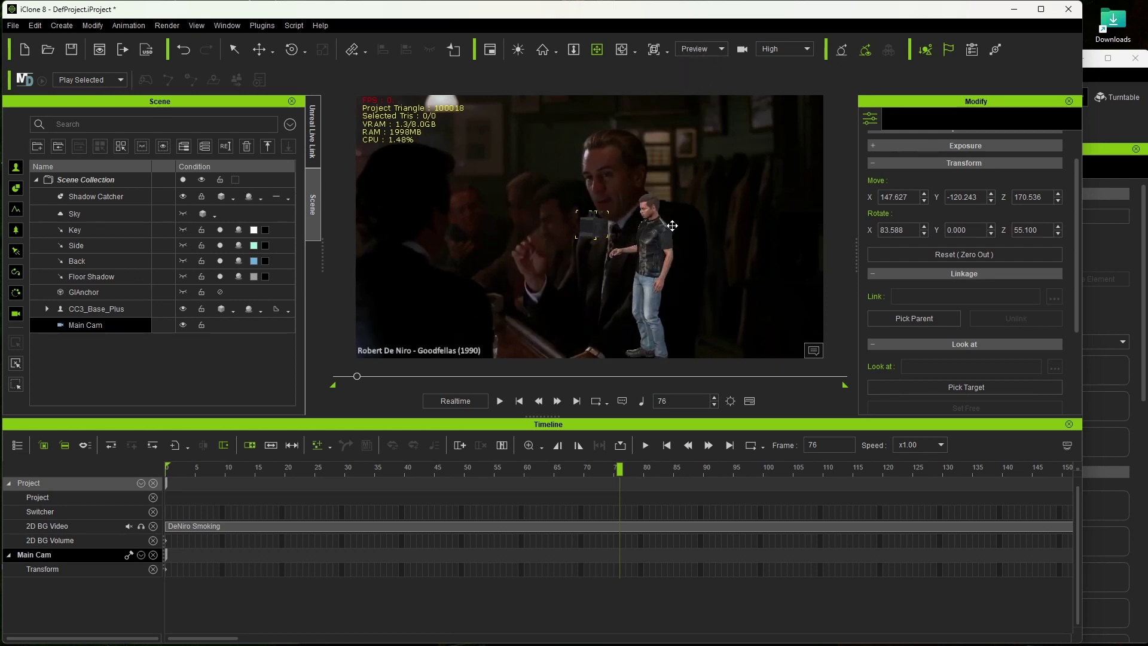
scroll(675, 230, up, 5)
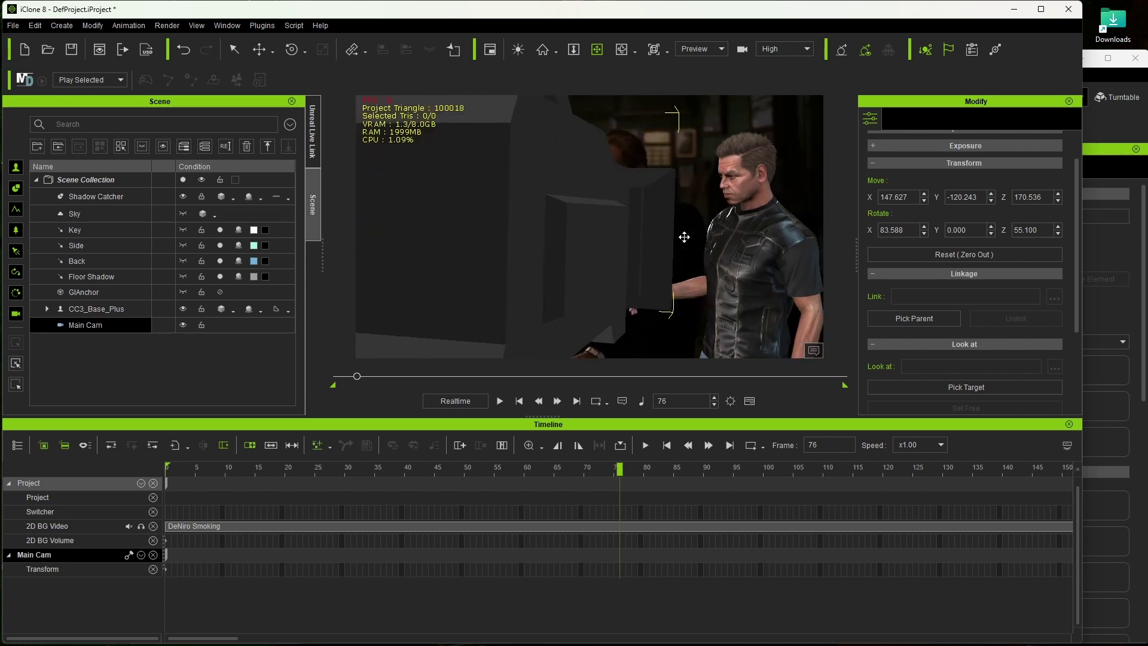
middle_drag(684, 237, 561, 255)
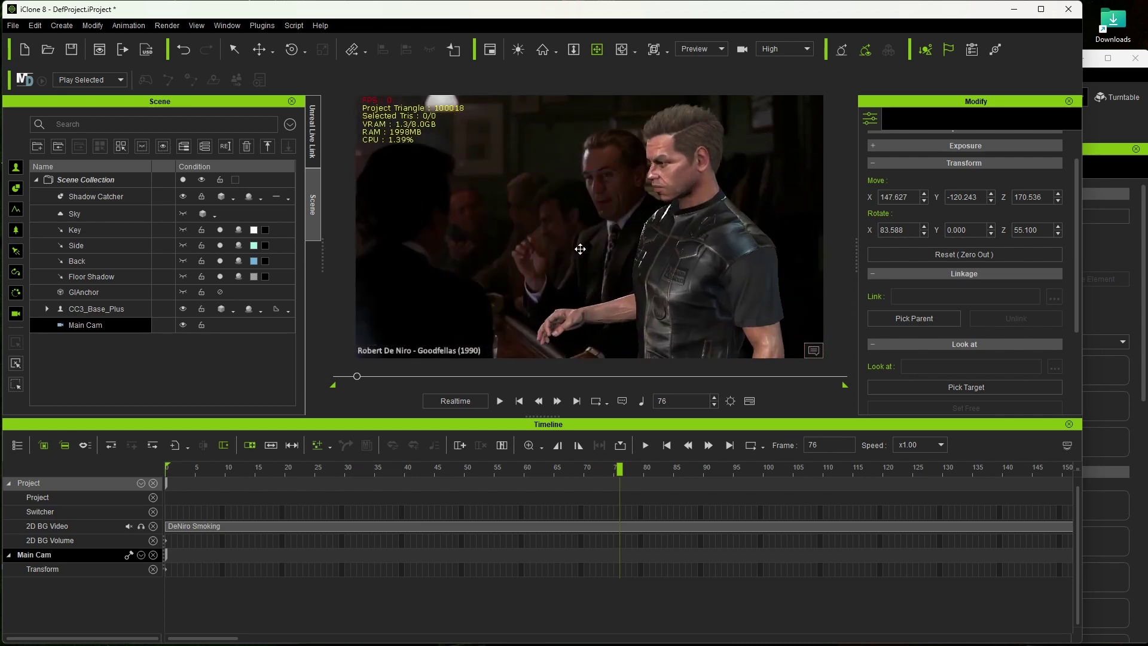
mouse_move(580, 249)
middle_down()
mouse_move(634, 249)
mouse_move(625, 261)
middle_up()
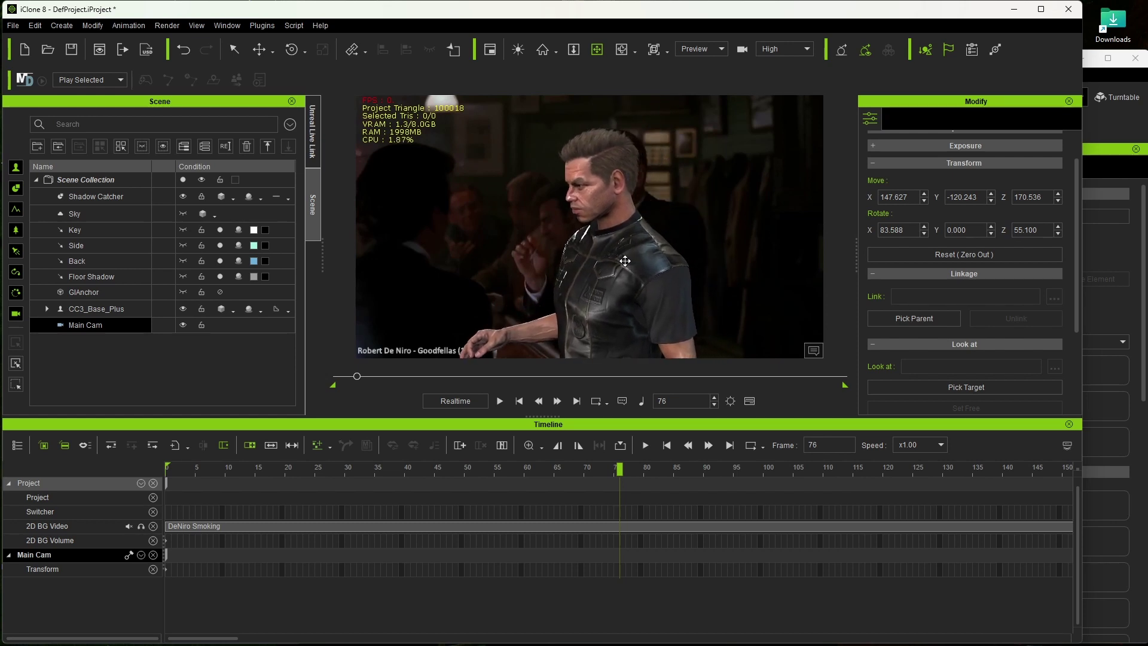
click(720, 50)
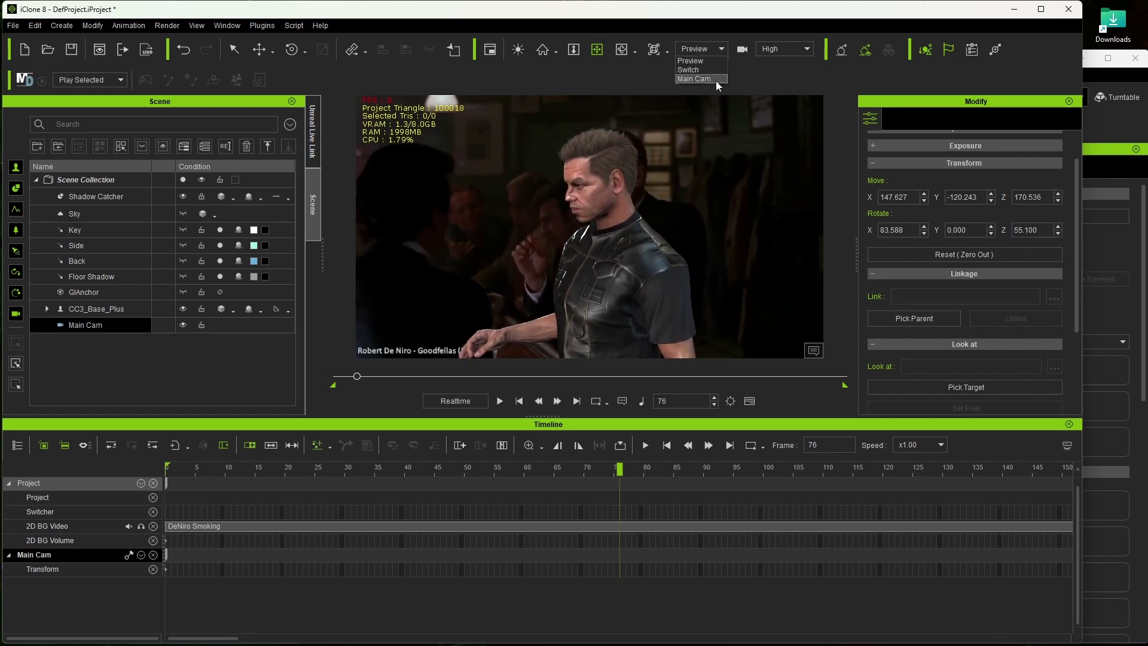
click(716, 79)
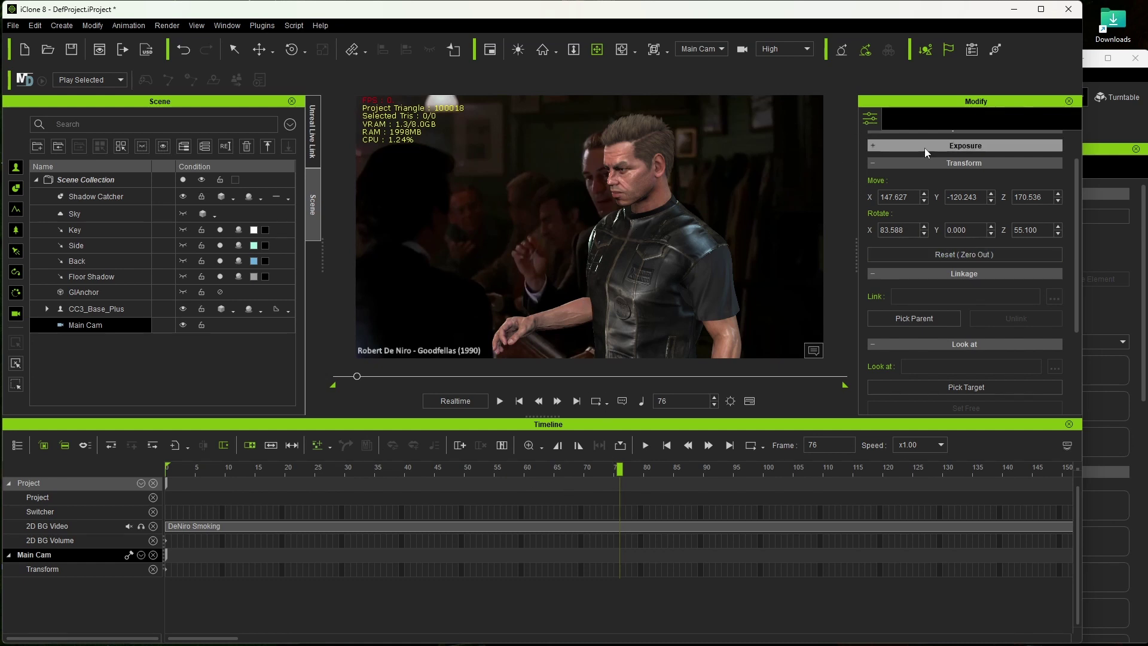
click(234, 49)
Step: Select CC3_Base_Plus and open its Edit Motion Layer
click(658, 230)
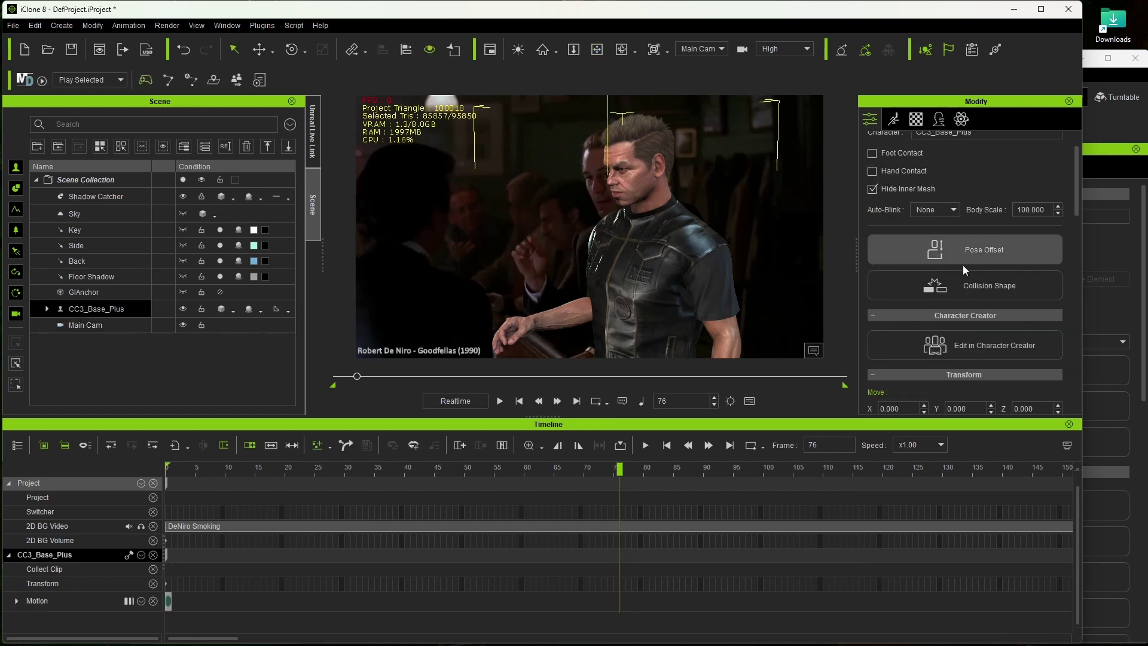
click(894, 120)
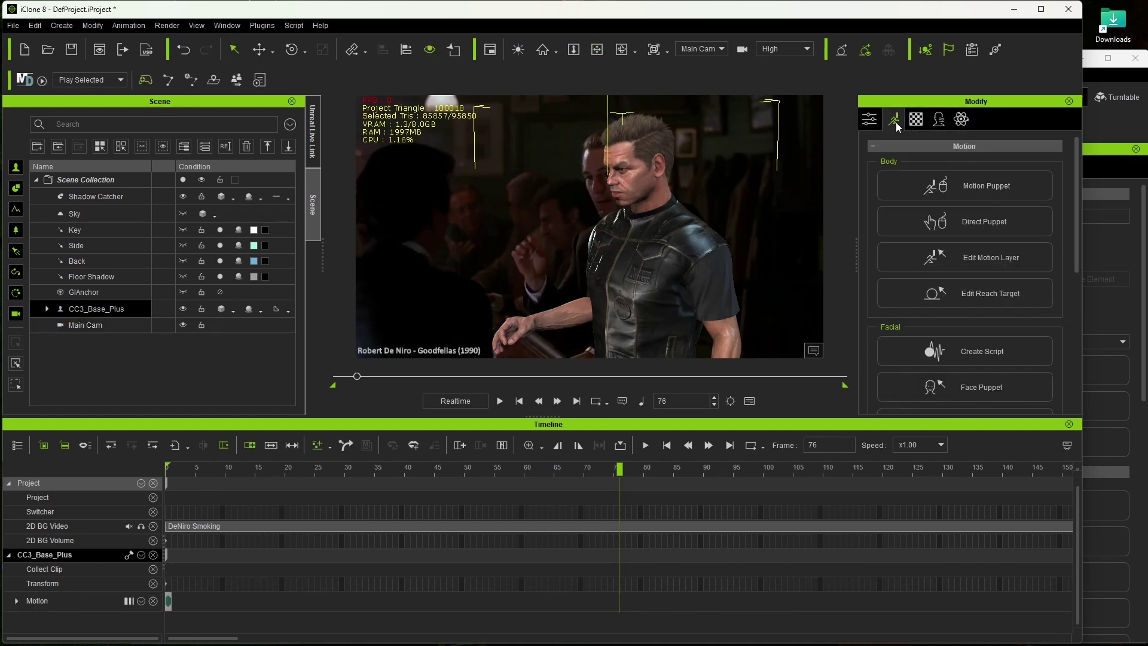
click(981, 257)
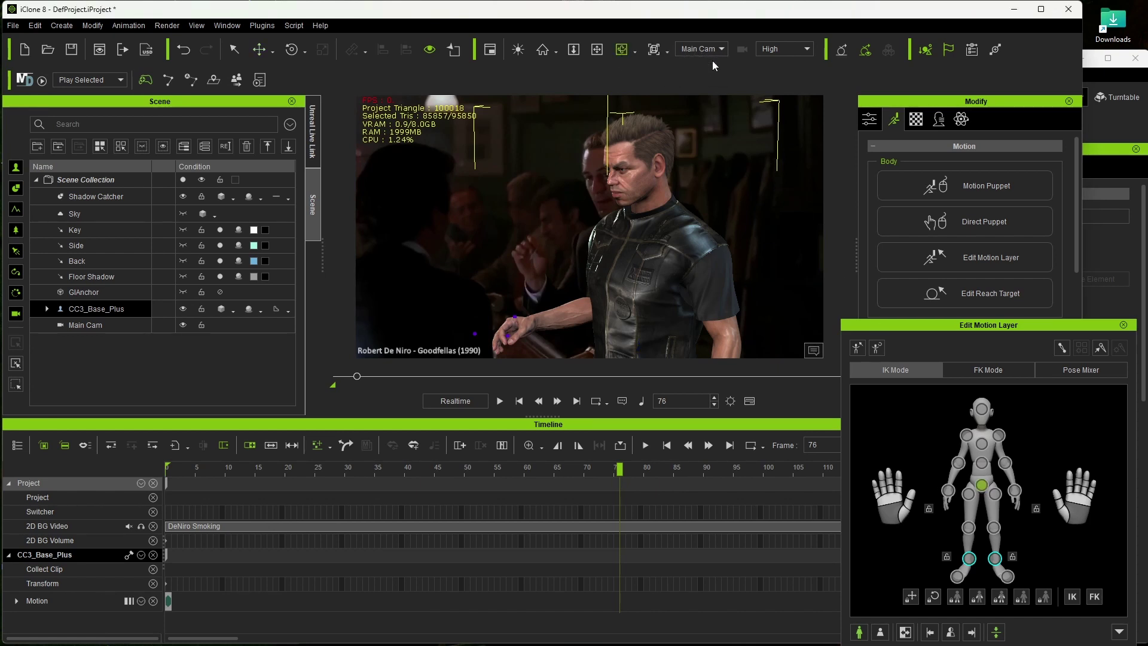
Step: Frame the character full-body beside De Niro, then pick the pelvis with the Rotate tool
right_drag(736, 159, 704, 162)
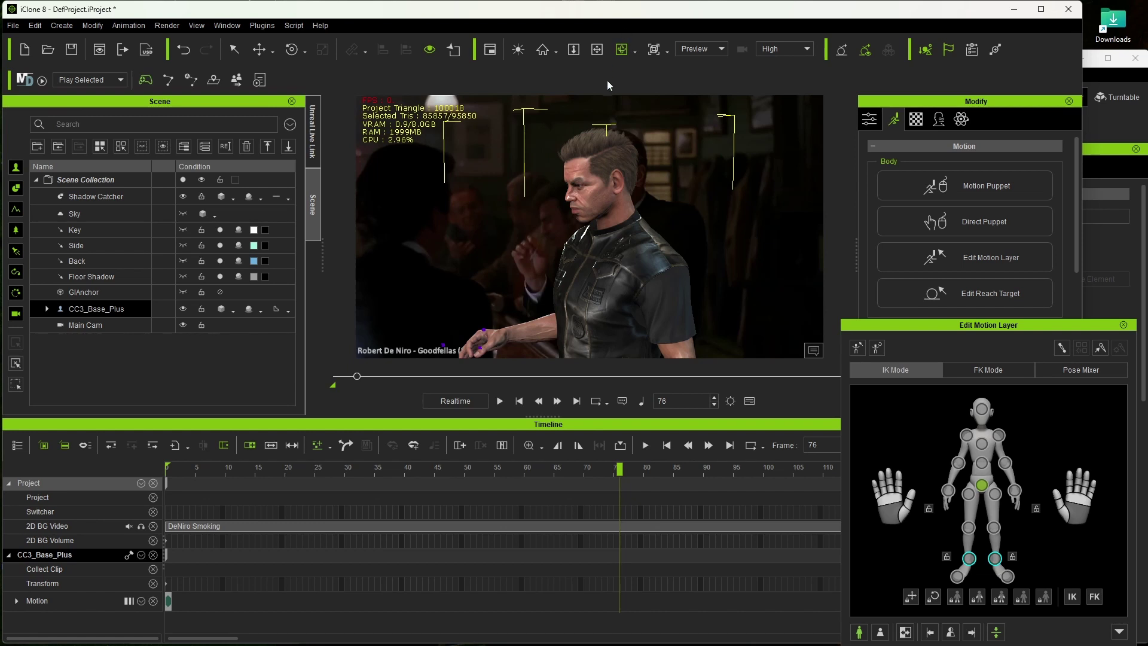
click(597, 49)
drag(589, 203, 629, 201)
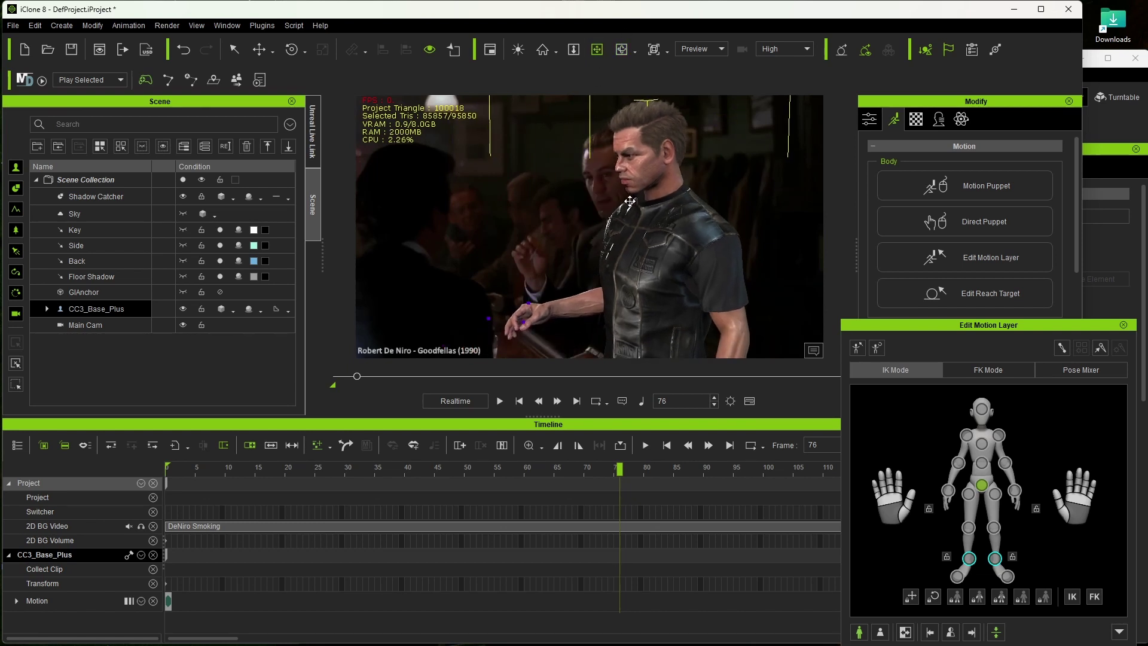
scroll(629, 201, down, 3)
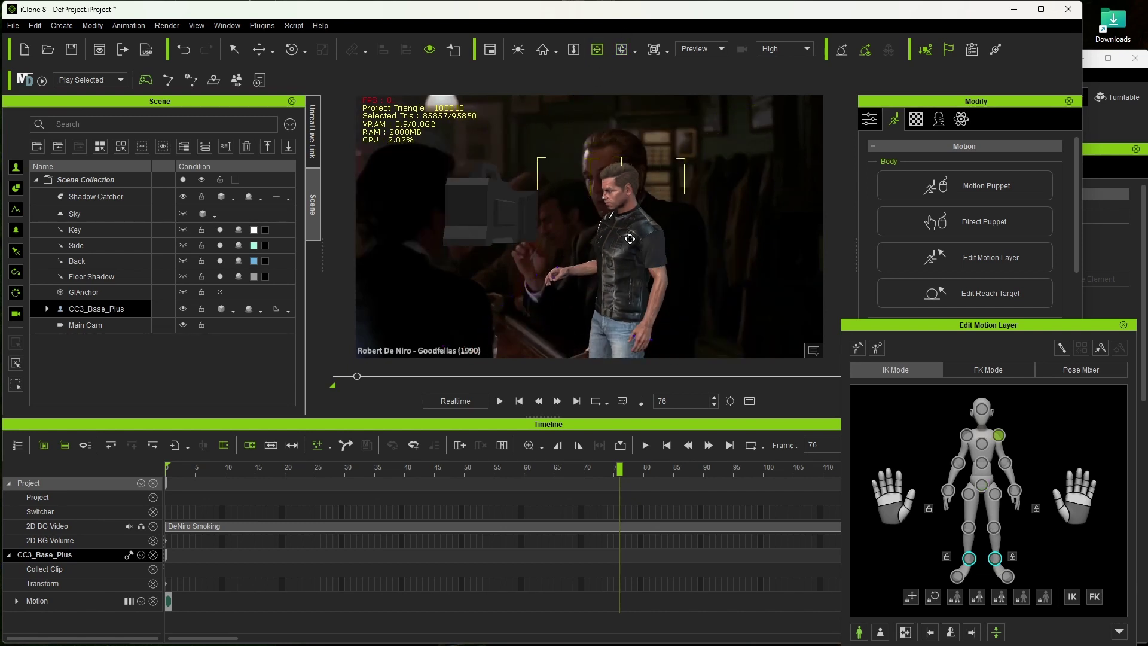
drag(649, 291, 843, 249)
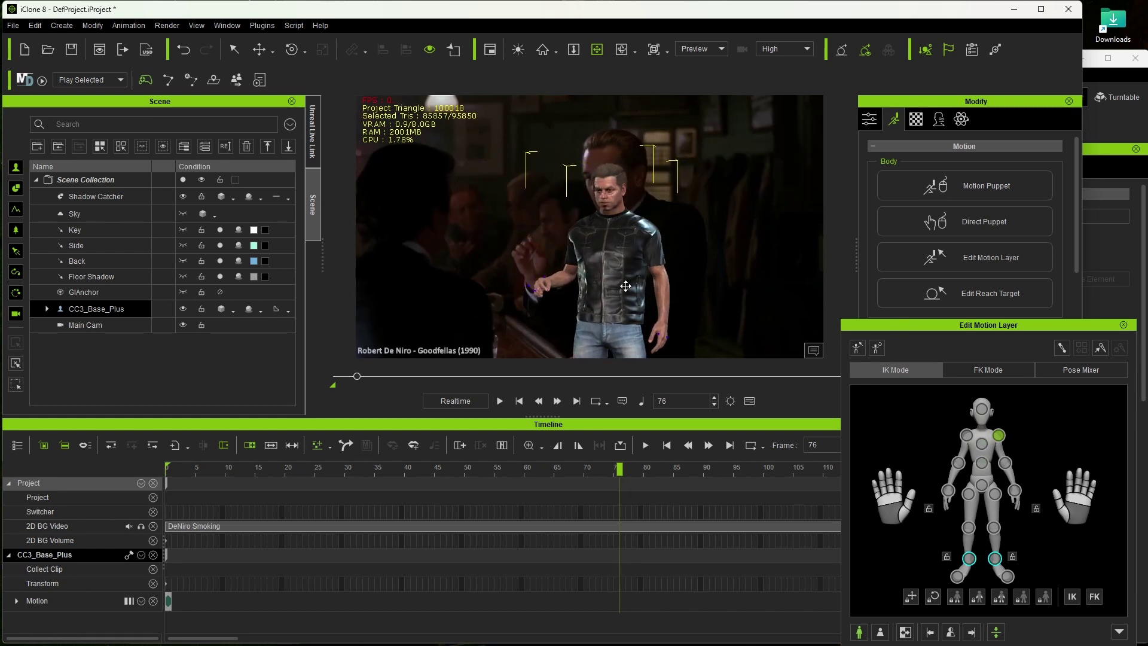
drag(626, 285, 642, 266)
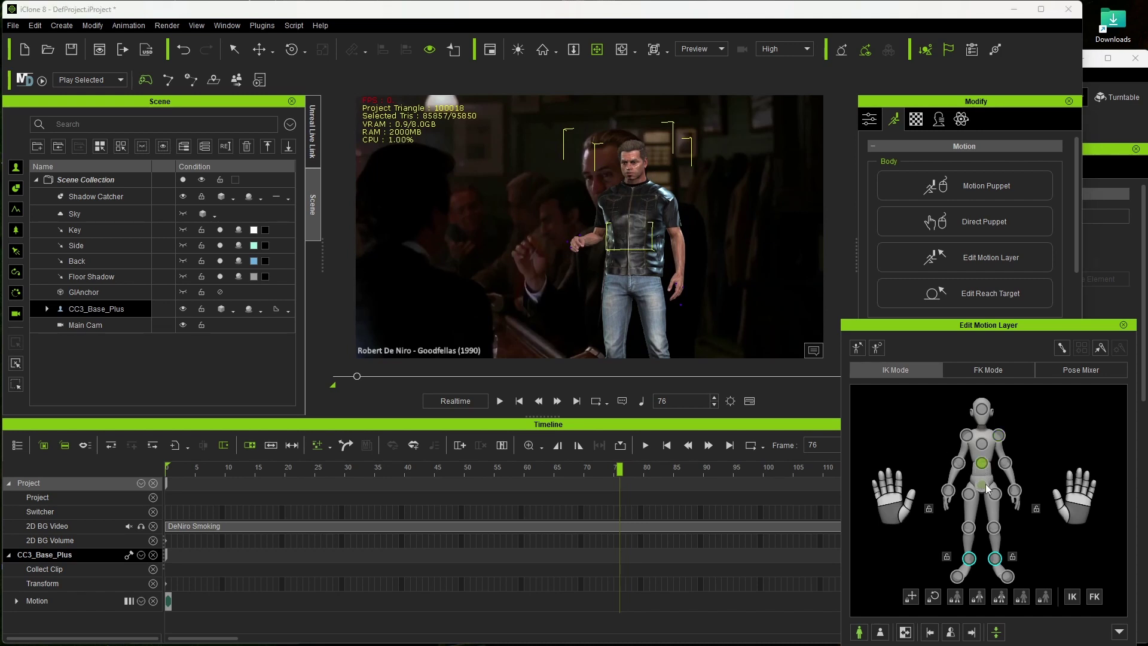
click(984, 483)
click(289, 51)
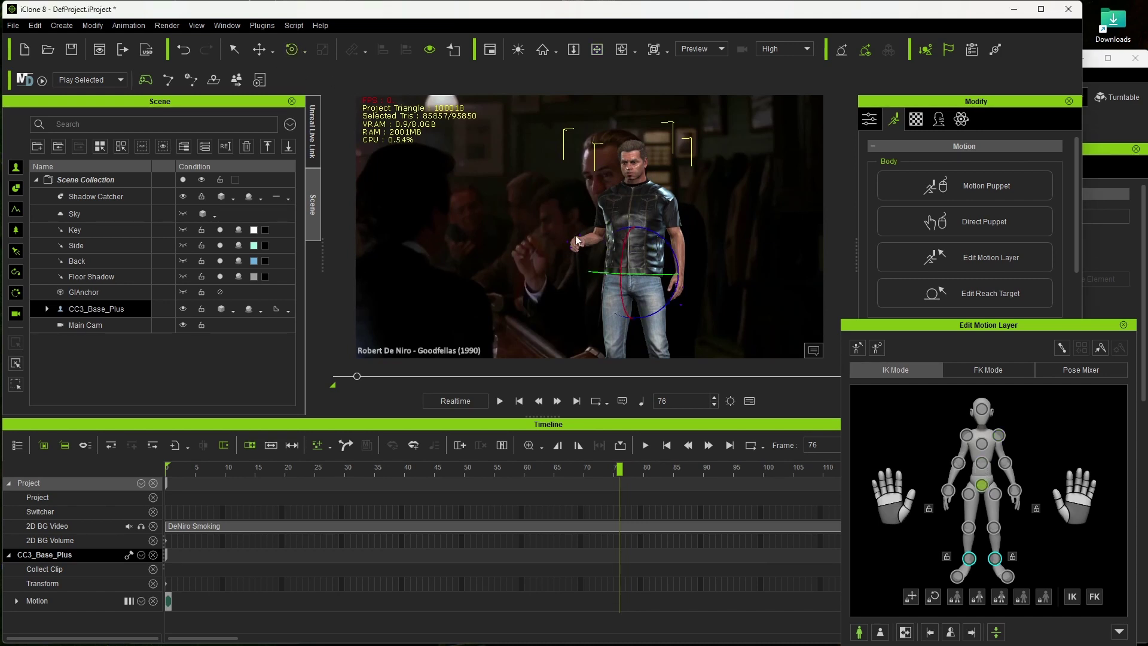
Step: Rotate the pelvis slightly, switch the viewport to Main Cam, and select the shoulder effector
drag(671, 260, 672, 256)
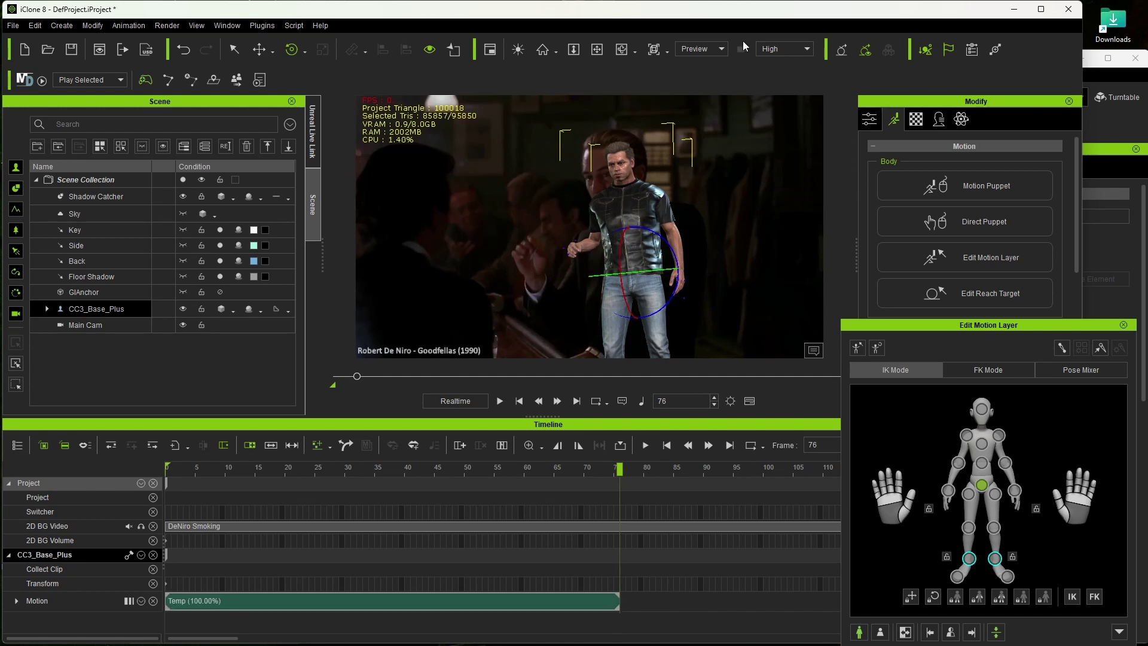
click(702, 79)
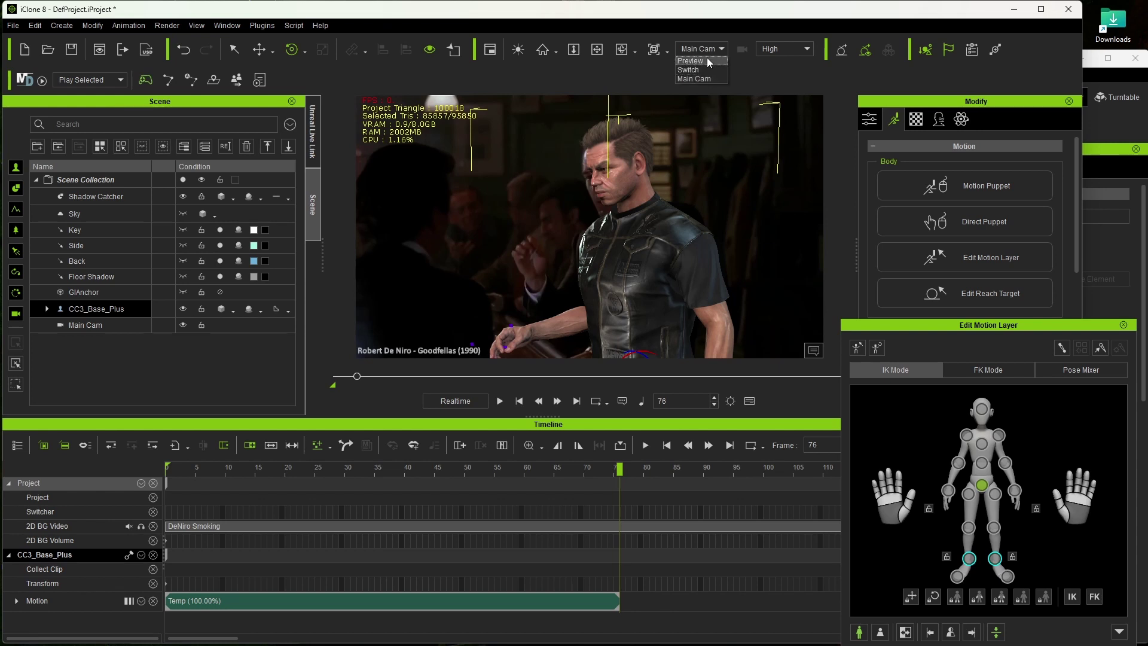
click(707, 61)
drag(672, 261, 673, 253)
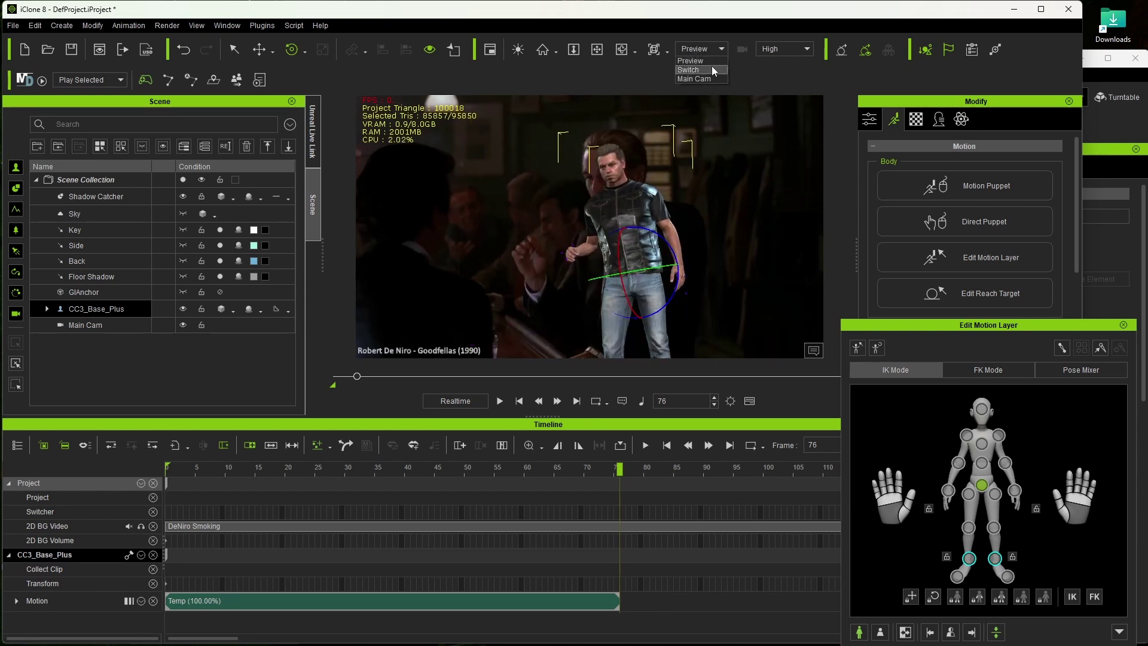
click(707, 77)
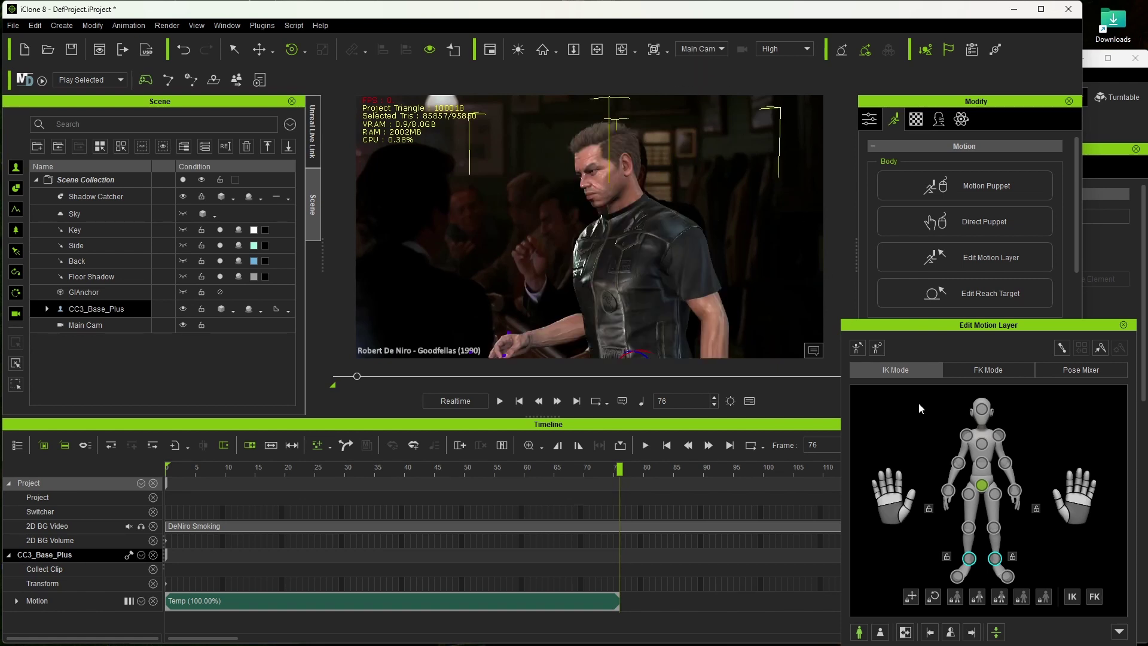
click(999, 437)
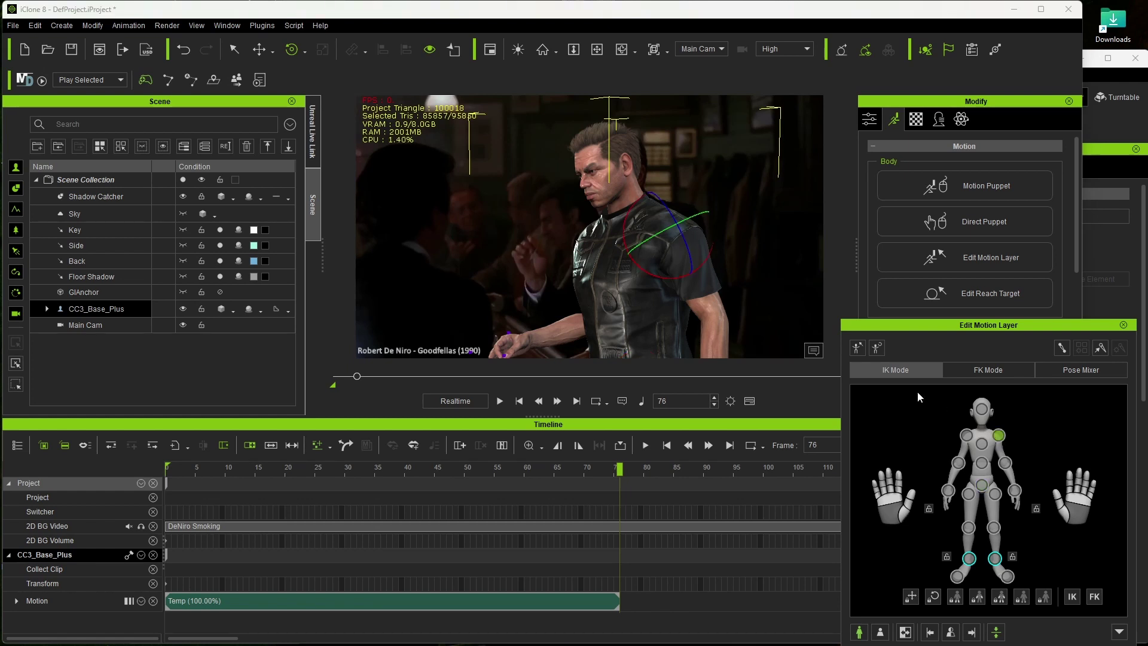
Step: Raise the character's shoulder with the Move tool
click(274, 55)
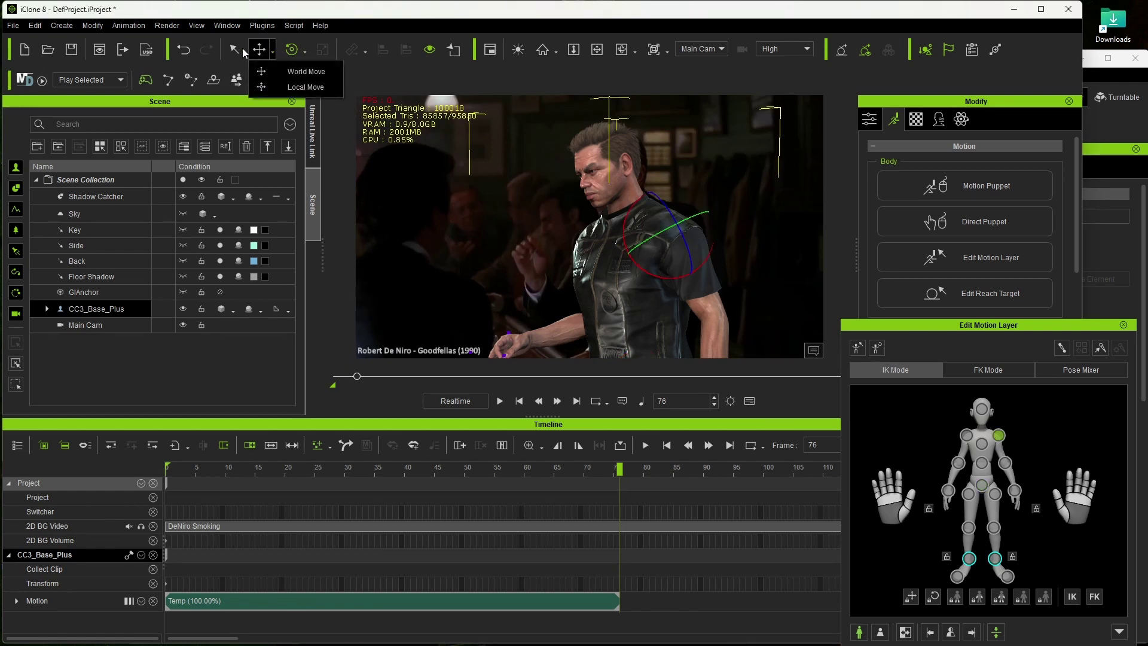
click(280, 72)
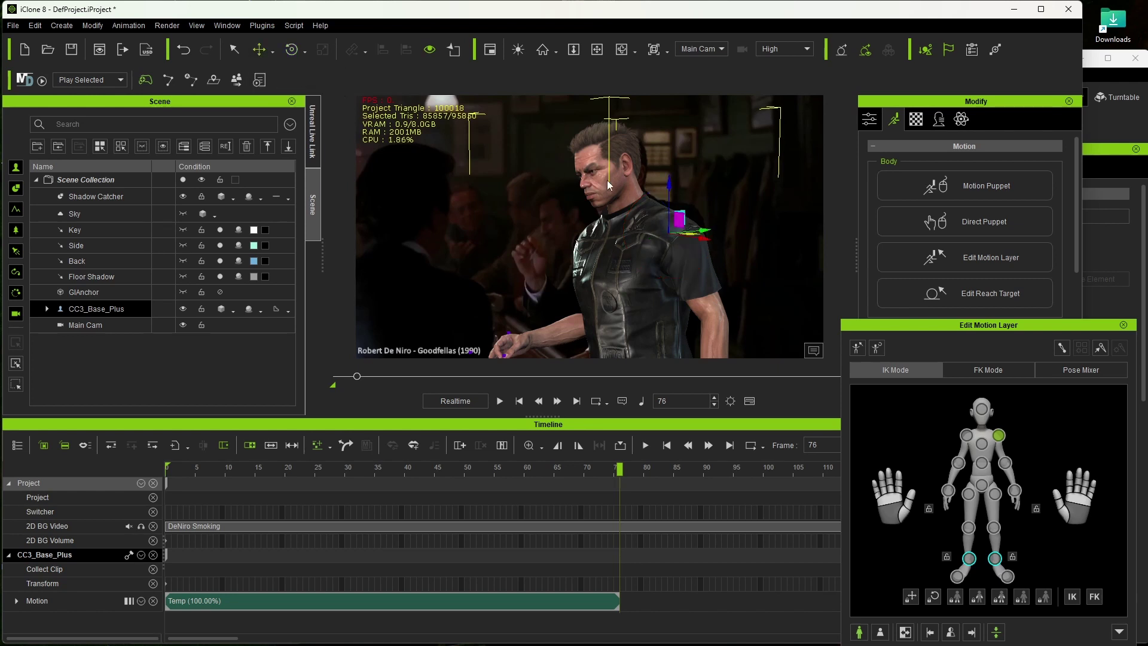
drag(668, 185, 670, 177)
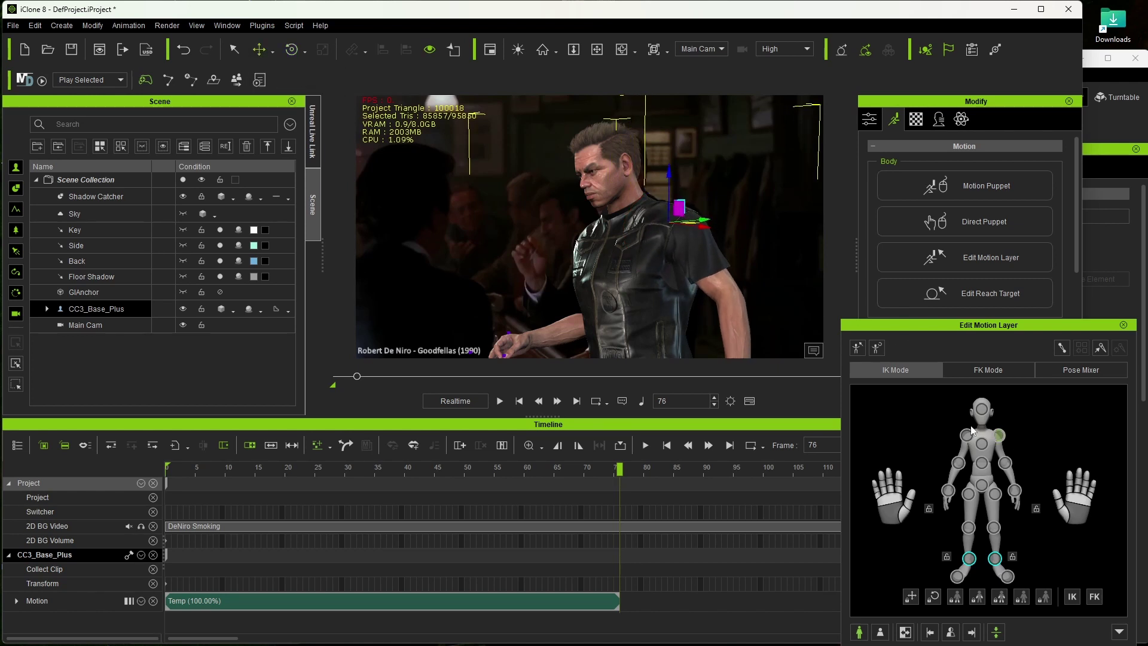
Step: Rotate the arm in World Rotate mode and bend the forearm slightly at the elbow
click(292, 49)
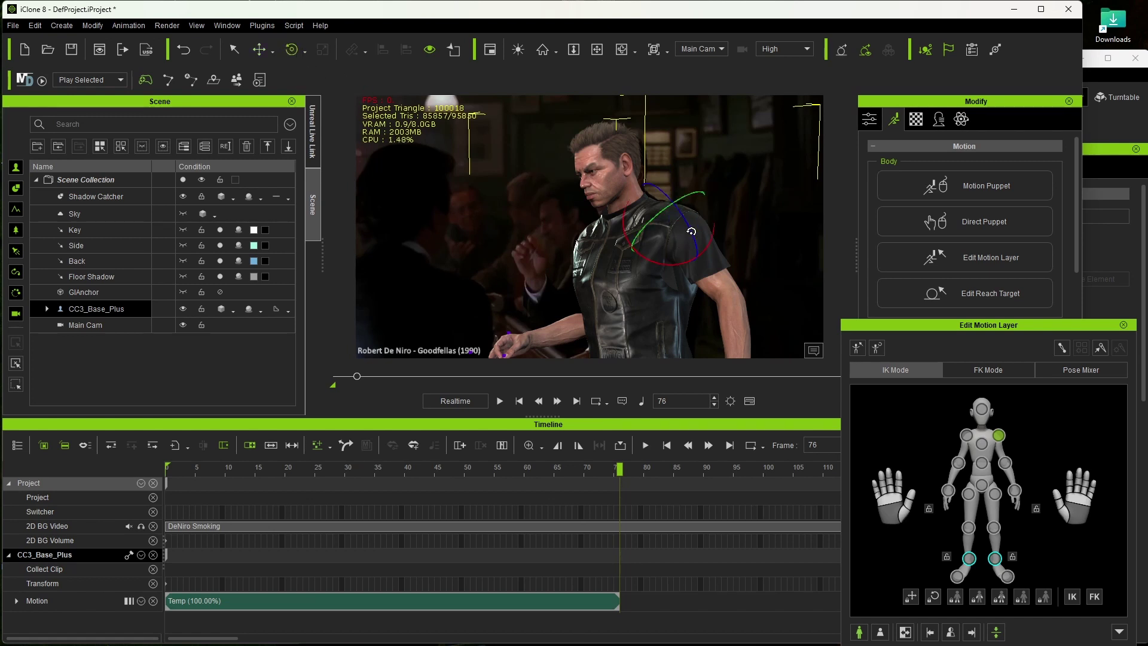
click(305, 51)
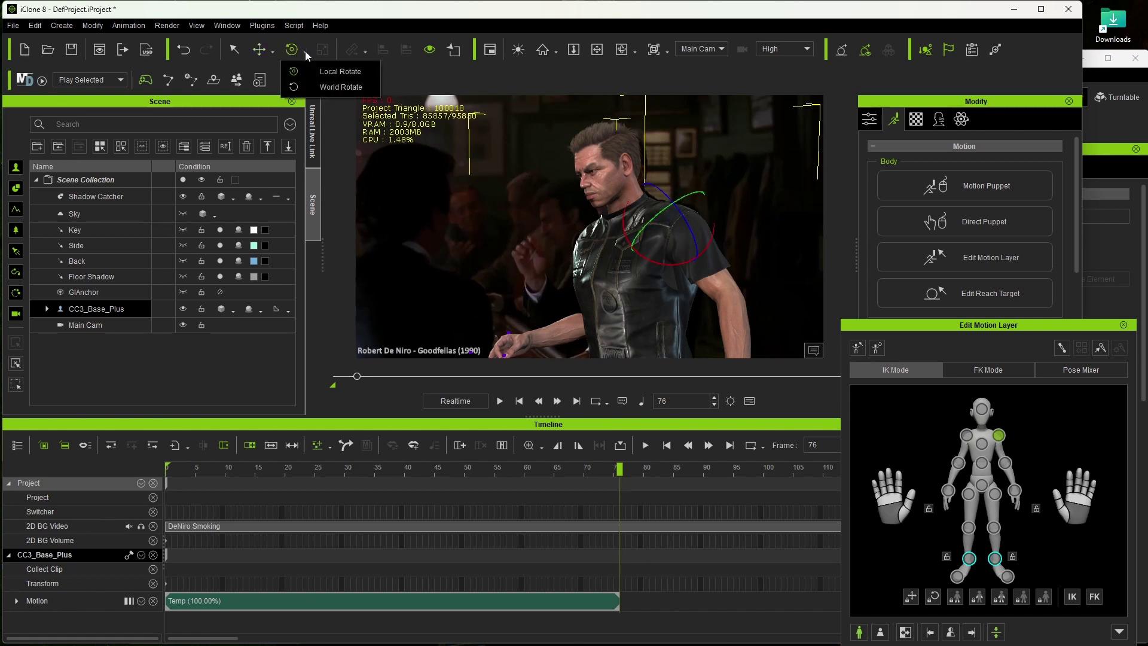
click(322, 86)
drag(694, 208, 697, 222)
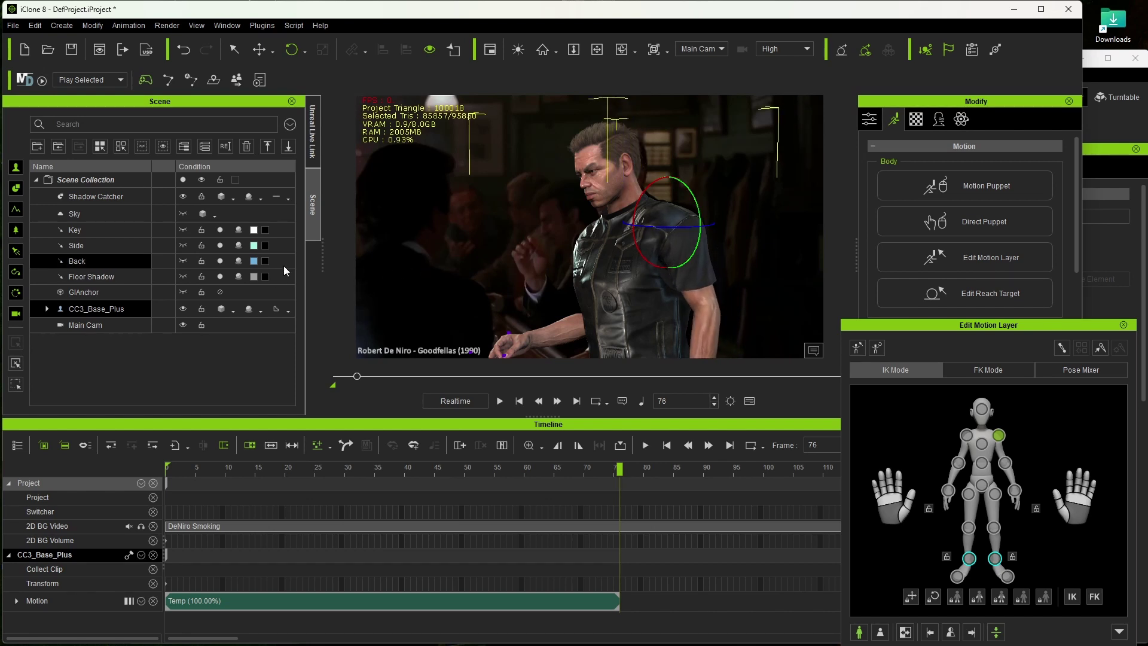
click(183, 308)
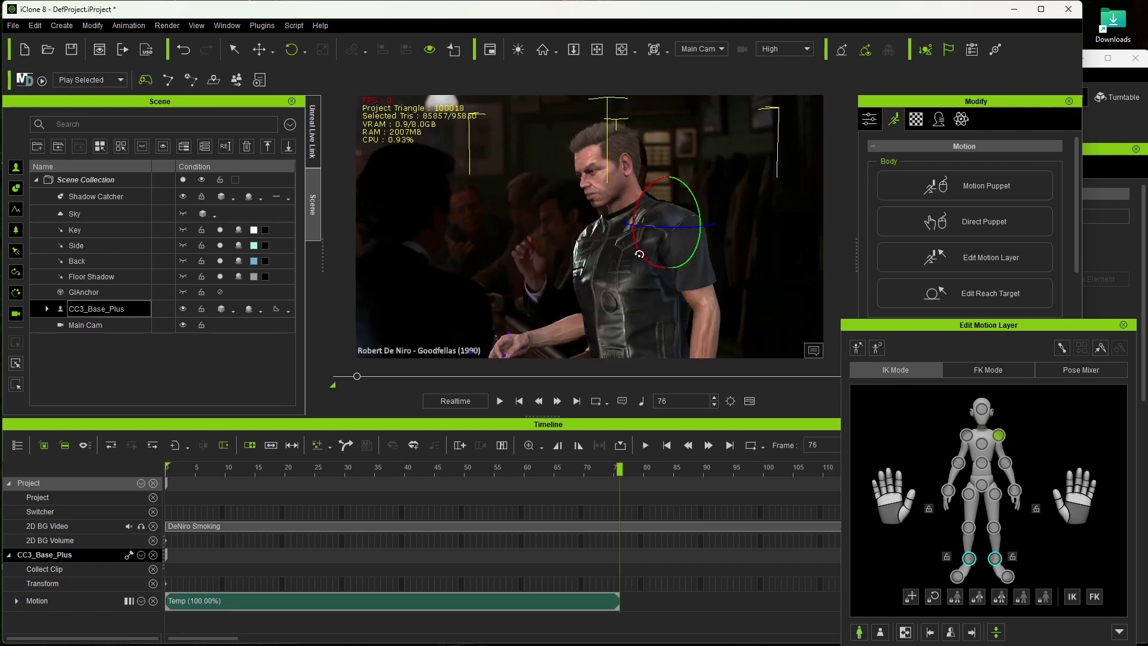
drag(637, 254, 616, 238)
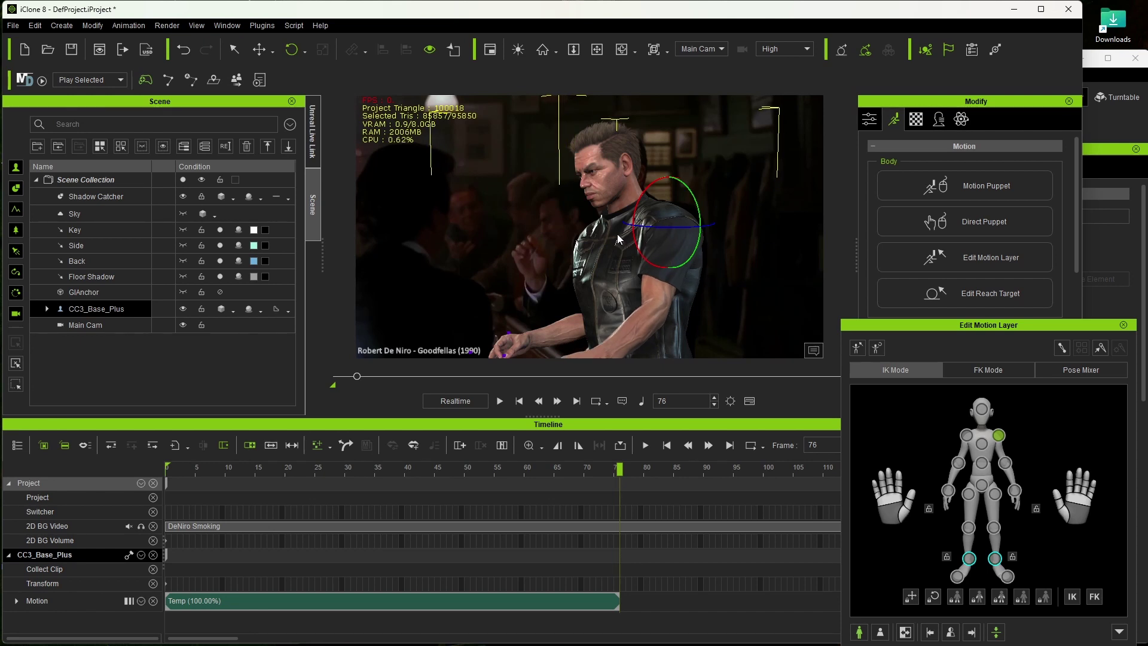
click(1005, 462)
drag(629, 277, 627, 282)
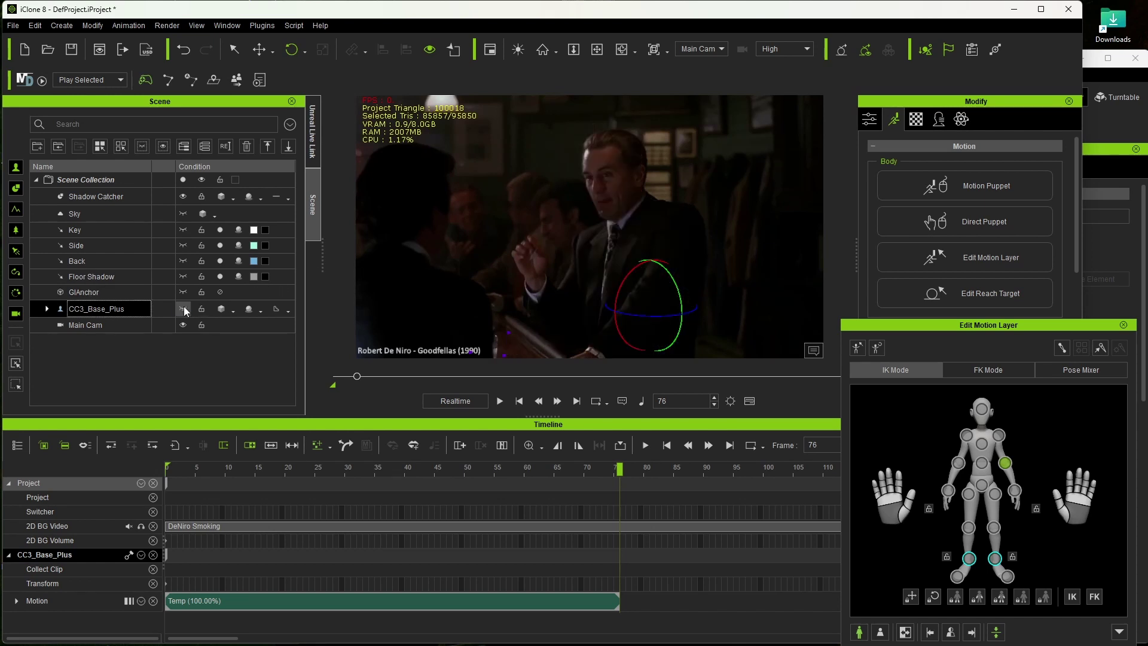
Step: Turn the head toward the camera and swing the arm up from the shoulder
click(982, 409)
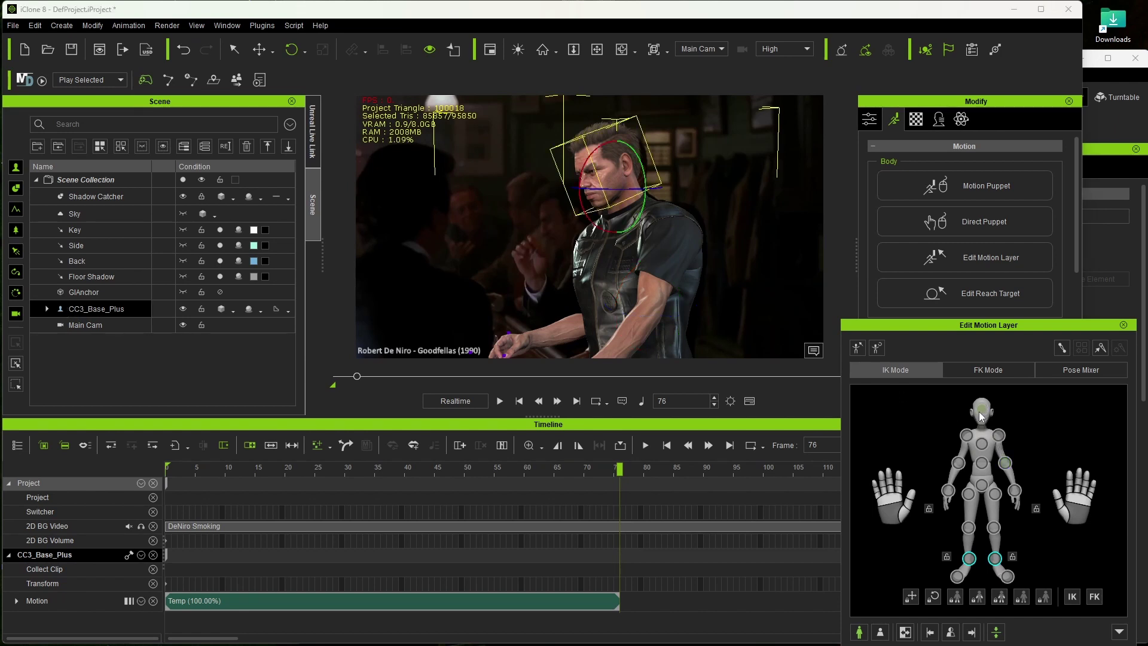
mouse_move(652, 213)
mouse_down()
mouse_move(579, 187)
mouse_move(589, 180)
mouse_move(598, 211)
mouse_up()
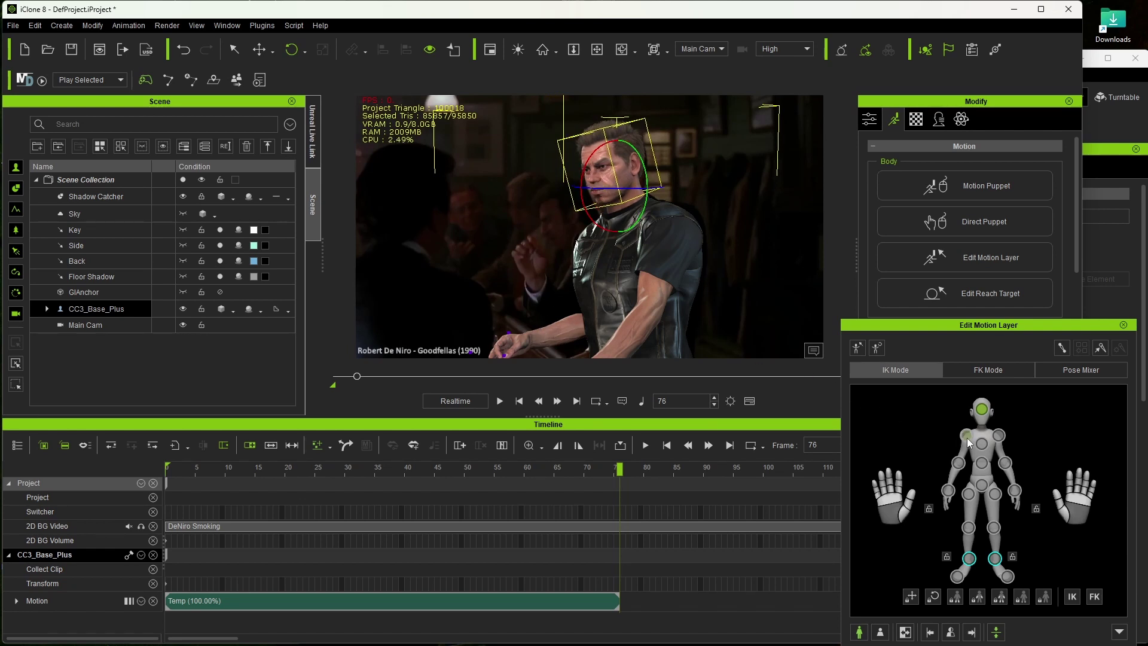
click(967, 436)
drag(619, 239, 618, 261)
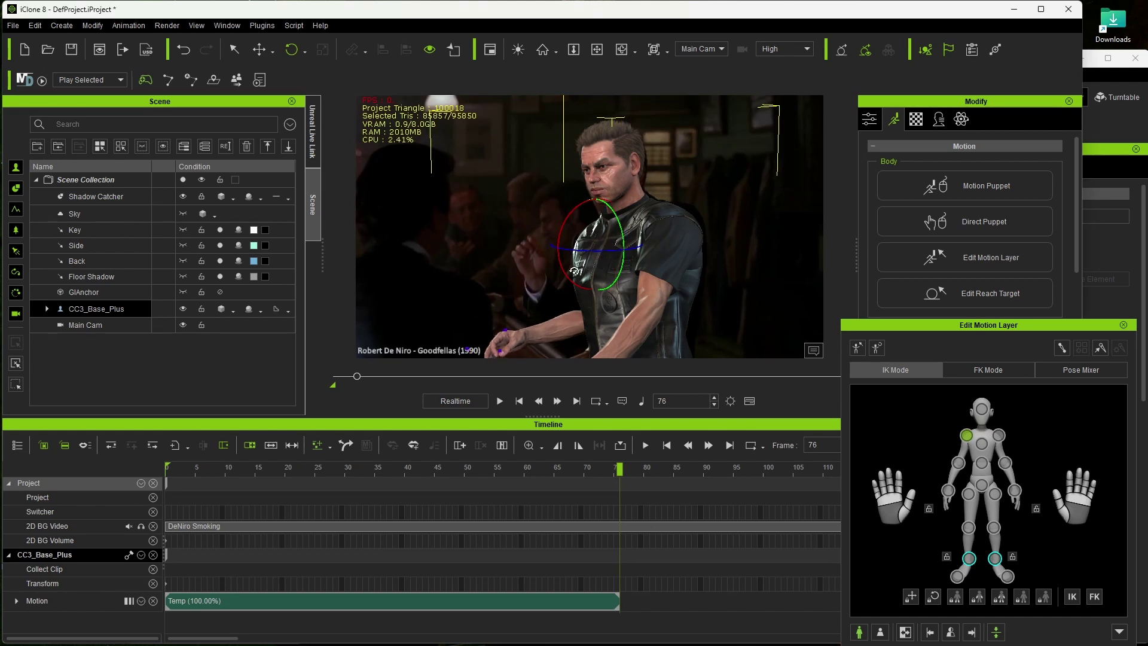
drag(568, 279, 555, 265)
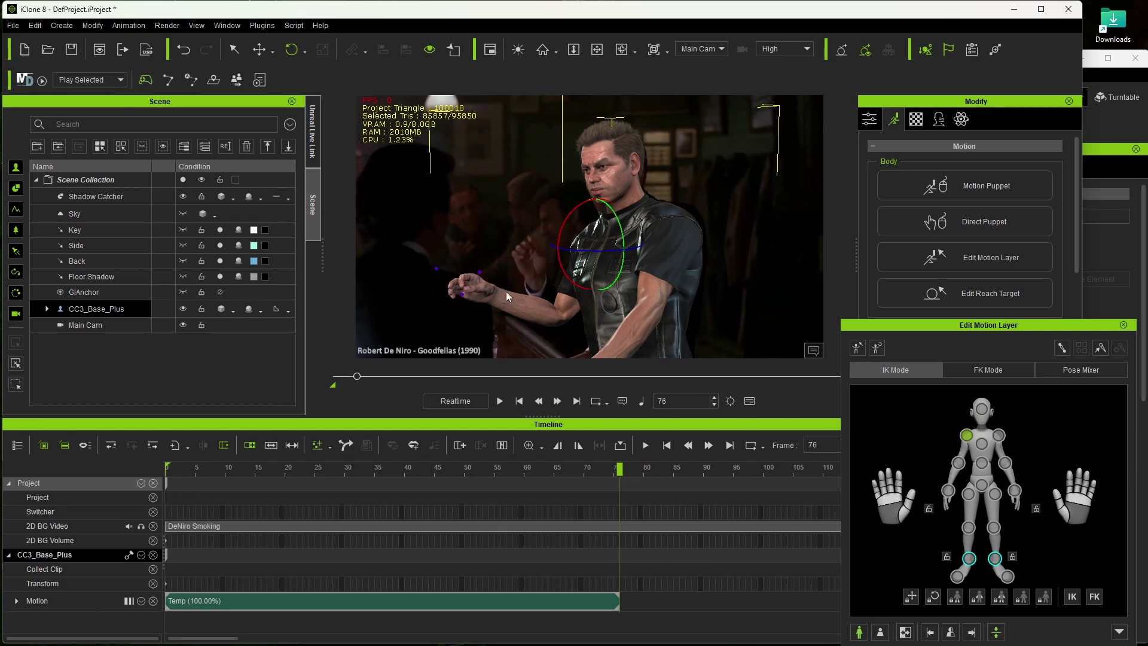
Step: Raise the forearm at the upper arm and tilt the hand upward beside the face
click(957, 462)
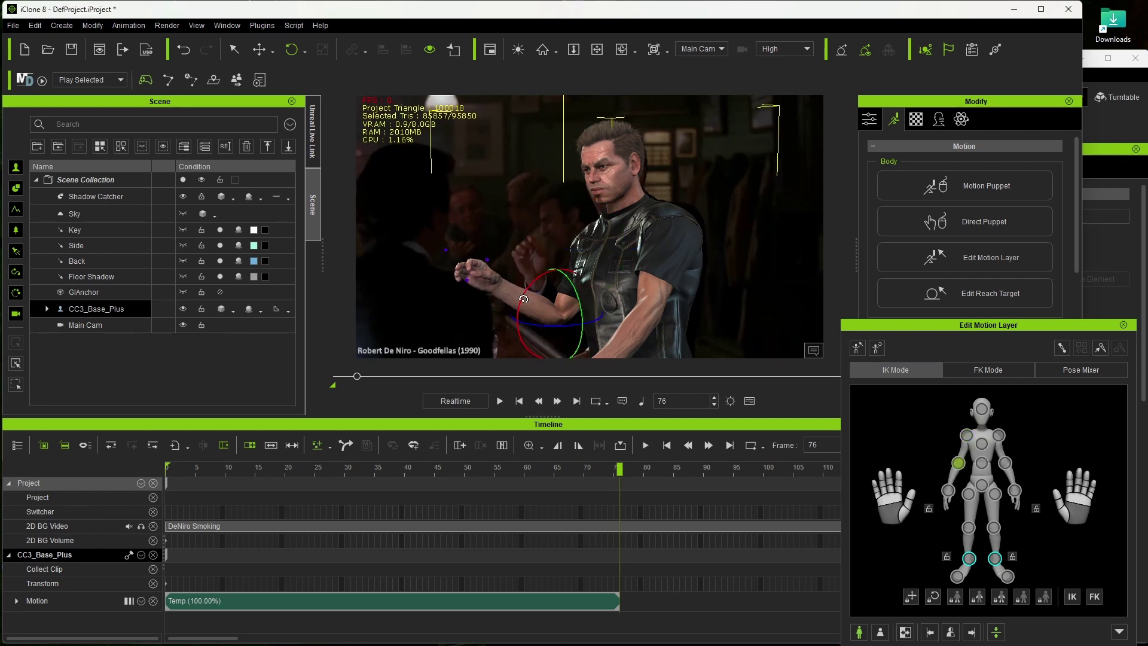
drag(523, 298, 551, 285)
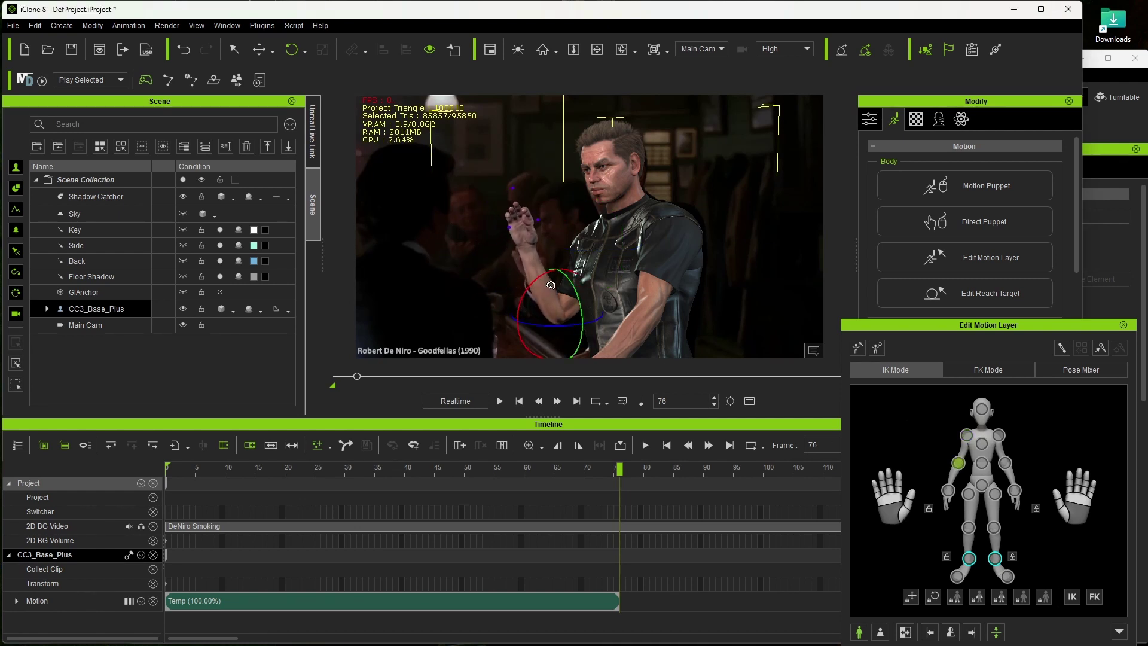
click(947, 490)
drag(546, 254, 544, 225)
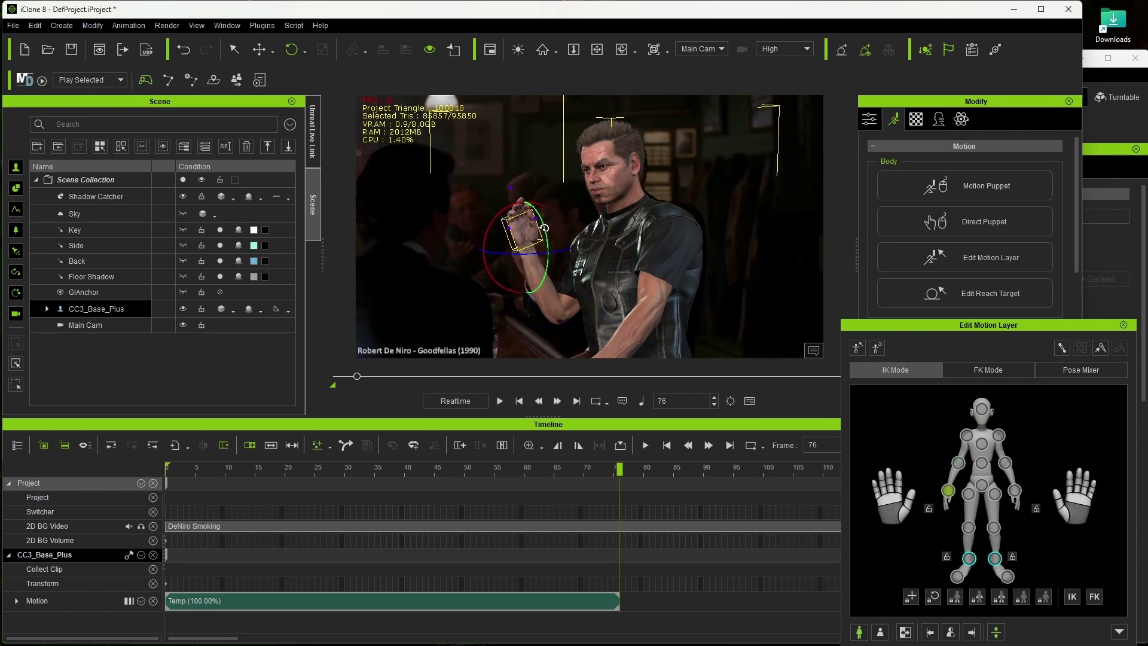
Step: Hide and reshow the character to compare with the reference, then pick hand, fingers and shoulder
click(184, 311)
click(183, 310)
click(892, 499)
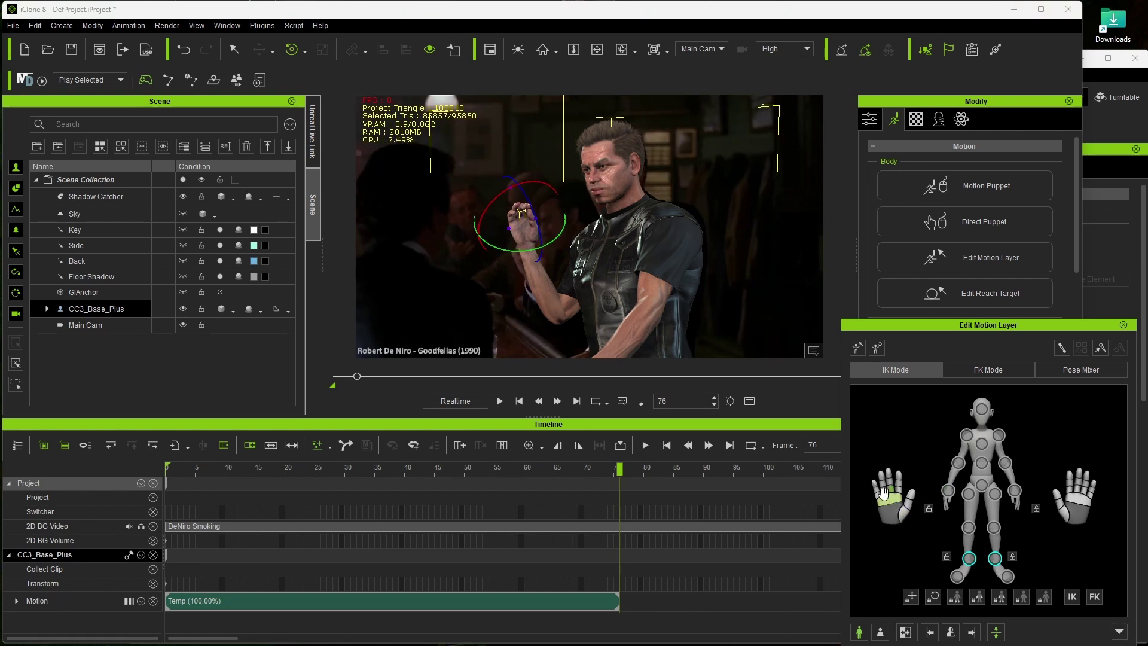
click(885, 493)
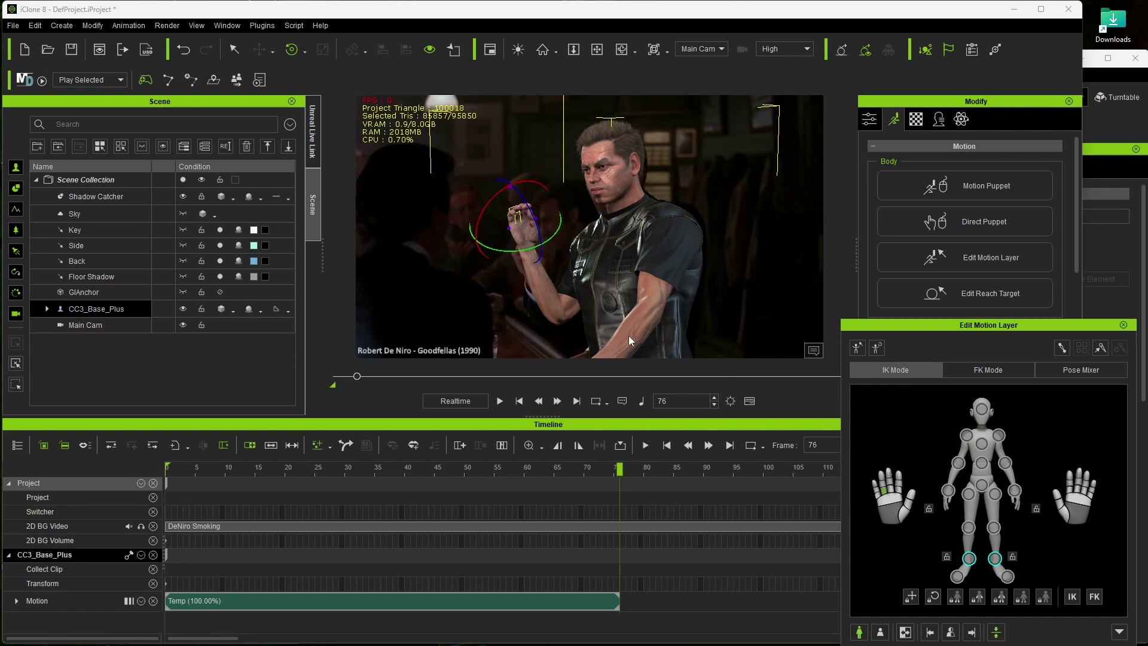
click(967, 436)
Step: In the Preview view, rotate the shoulder and lift the forearm at the elbow, then return to Main Cam
click(718, 49)
click(709, 58)
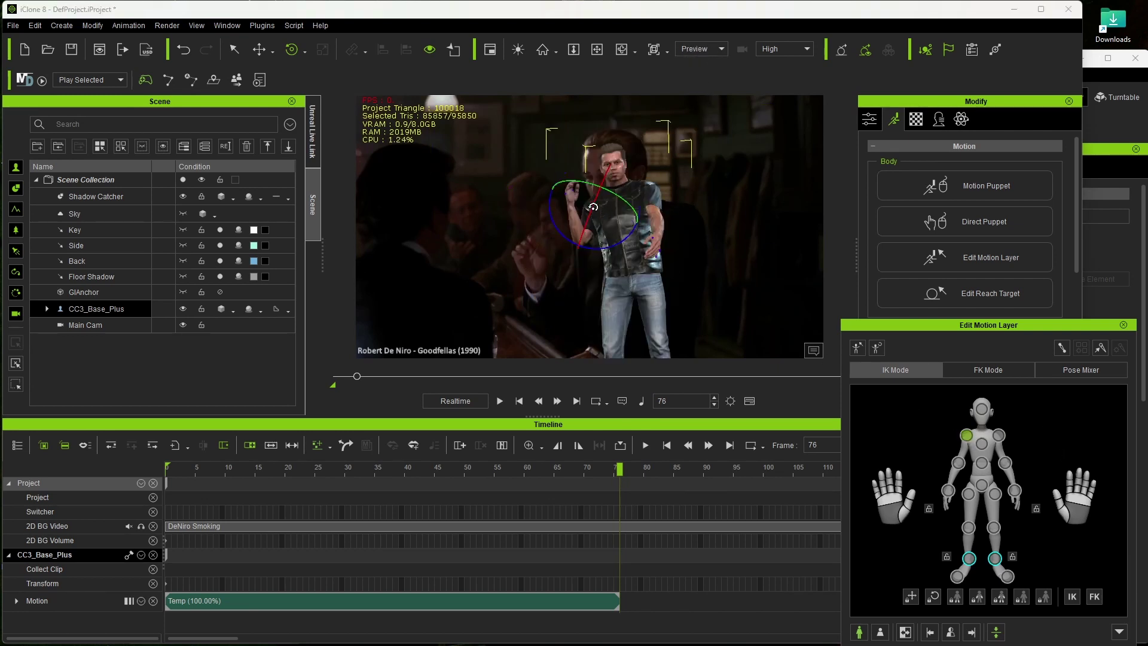
drag(593, 207, 593, 225)
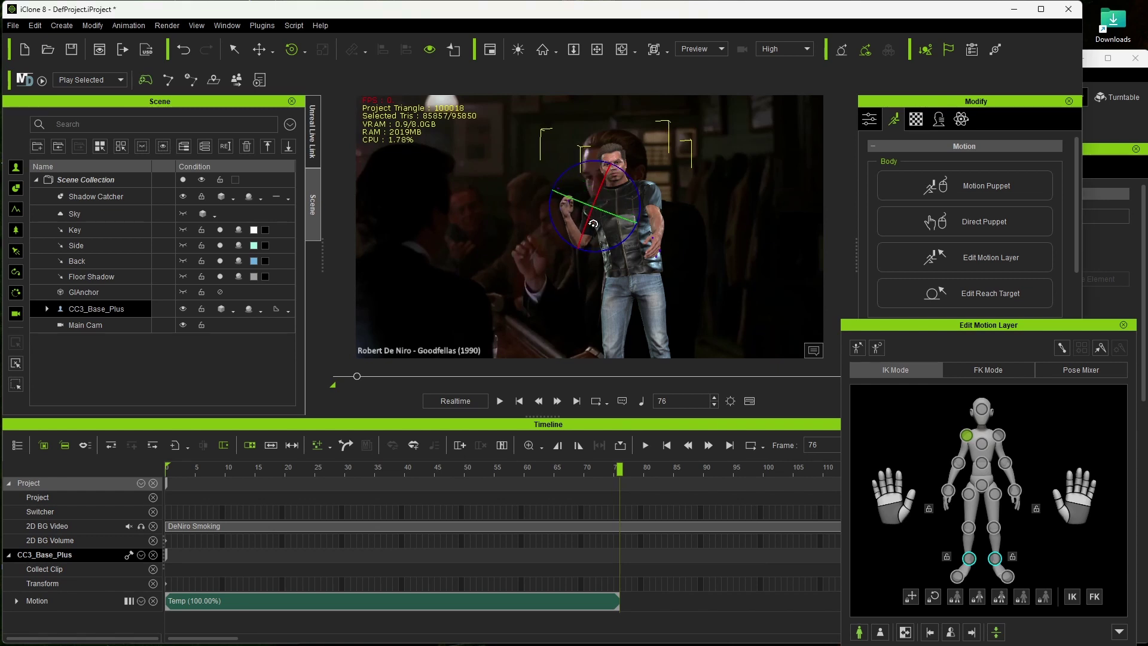
click(959, 464)
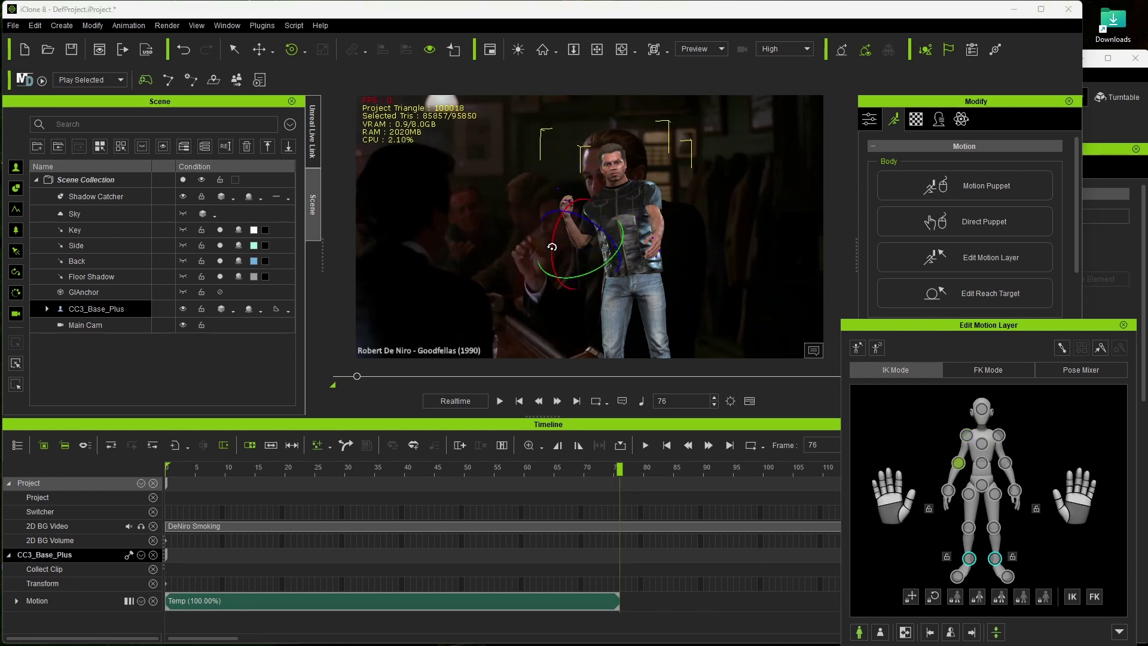
drag(551, 247, 571, 235)
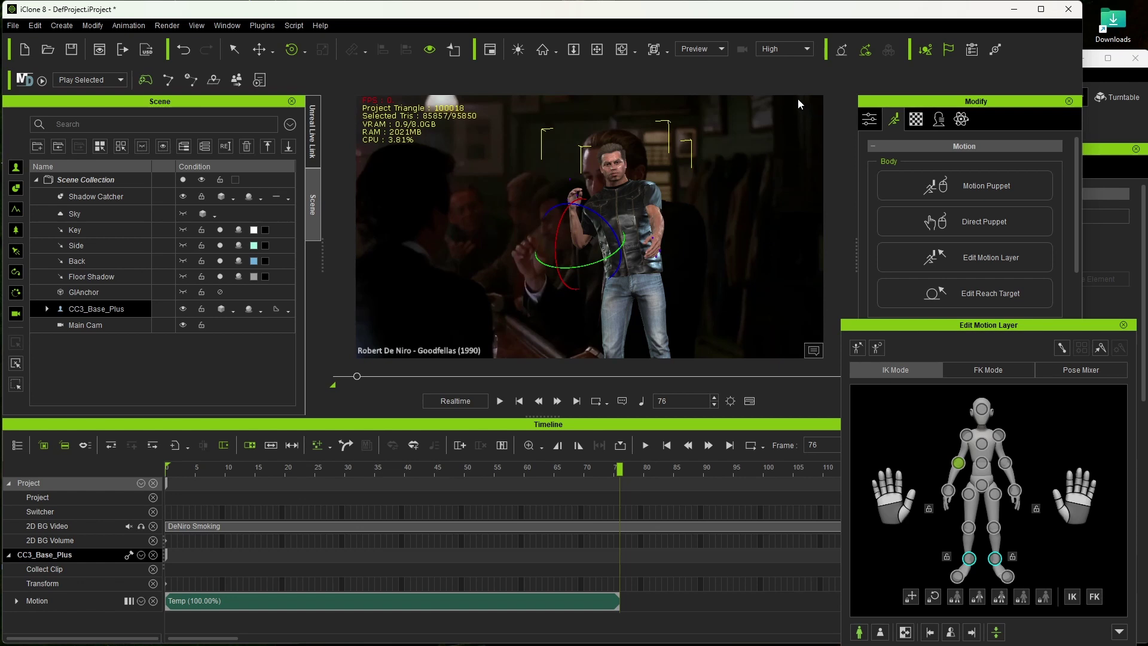
click(722, 49)
click(705, 77)
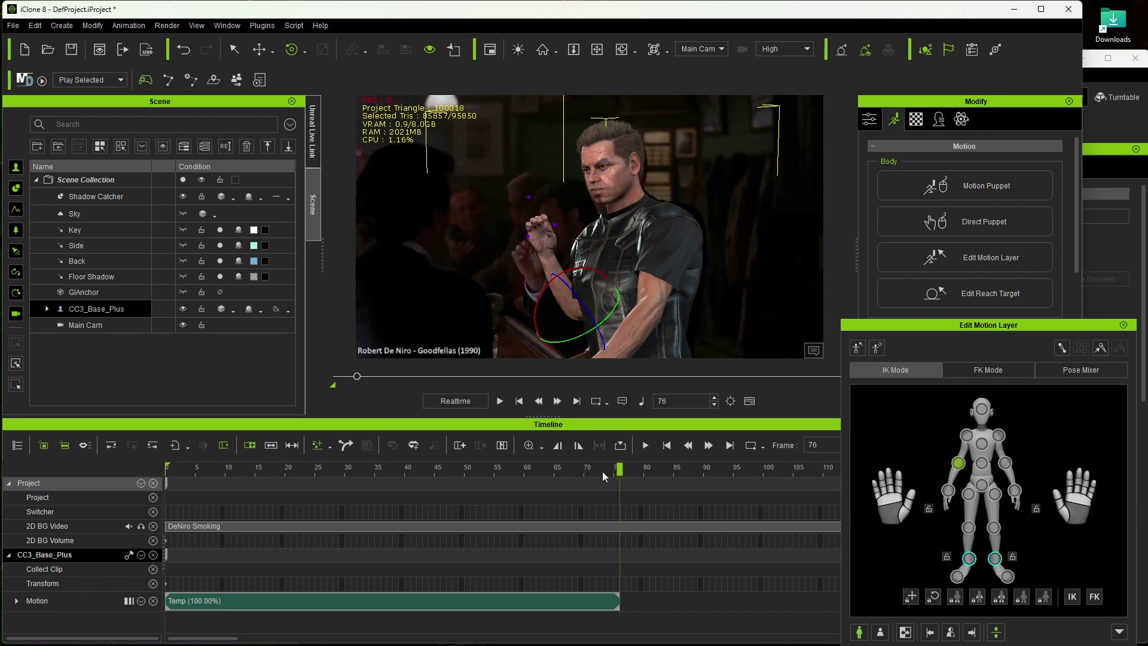
Step: Lower the character slightly at frame 0, then scrub forward through the clip
mouse_move(619, 470)
mouse_down()
mouse_move(210, 428)
mouse_move(651, 518)
mouse_up()
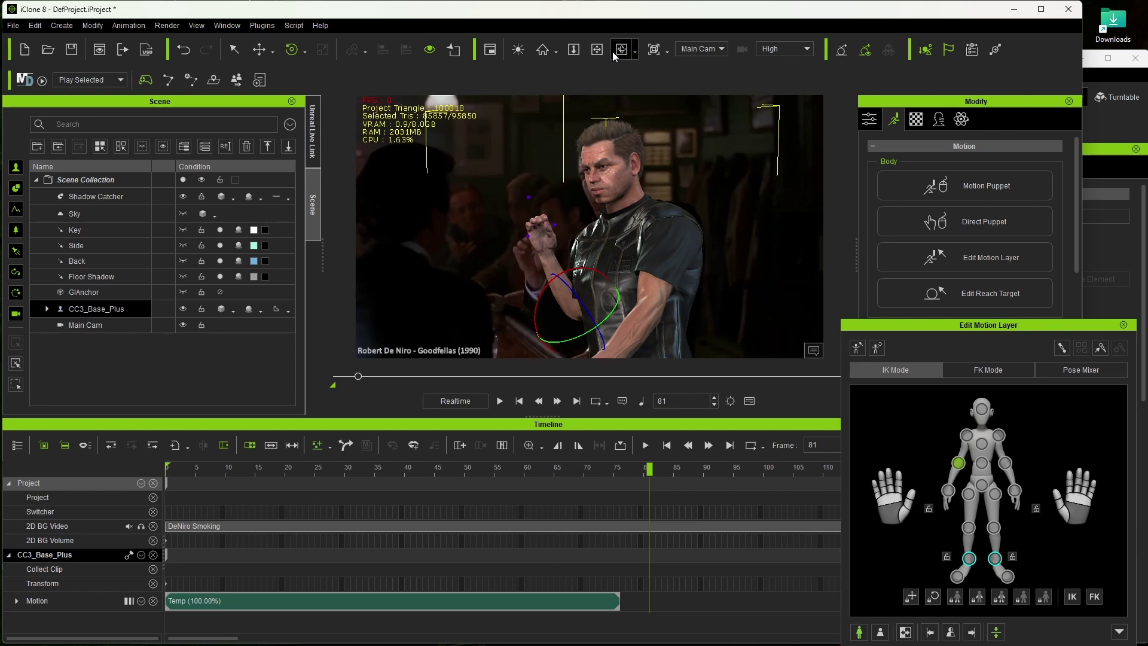
drag(482, 472, 167, 472)
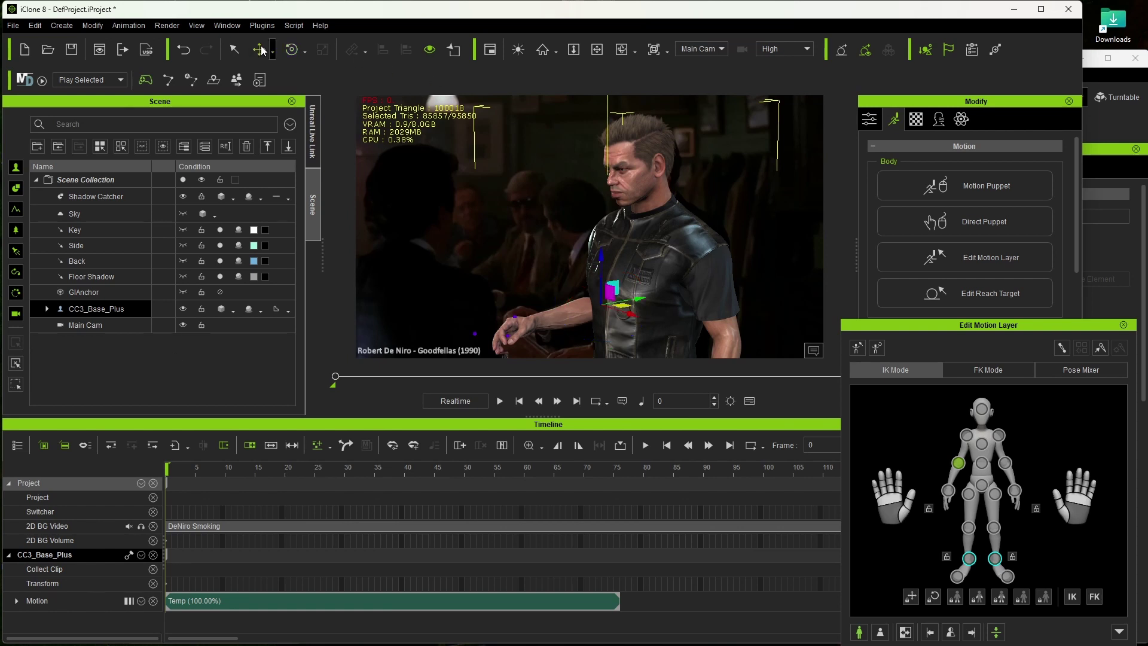
drag(601, 260, 599, 271)
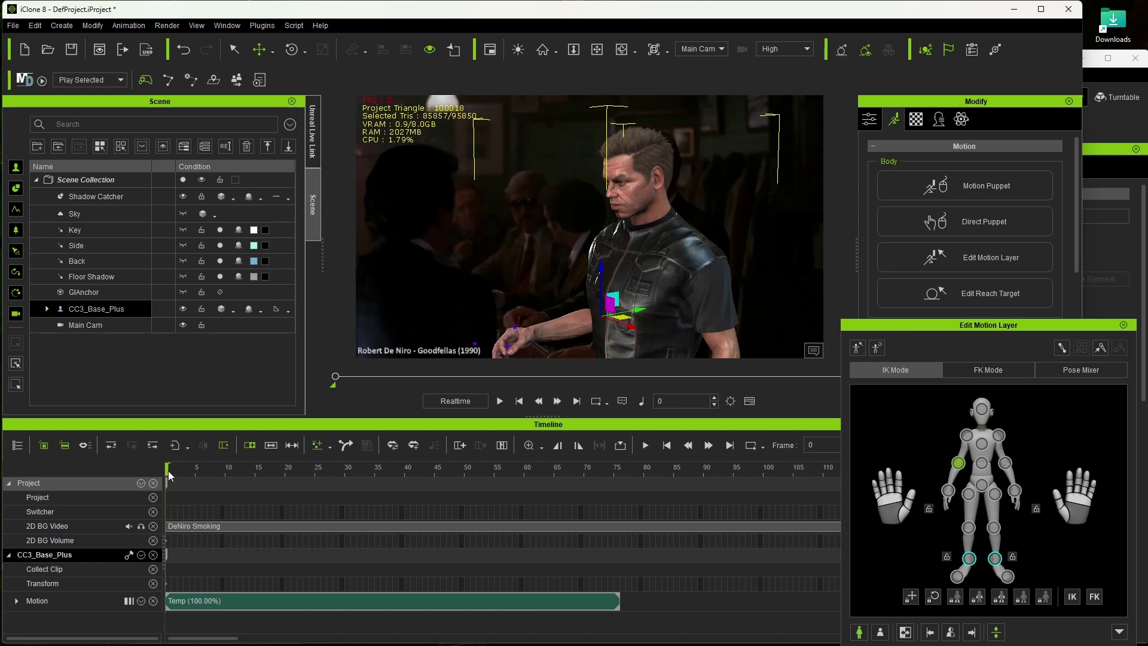
mouse_move(167, 470)
mouse_down()
mouse_move(669, 563)
mouse_move(216, 471)
mouse_move(625, 543)
mouse_move(251, 521)
mouse_up()
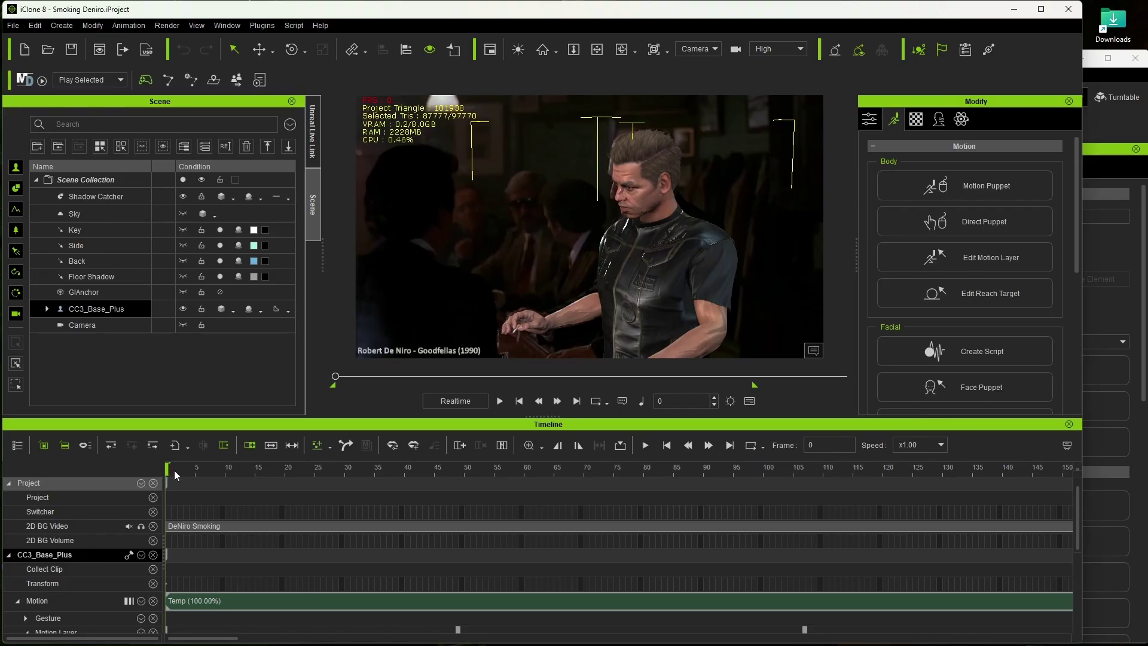
Step: Scrub the timeline to preview the finished animation of him holding the cigarette
mouse_move(176, 475)
mouse_down()
mouse_move(239, 471)
mouse_move(620, 526)
mouse_move(1025, 540)
mouse_move(966, 536)
mouse_up()
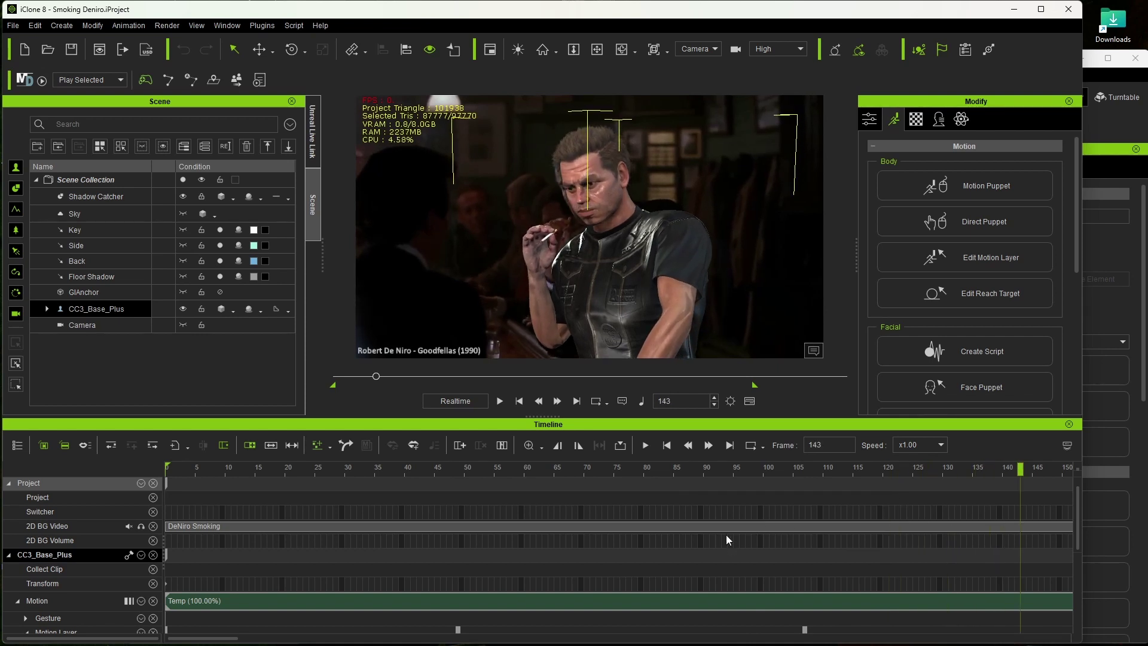
Step: Zoom the timeline out to the full clip length and scrub through the later poses
scroll(705, 475, down, 2)
scroll(705, 475, down, 2)
scroll(705, 475, down, 2)
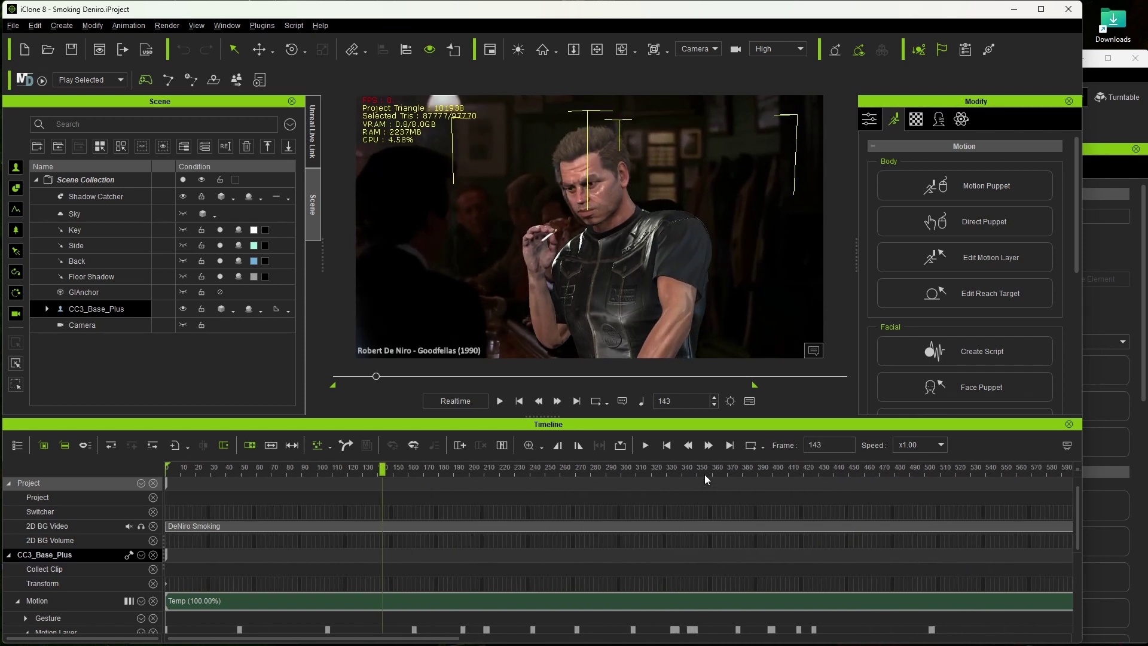
scroll(704, 475, down, 2)
scroll(704, 475, down, 2)
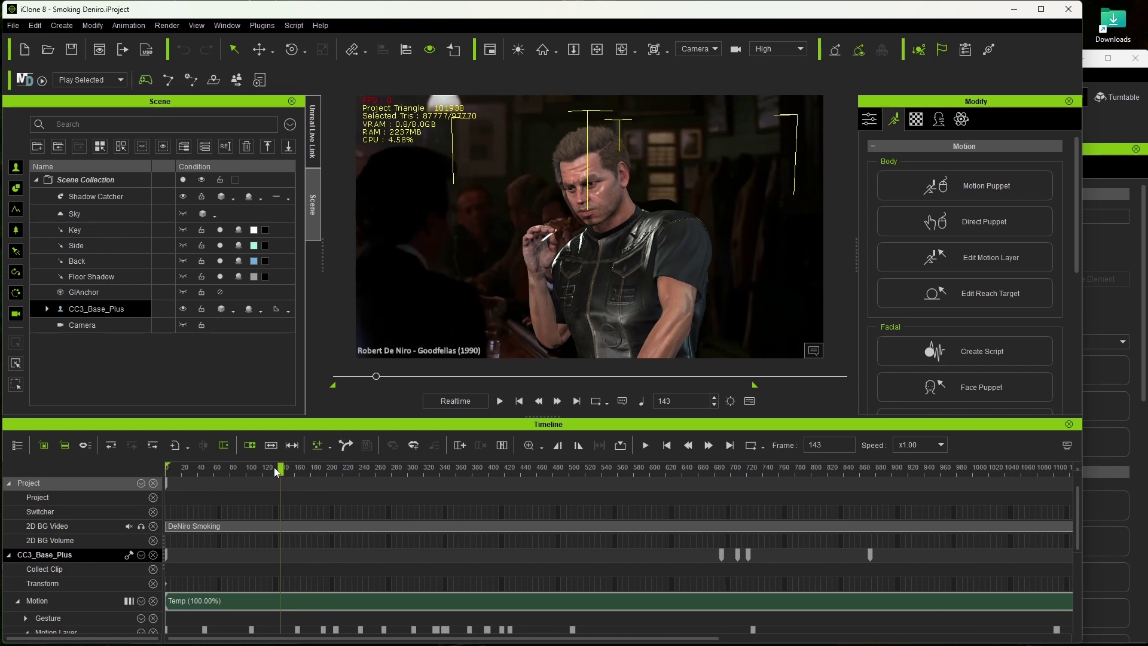
mouse_move(280, 469)
mouse_down()
mouse_move(743, 527)
mouse_move(902, 498)
mouse_up()
scroll(889, 472, down, 2)
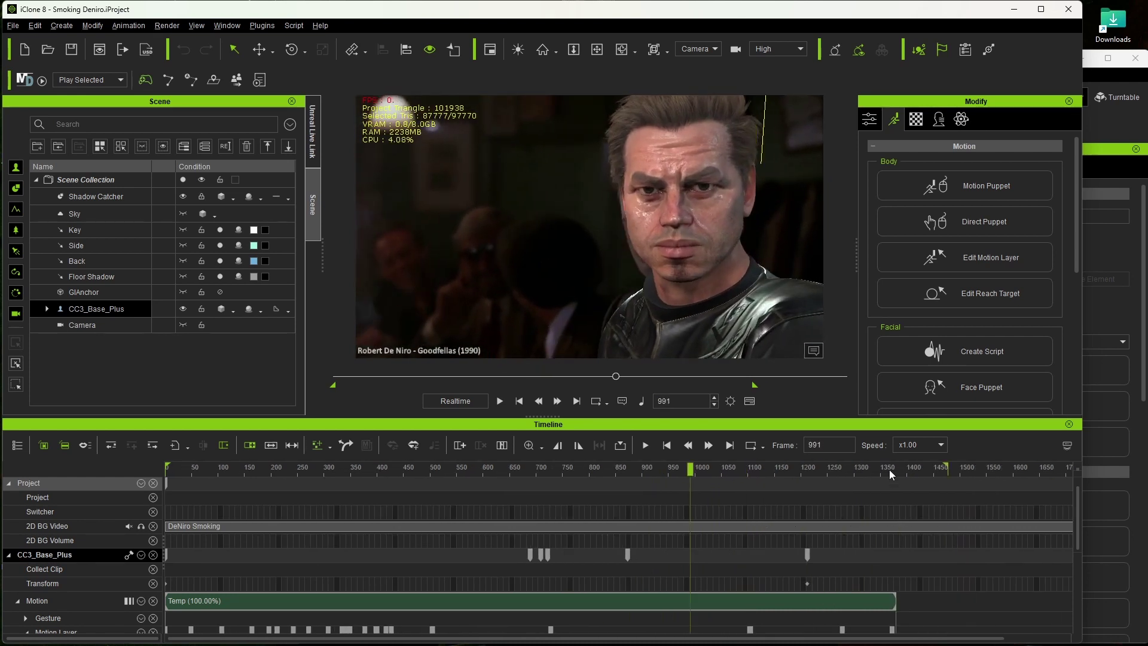
mouse_move(704, 469)
mouse_down()
mouse_move(889, 478)
mouse_move(624, 496)
mouse_move(145, 458)
mouse_up()
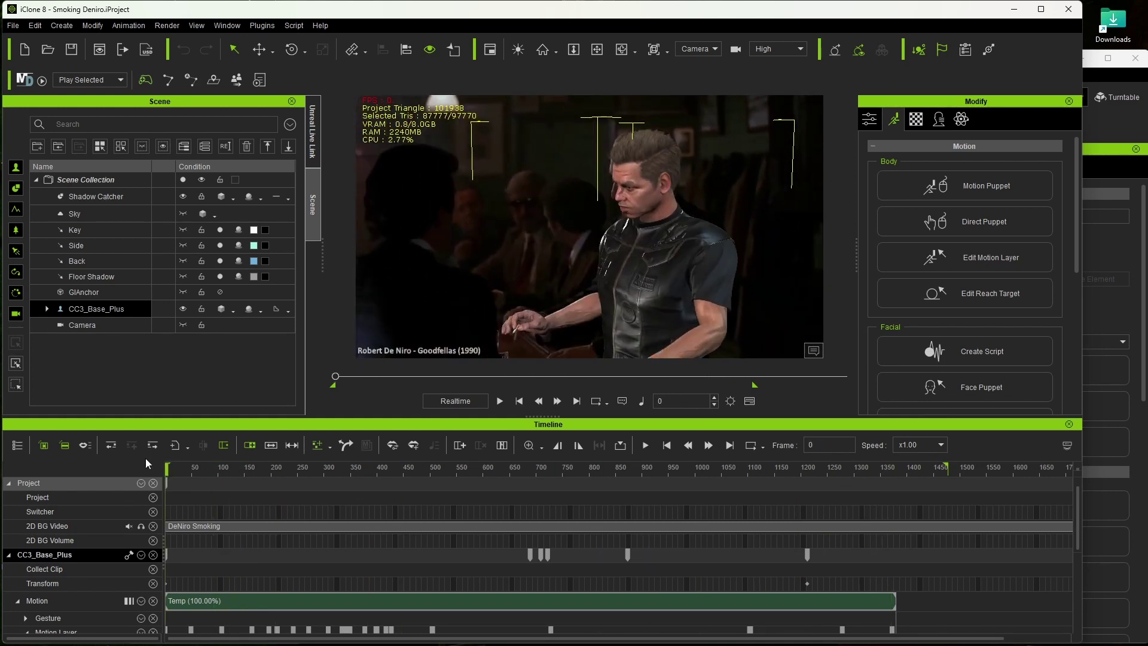
Step: Play the animation through, stop it, rewind toward the start and enlarge the timeline area
key(space)
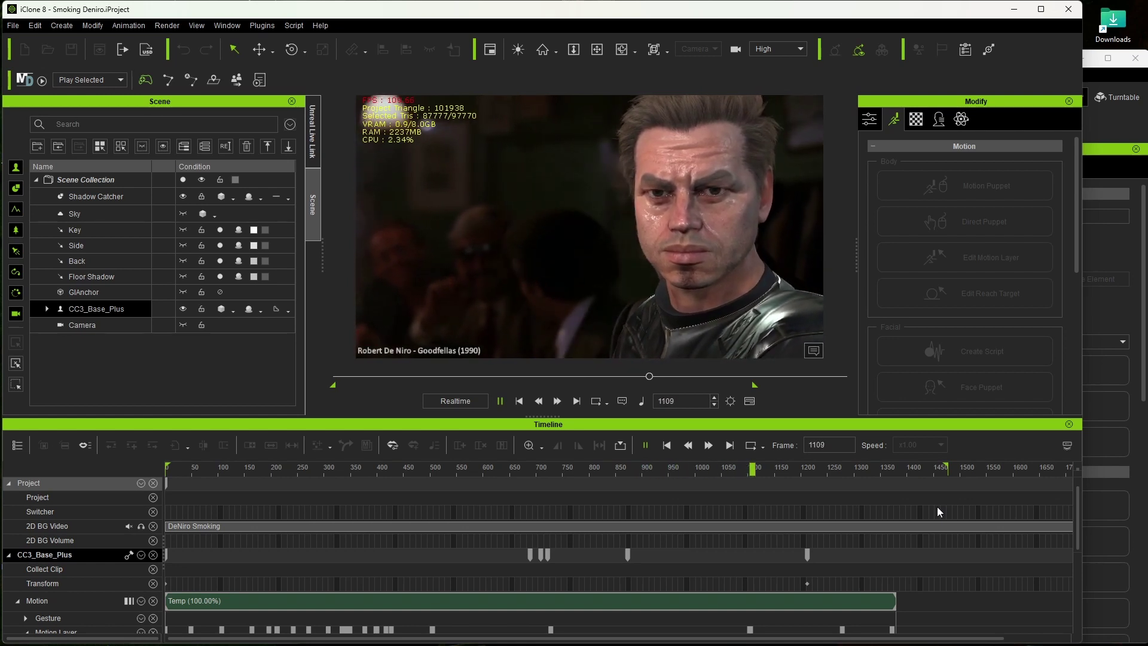
click(783, 471)
mouse_move(703, 470)
mouse_down()
mouse_move(251, 473)
mouse_move(123, 461)
mouse_up()
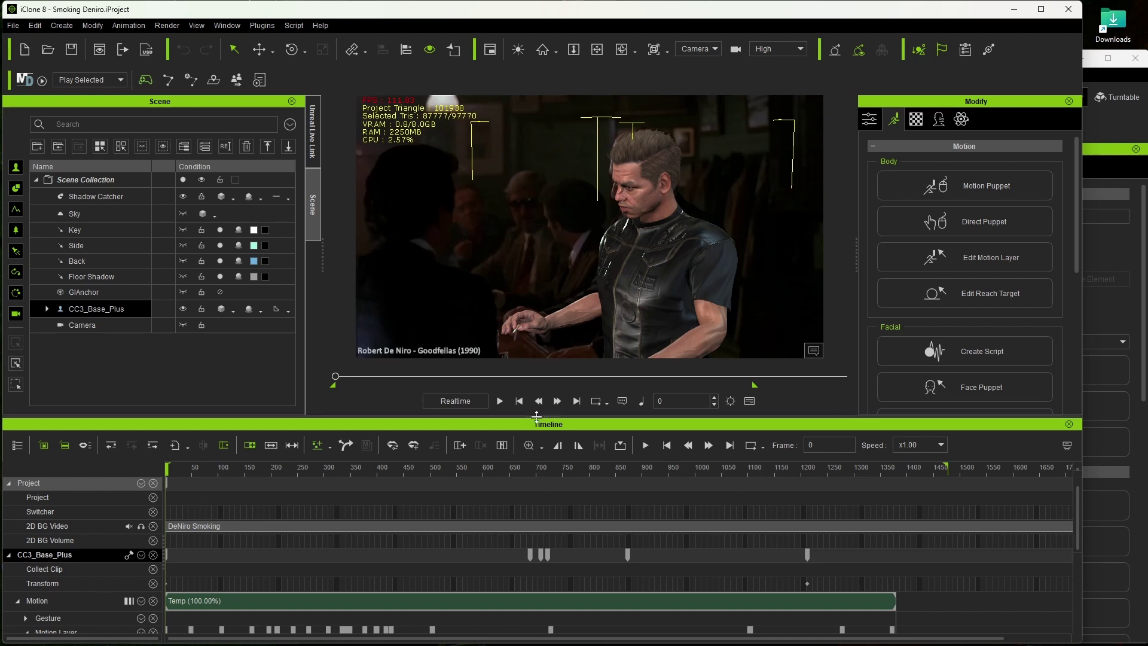
drag(537, 417, 548, 386)
Step: Jump between the Head track keys at frames 417, 728 and about 1100
scroll(472, 565, down, 3)
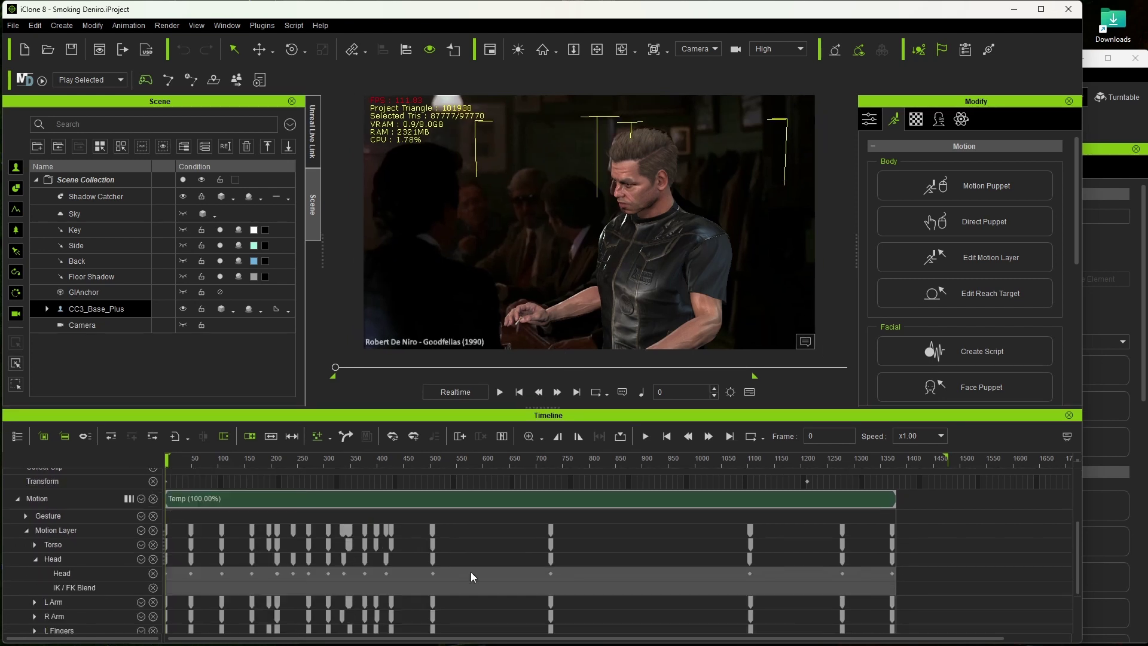
scroll(471, 571, down, 2)
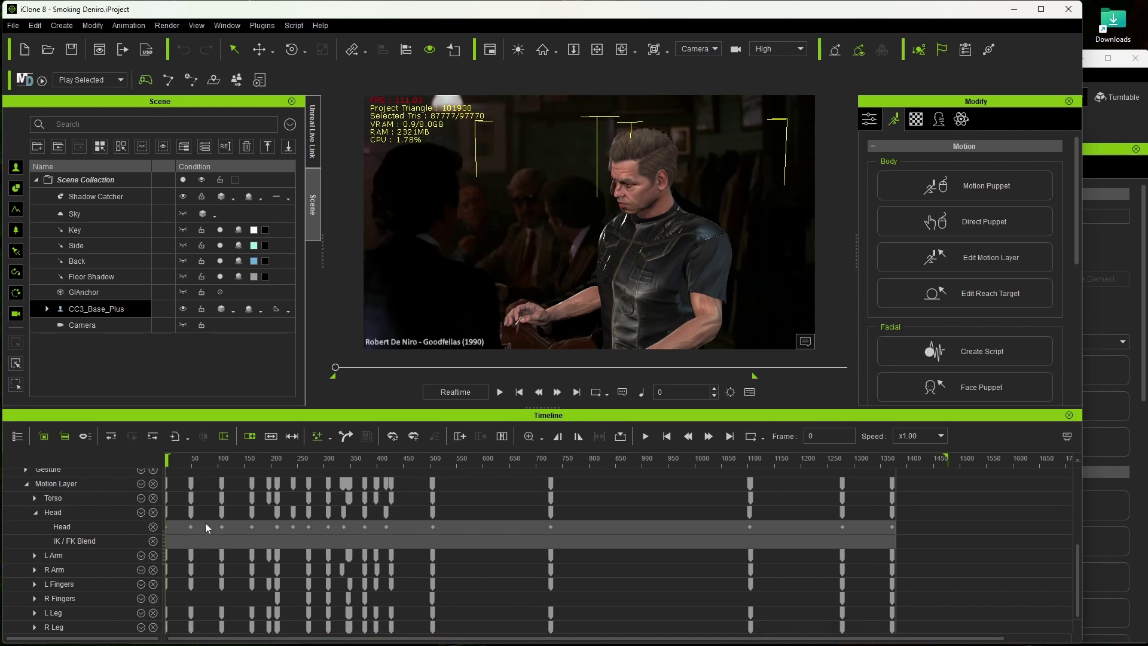
click(66, 511)
click(386, 514)
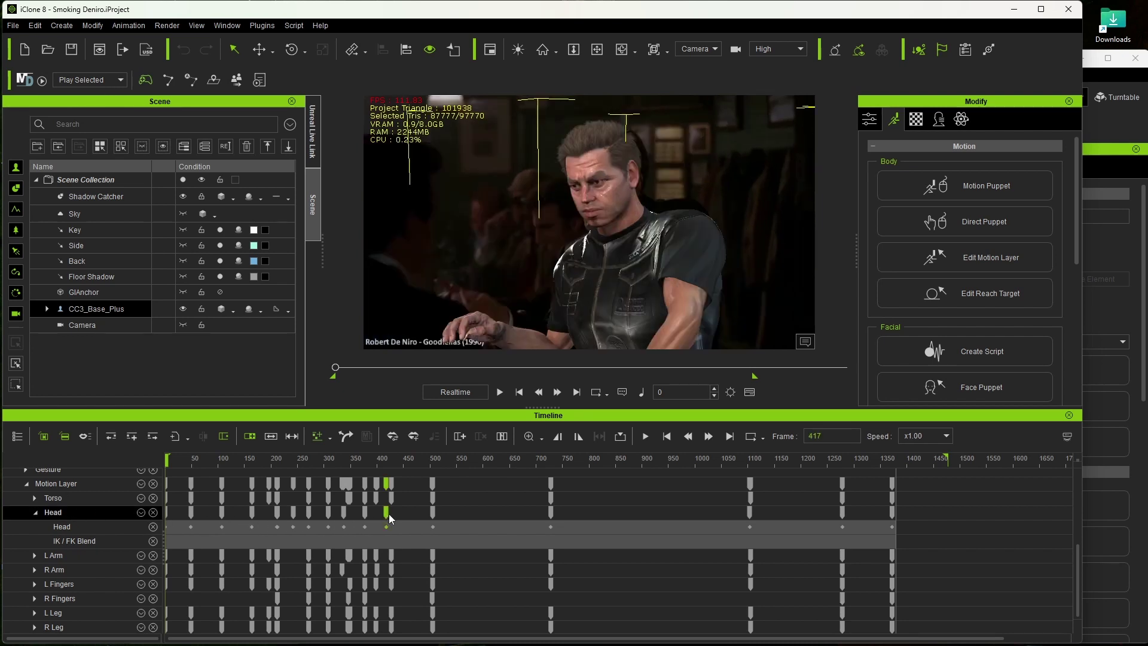
click(550, 515)
click(748, 511)
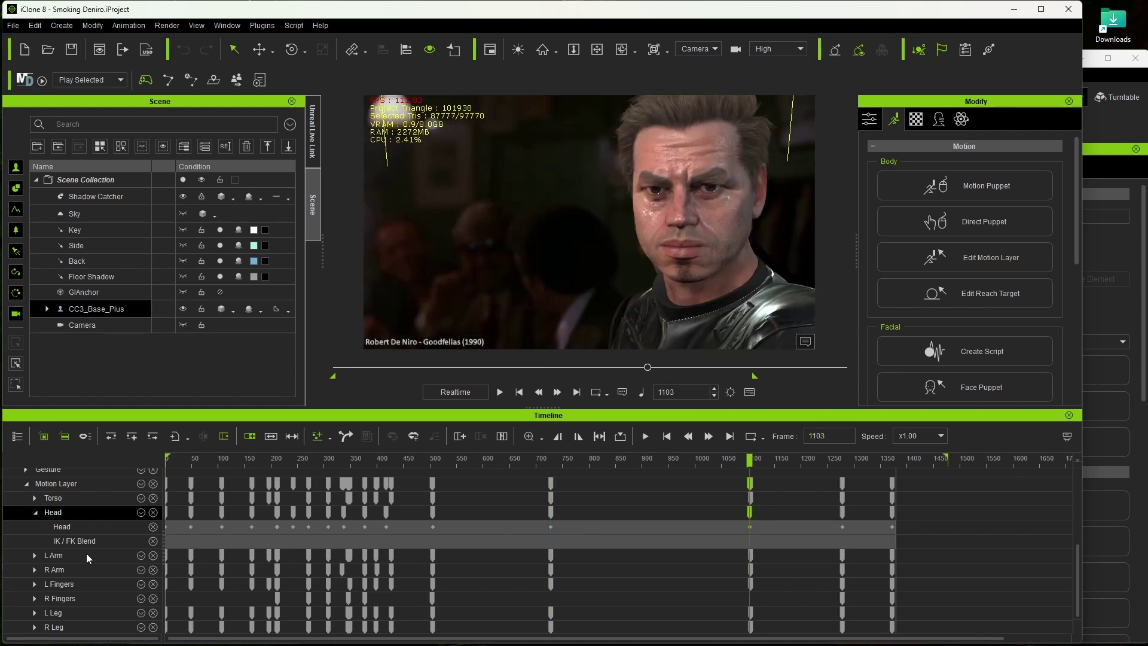
Step: Review the R Arm keys at frames 212, 427 and 1105, then pick the R Fingers track
click(87, 556)
click(88, 568)
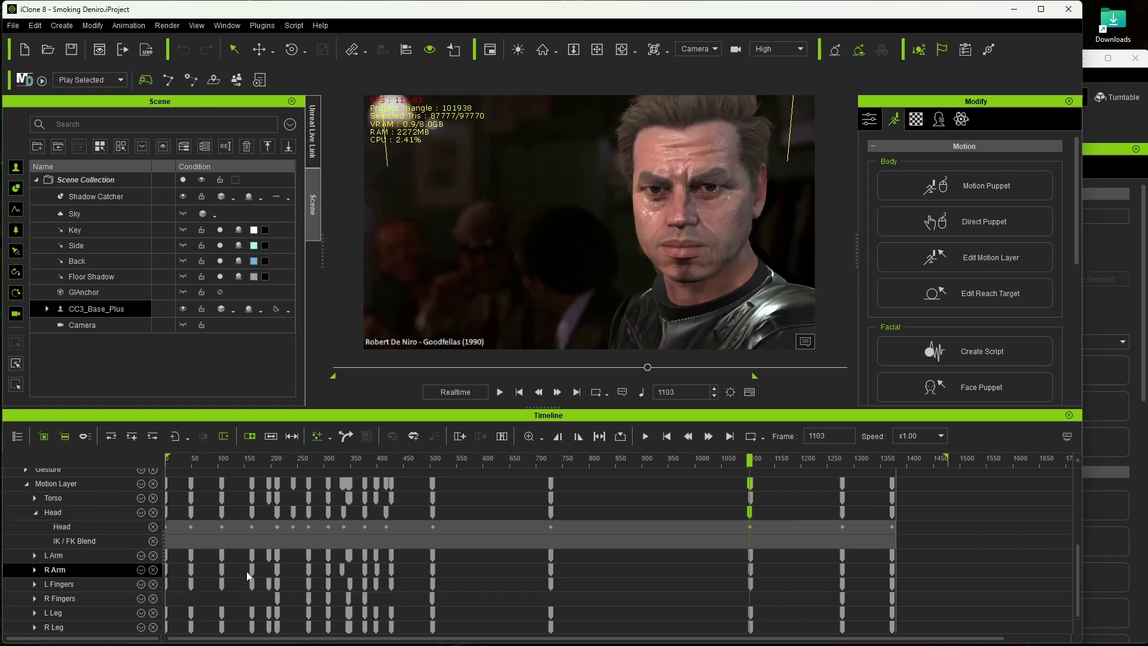
click(276, 569)
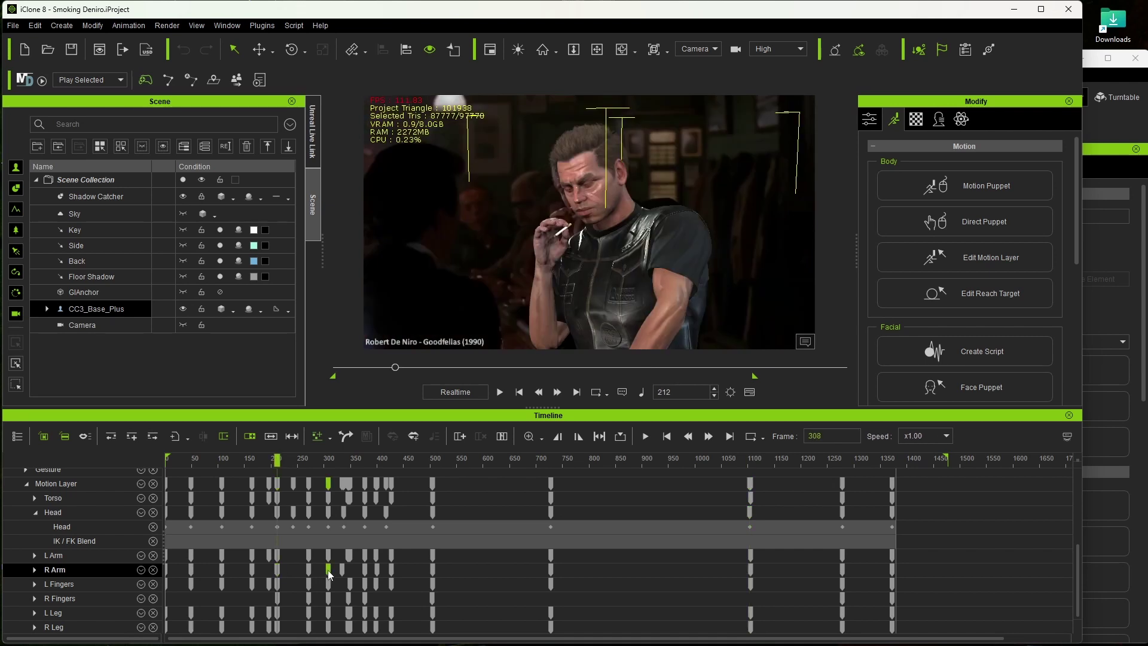
click(389, 569)
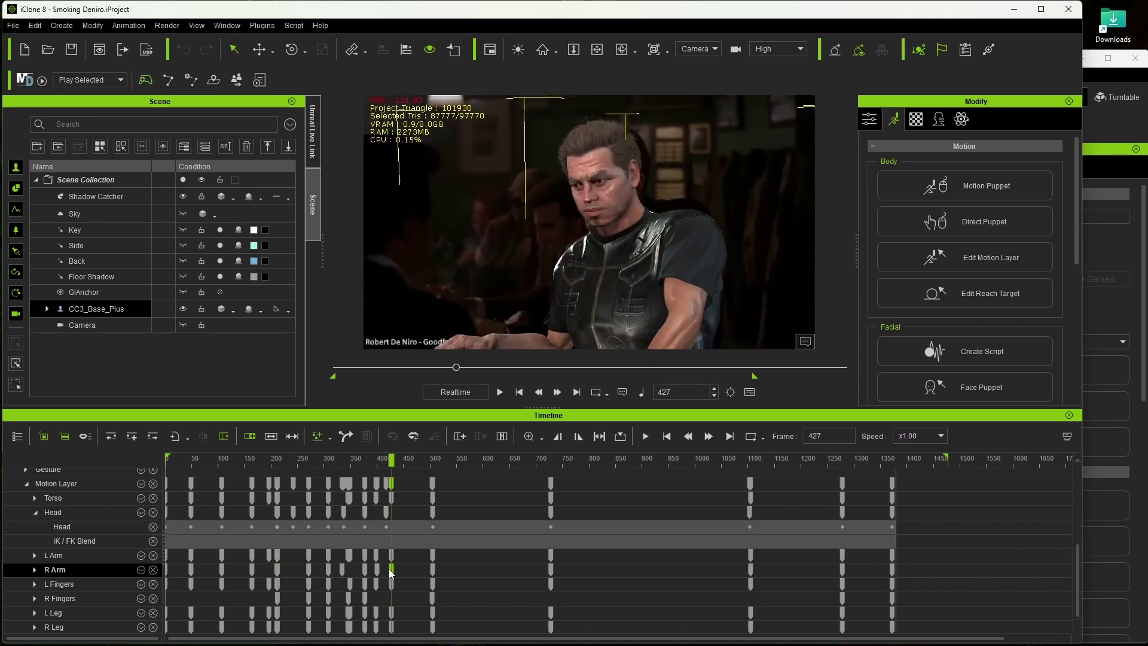
click(750, 569)
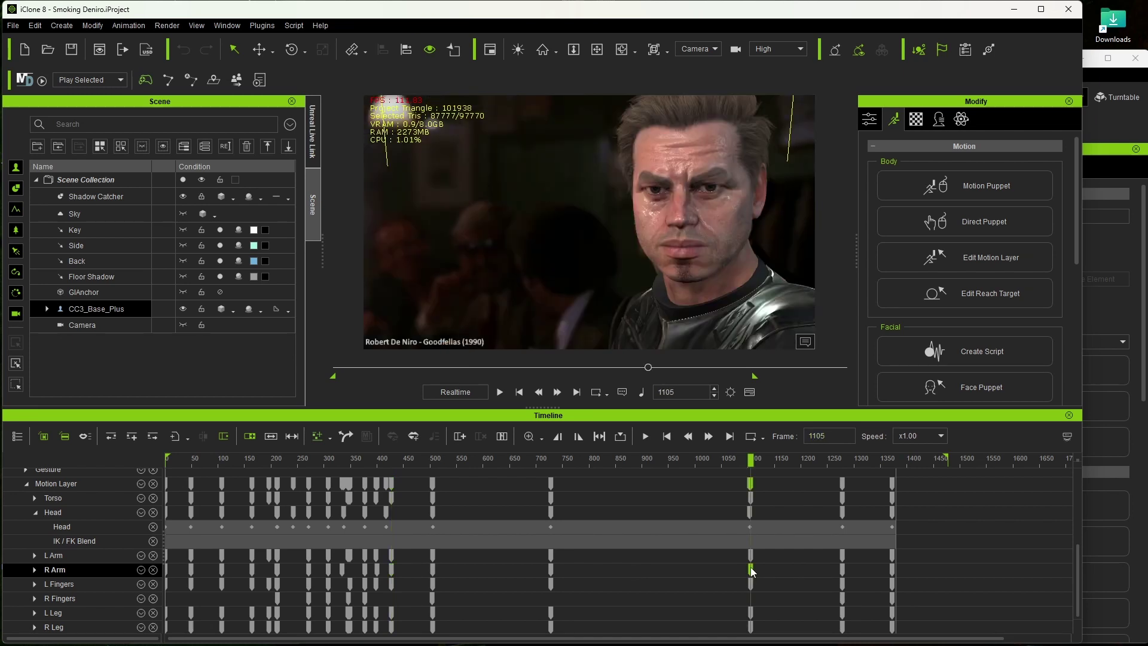
click(64, 599)
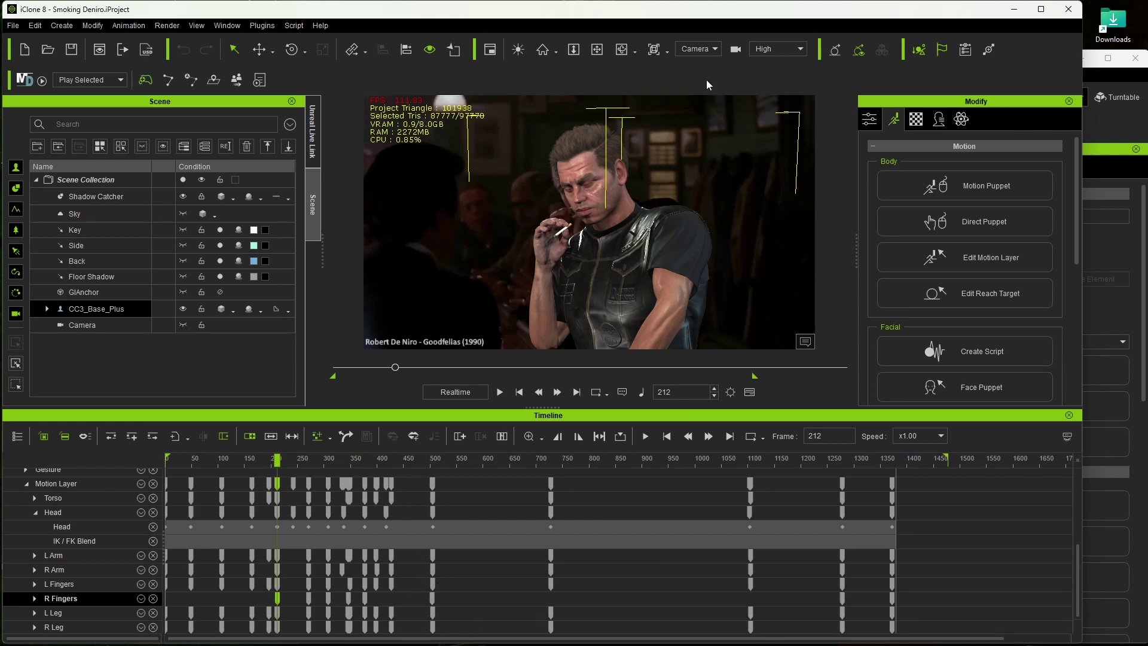
Step: Switch to the Preview view and frame the character's head and torso from the front
click(707, 59)
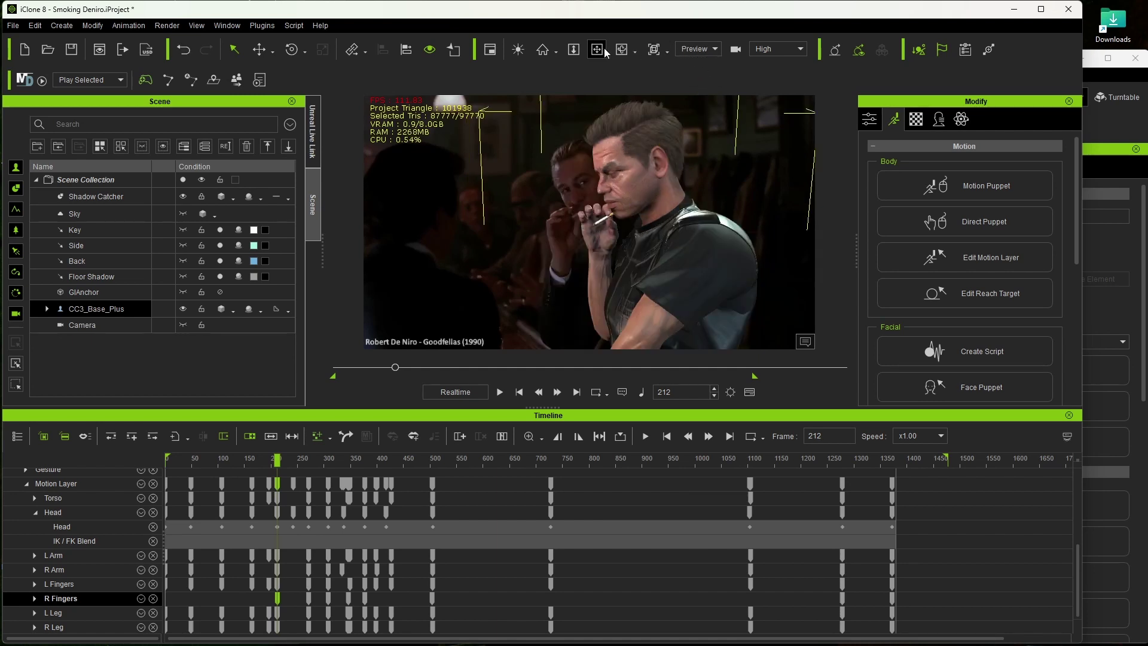
right_drag(606, 164, 773, 171)
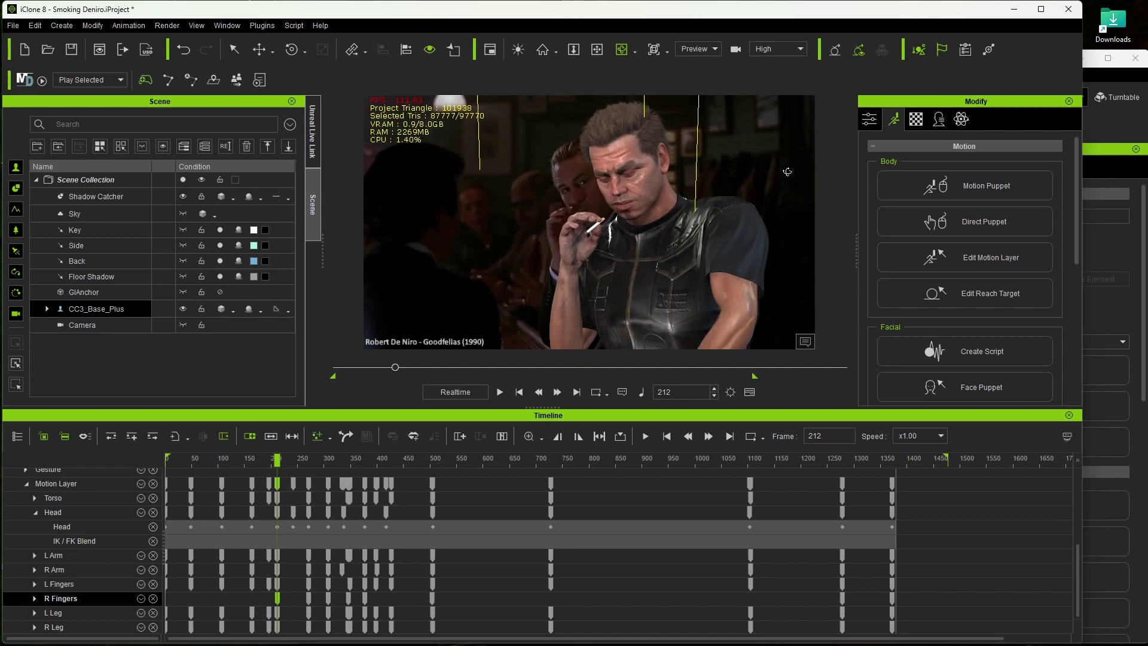
key(f)
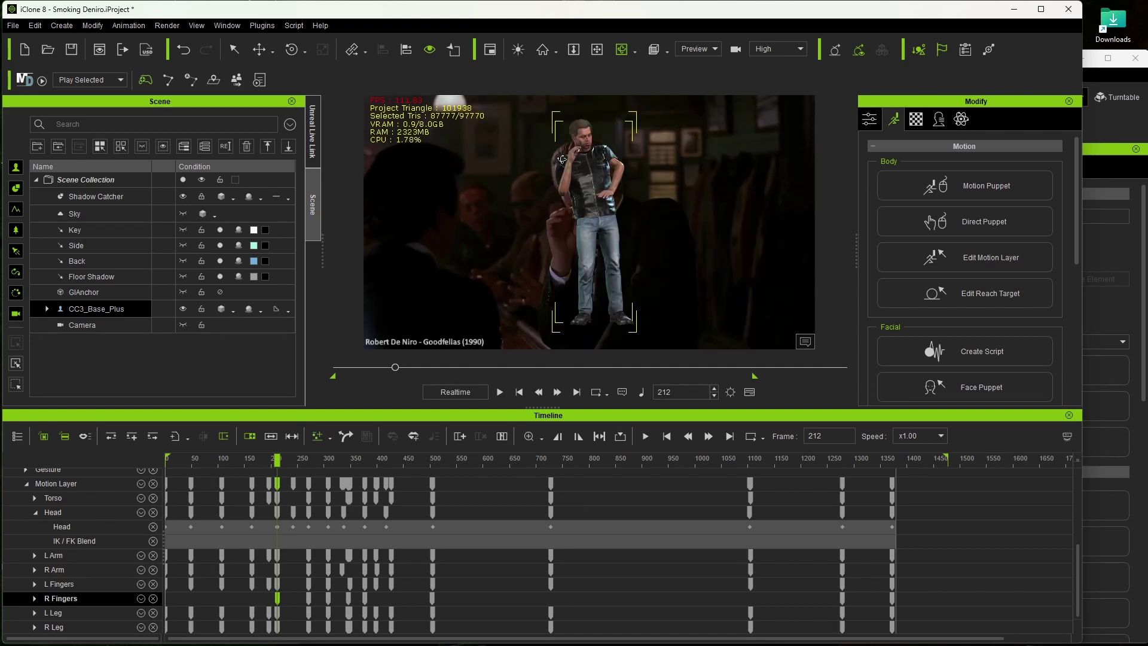
scroll(562, 159, up, 3)
scroll(624, 148, up, 3)
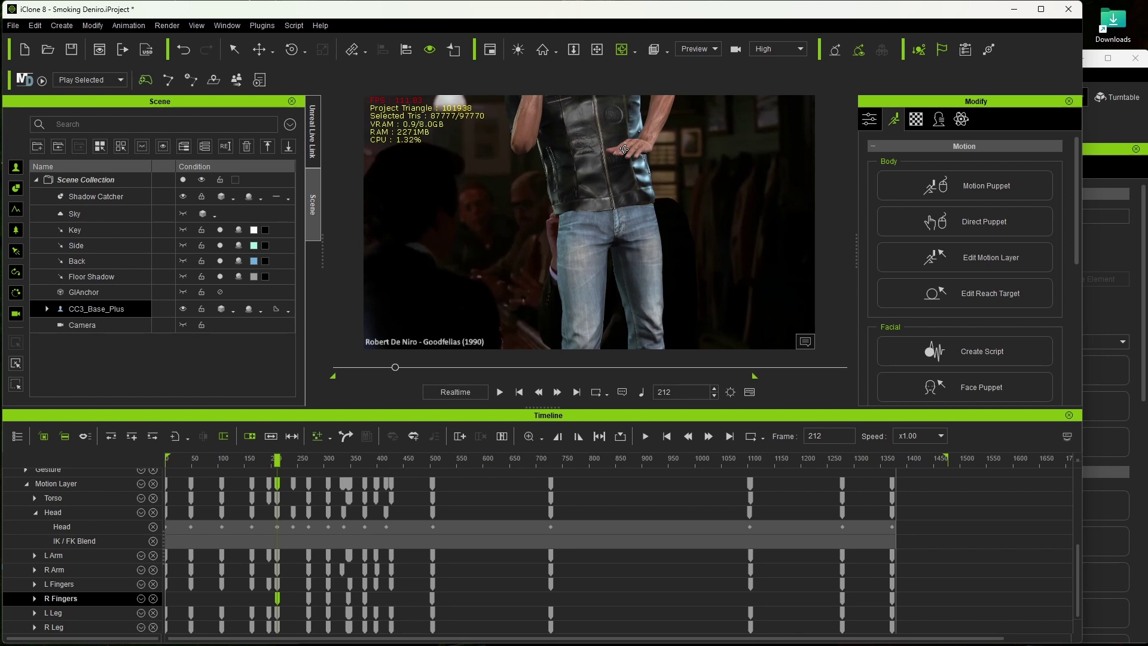
click(596, 49)
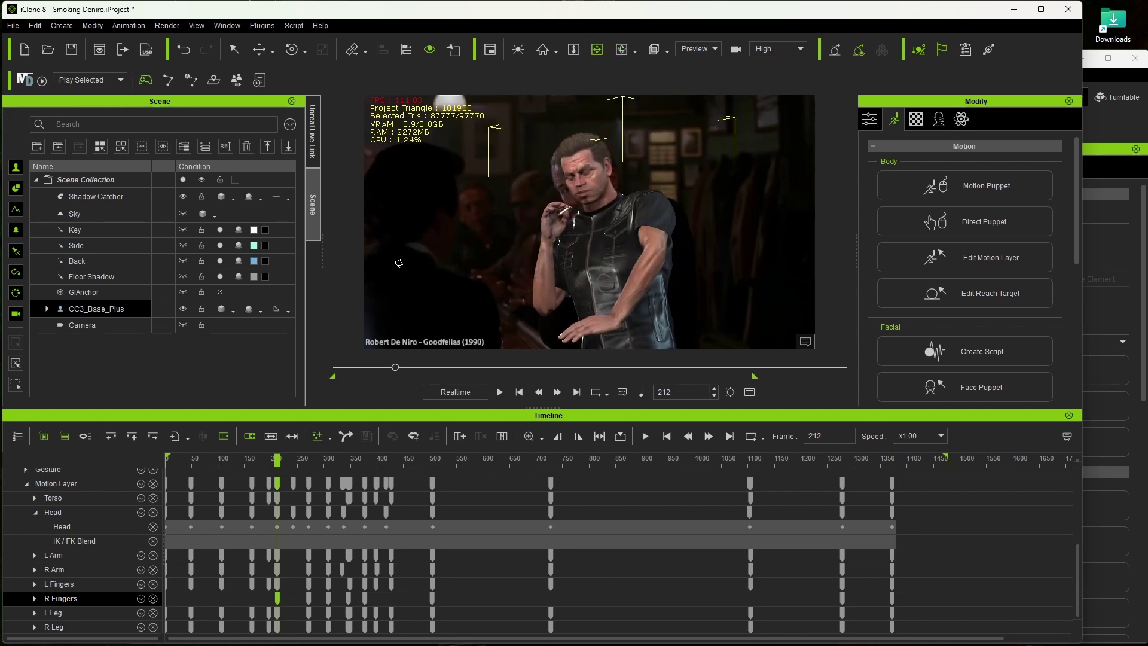
scroll(538, 204, up, 5)
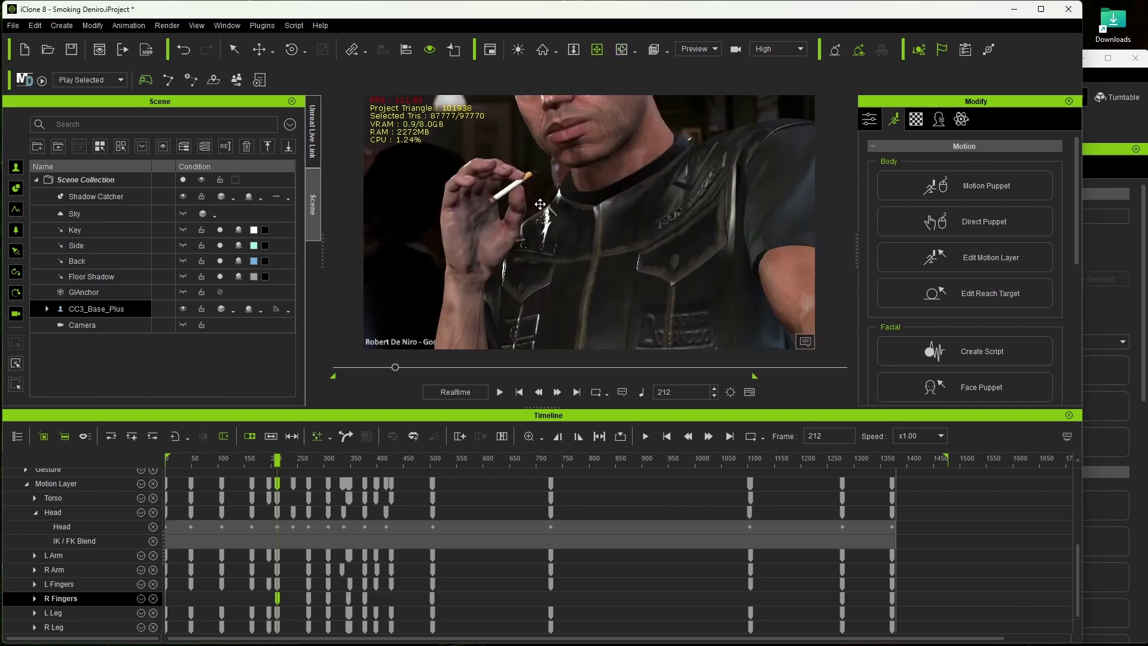
scroll(540, 204, down, 5)
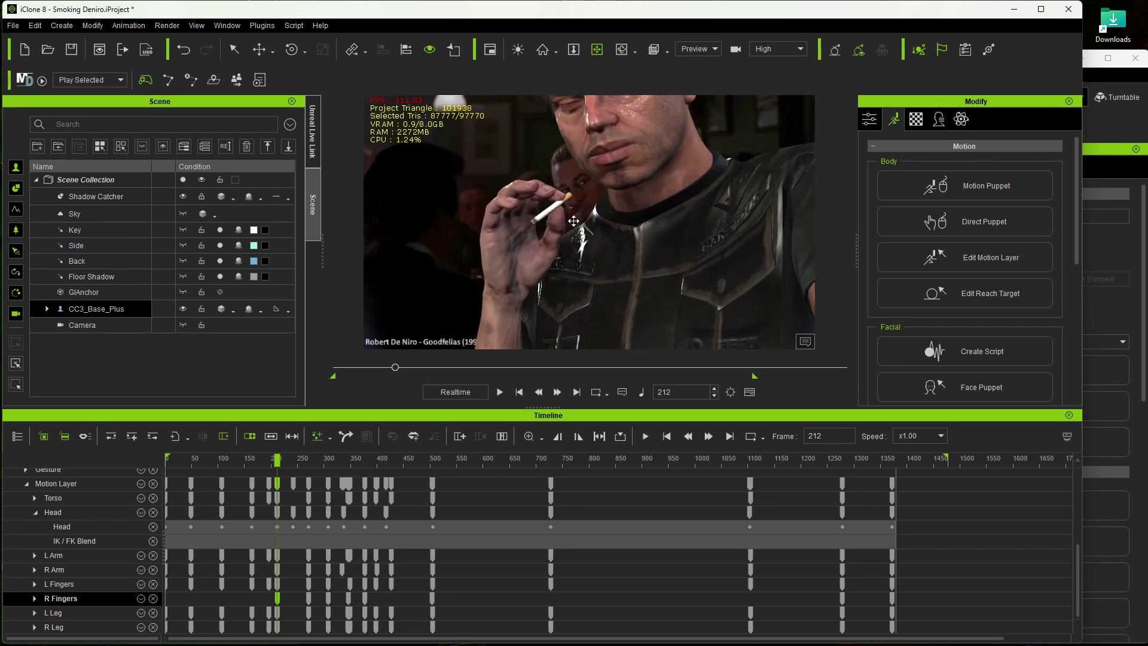
mouse_move(540, 204)
right_down()
mouse_move(562, 226)
mouse_move(611, 230)
right_up()
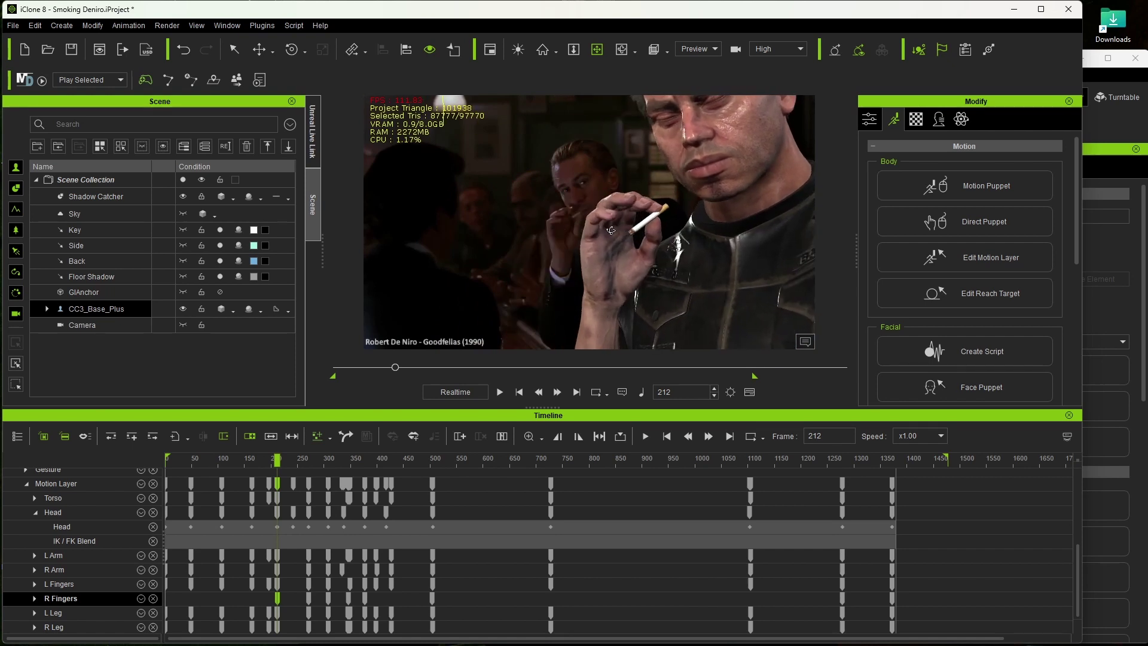
Step: Scrub to around frame 238, adjusting the view for a frontal look at his face
mouse_move(277, 459)
mouse_down()
mouse_move(211, 459)
mouse_move(437, 448)
mouse_move(556, 424)
mouse_move(613, 397)
mouse_move(841, 187)
mouse_up()
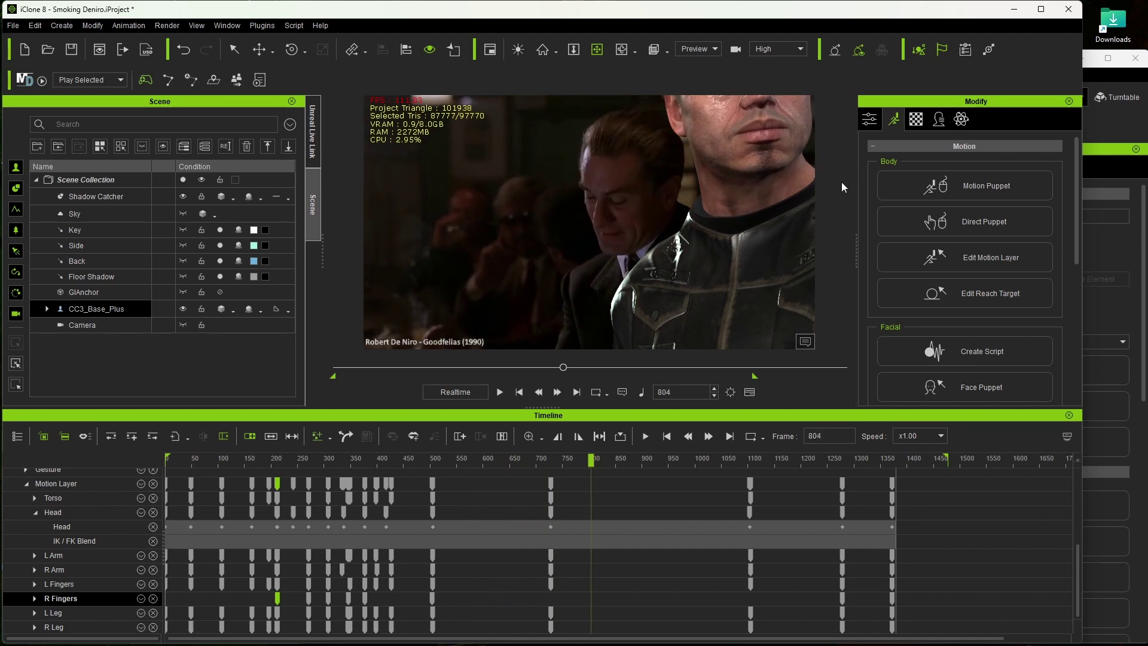
middle_drag(736, 224, 736, 285)
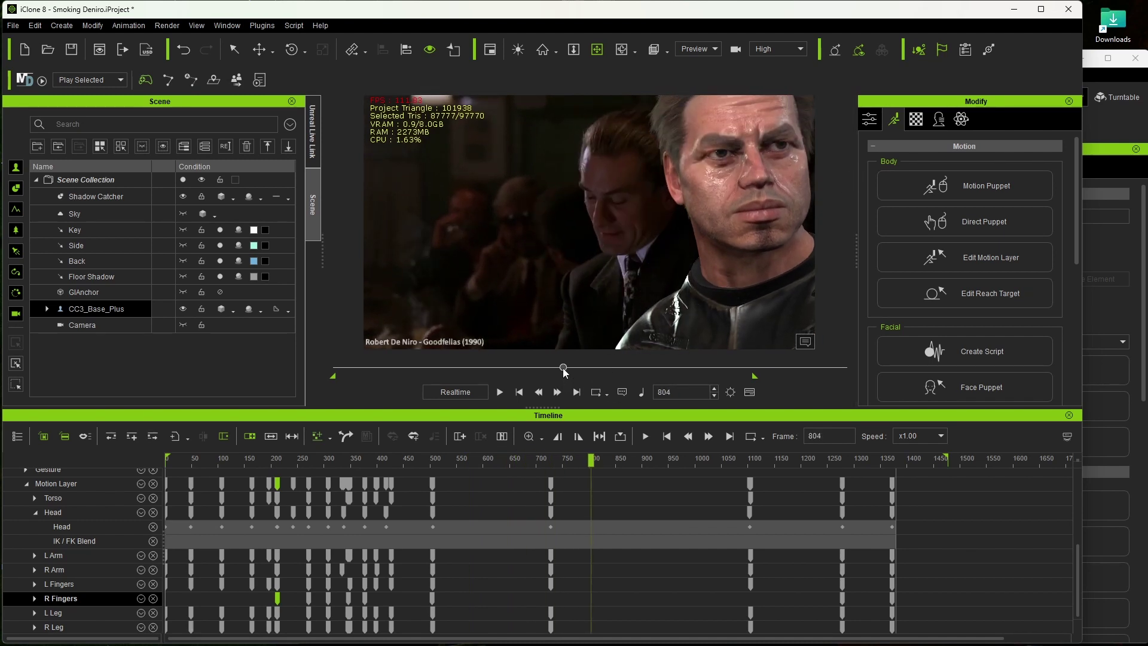
mouse_move(564, 369)
mouse_down()
mouse_move(311, 362)
mouse_move(722, 369)
mouse_up()
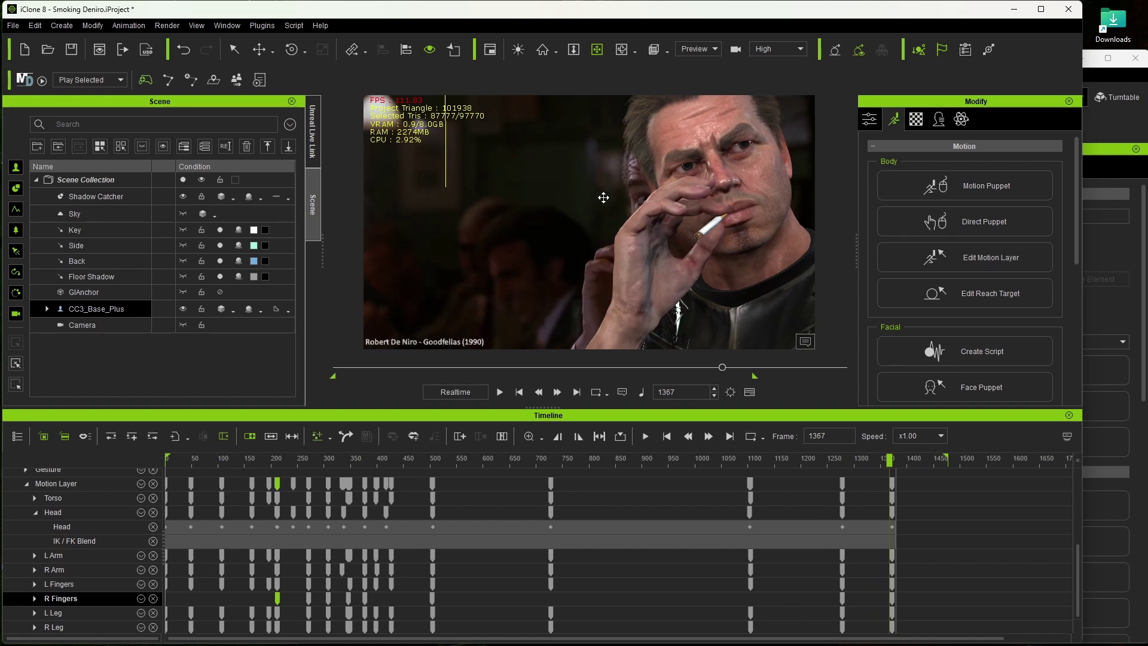
mouse_move(705, 246)
right_down()
mouse_move(602, 299)
mouse_move(618, 299)
mouse_move(565, 305)
right_up()
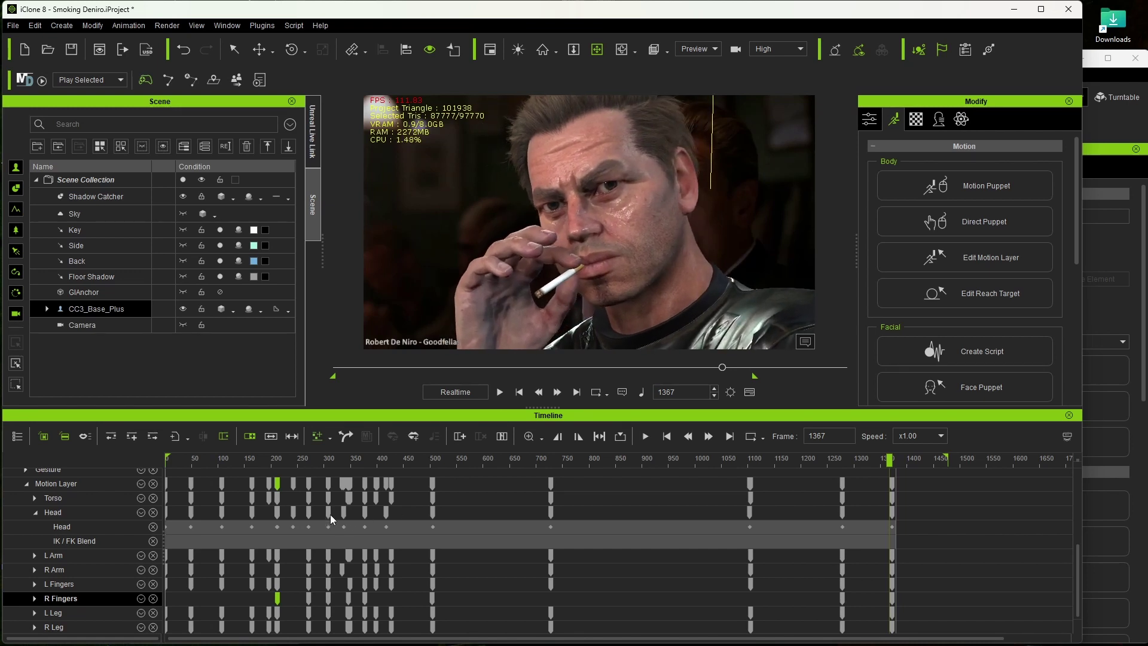
mouse_move(279, 462)
mouse_down()
mouse_move(138, 454)
mouse_move(628, 493)
mouse_move(297, 477)
mouse_move(353, 476)
mouse_move(329, 480)
mouse_up()
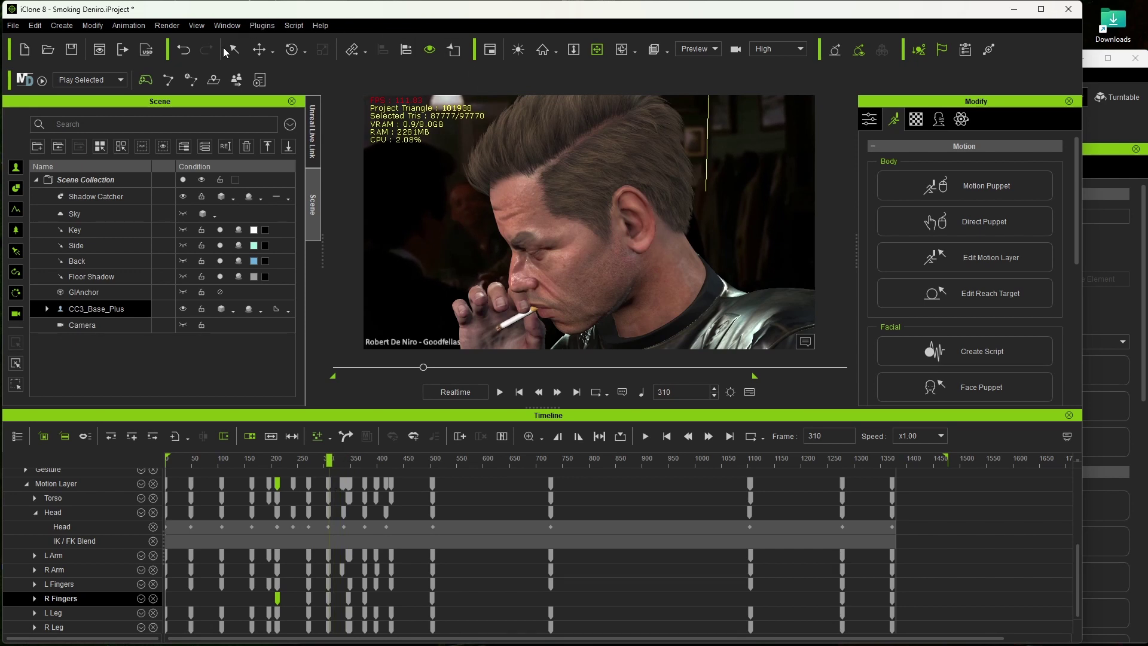
Step: Remove the Cigarette prop's object animation and scrub the timeline to check it
click(515, 323)
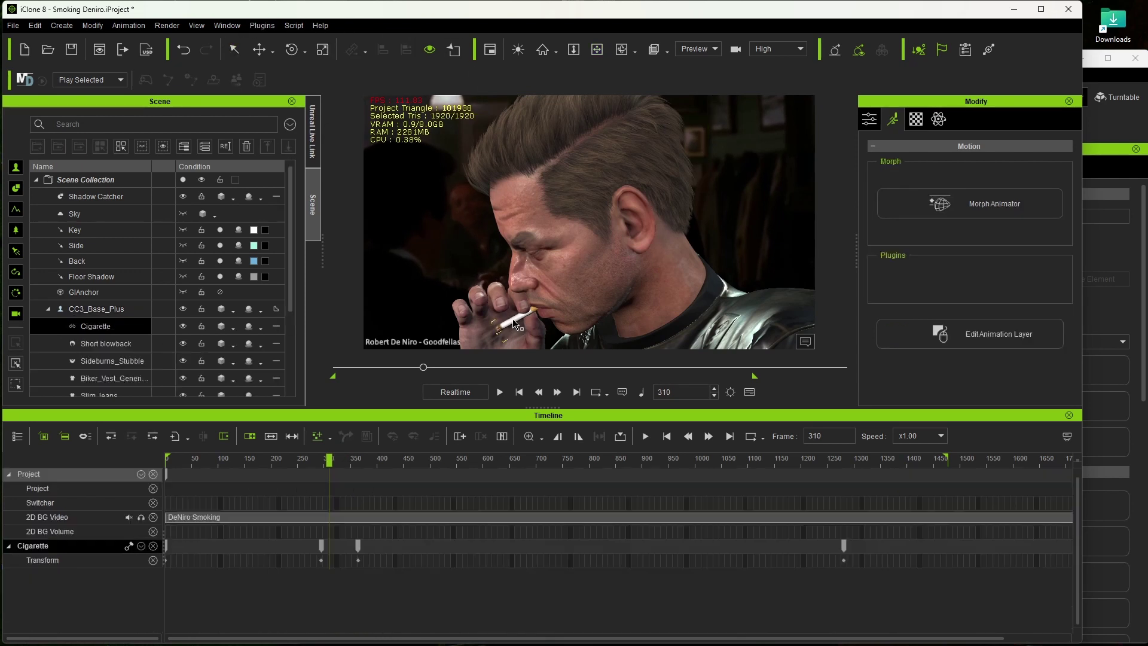
click(129, 26)
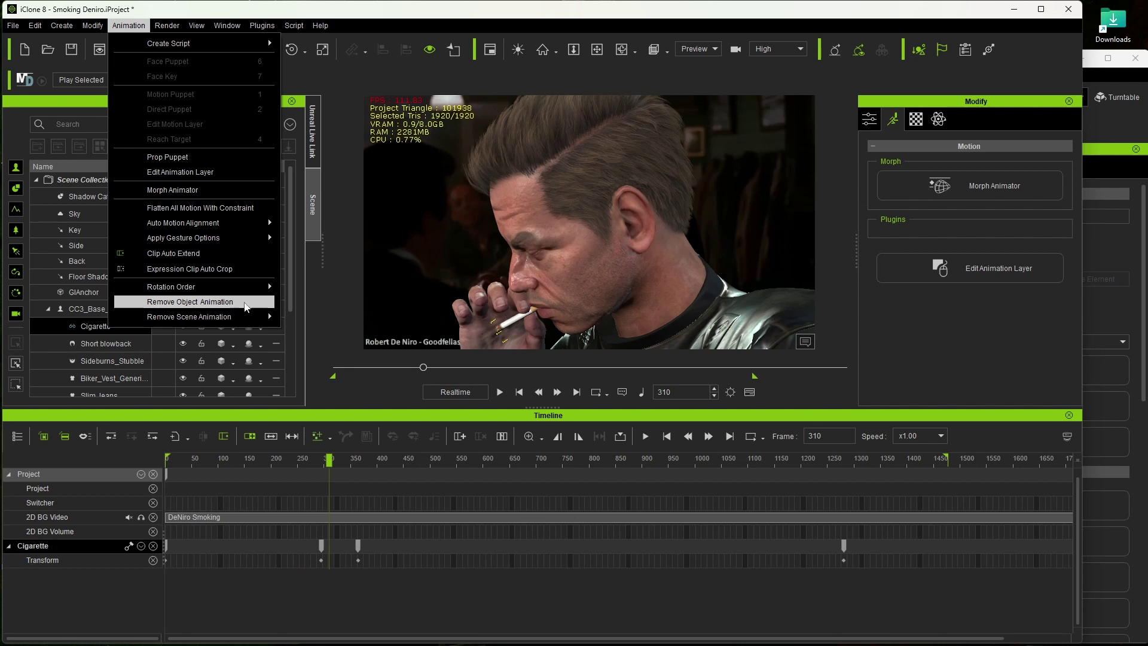
click(243, 302)
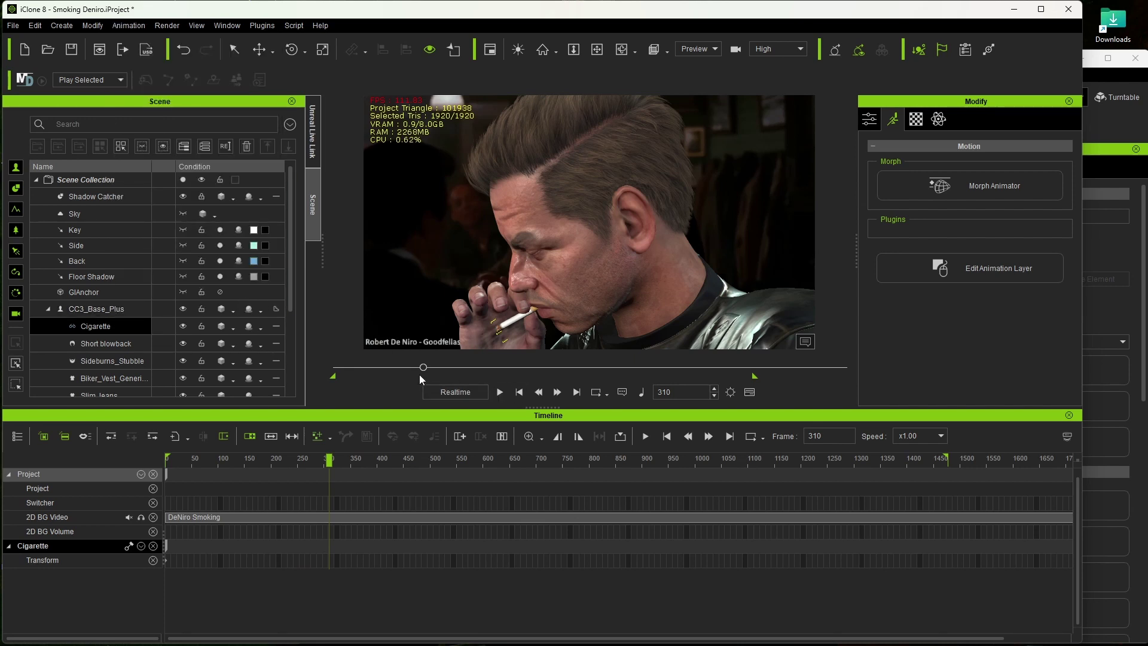
mouse_move(421, 370)
mouse_down()
mouse_move(350, 368)
mouse_move(723, 392)
mouse_move(367, 388)
mouse_move(729, 432)
mouse_move(658, 438)
mouse_move(698, 437)
mouse_move(675, 426)
mouse_move(697, 418)
mouse_move(680, 422)
mouse_up()
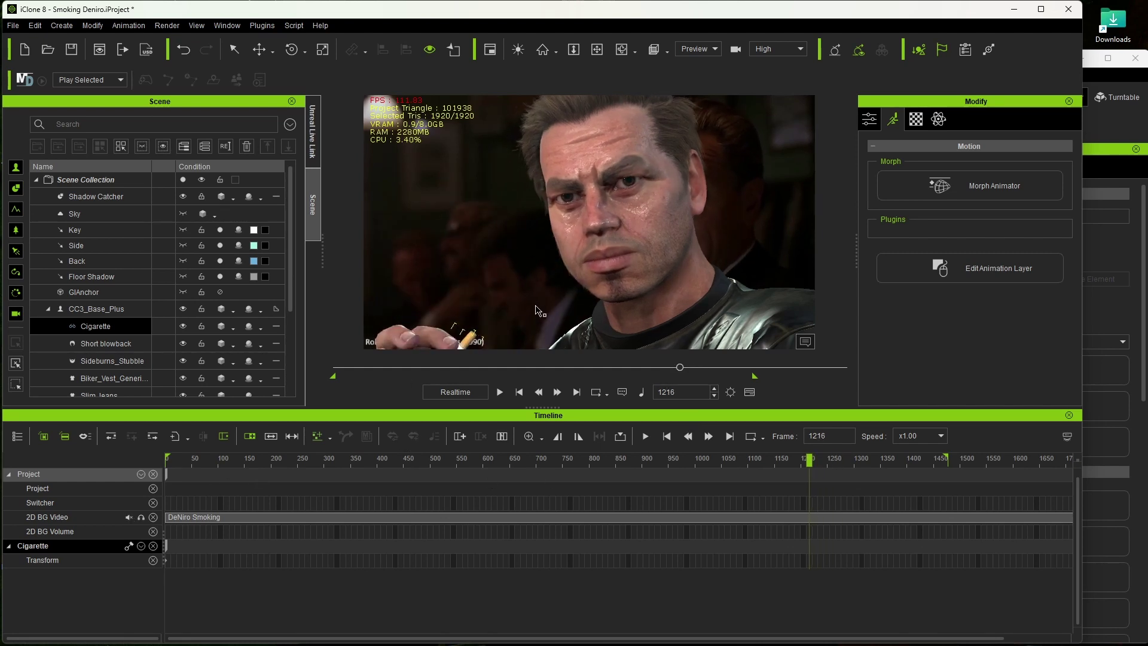
Step: Select CC3_Base_Plus, scrub to where the cigarette reaches his lips, and frame face and cigarette
click(583, 258)
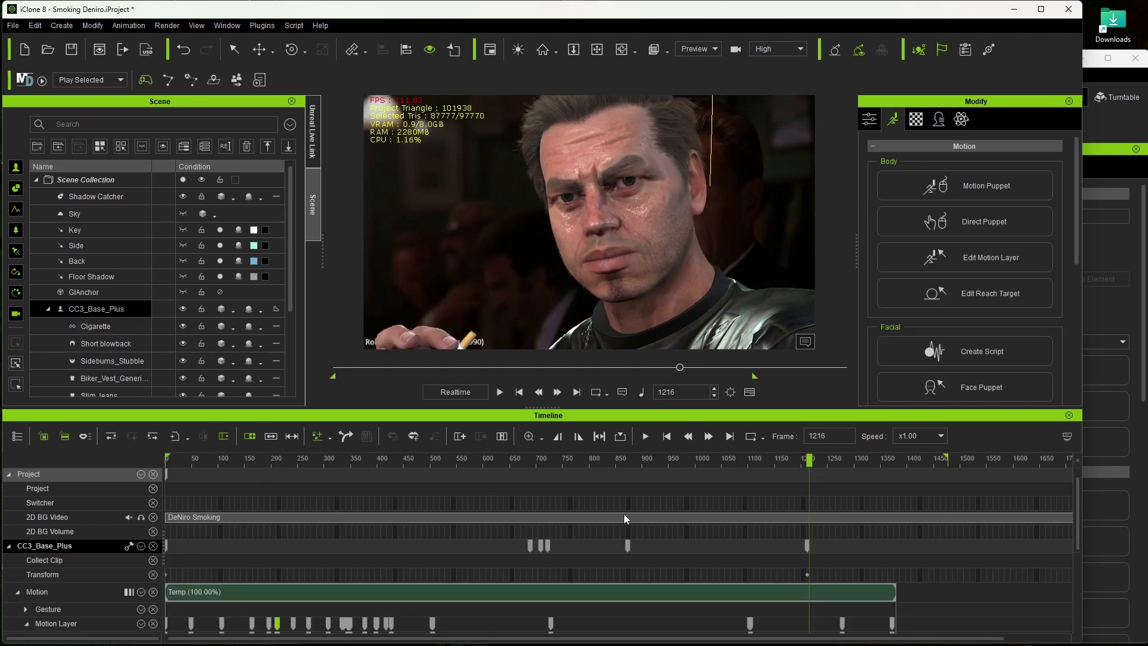
scroll(624, 517, down, 2)
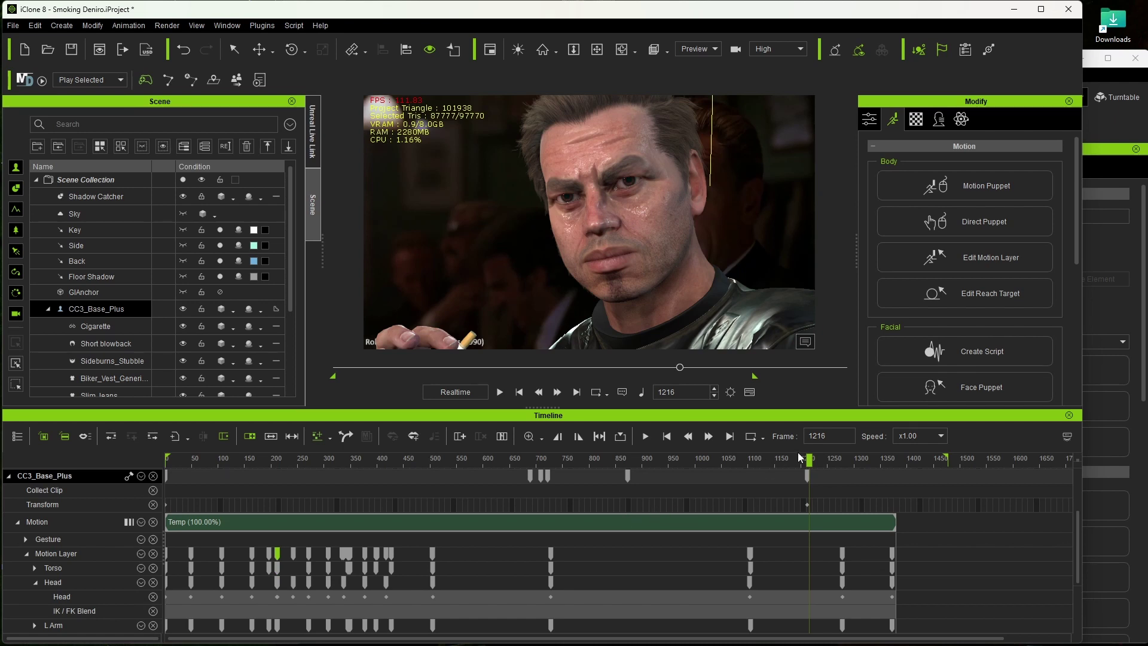
mouse_move(801, 461)
mouse_down()
mouse_move(737, 465)
mouse_move(837, 471)
mouse_move(824, 472)
mouse_up()
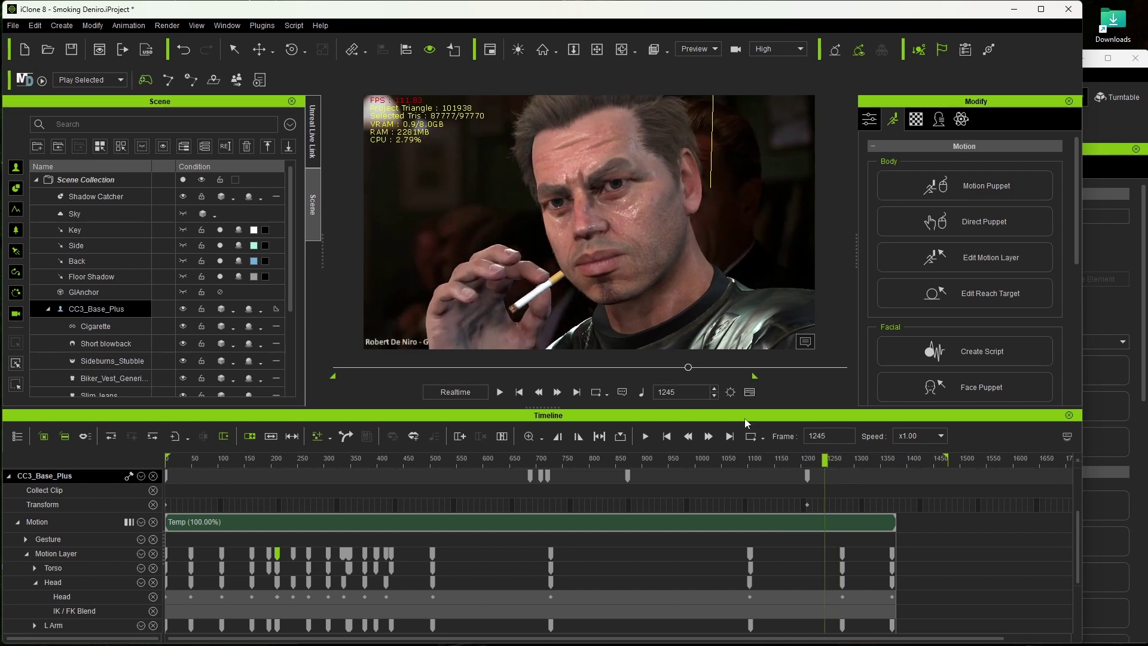
scroll(643, 346, up, 5)
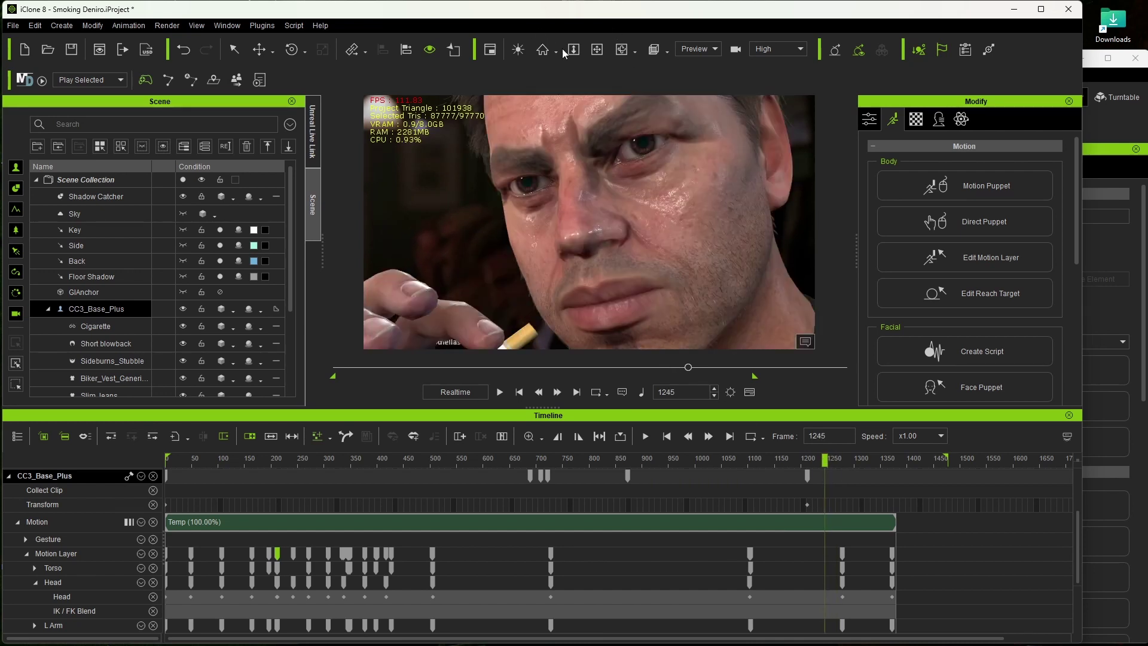
drag(611, 236, 615, 205)
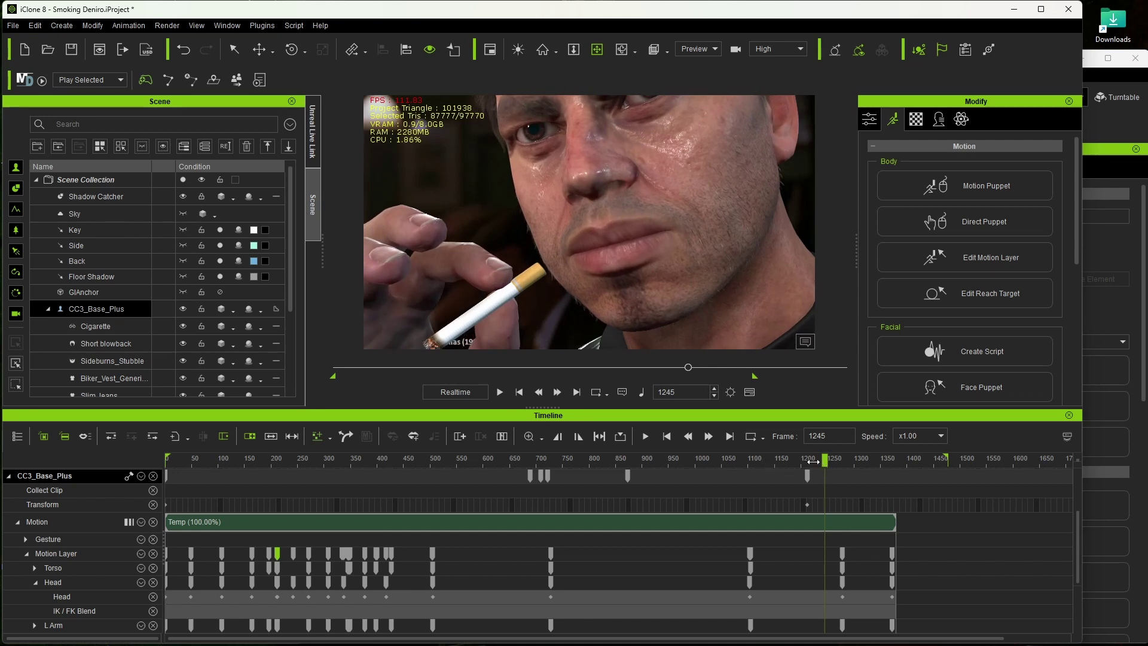
mouse_move(813, 461)
mouse_down()
mouse_move(845, 457)
mouse_move(821, 459)
mouse_up()
Step: On the Mouth muscles, pull the lips up, then close the mouth at frame 1120 to hide the teeth
scroll(983, 282, down, 3)
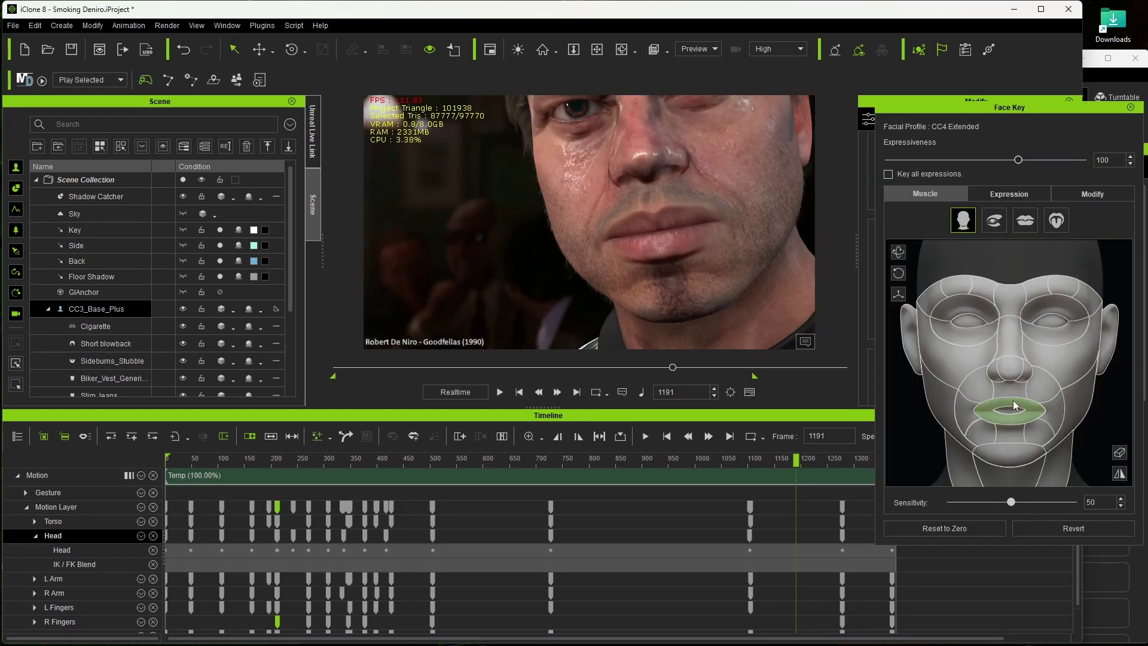
click(1024, 220)
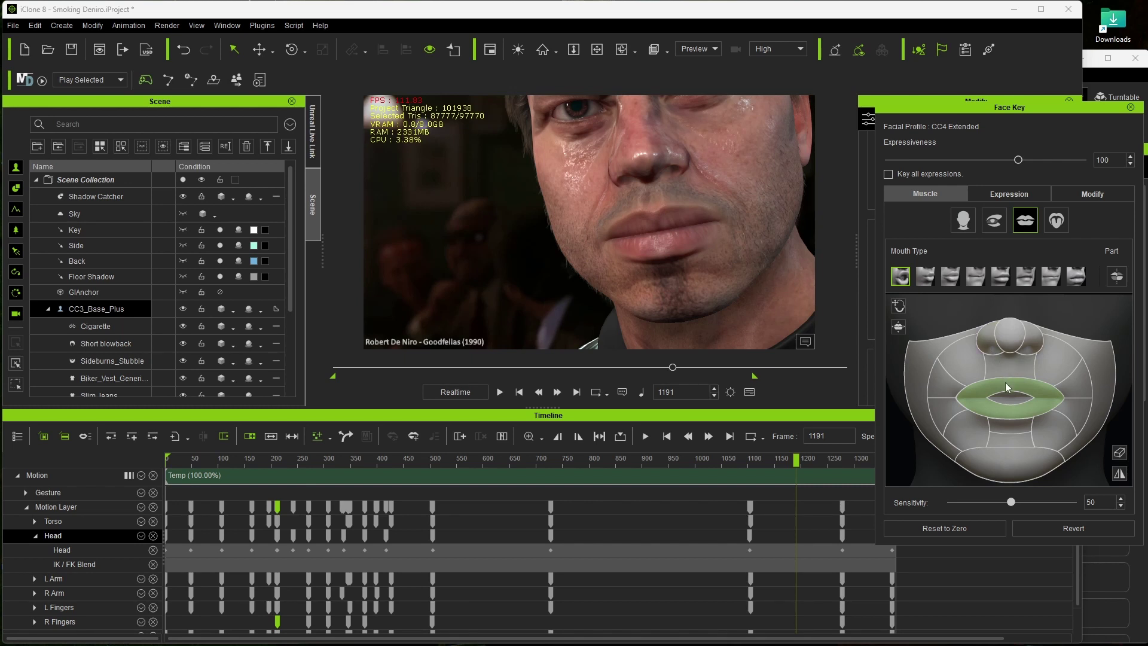
drag(1006, 386, 1007, 351)
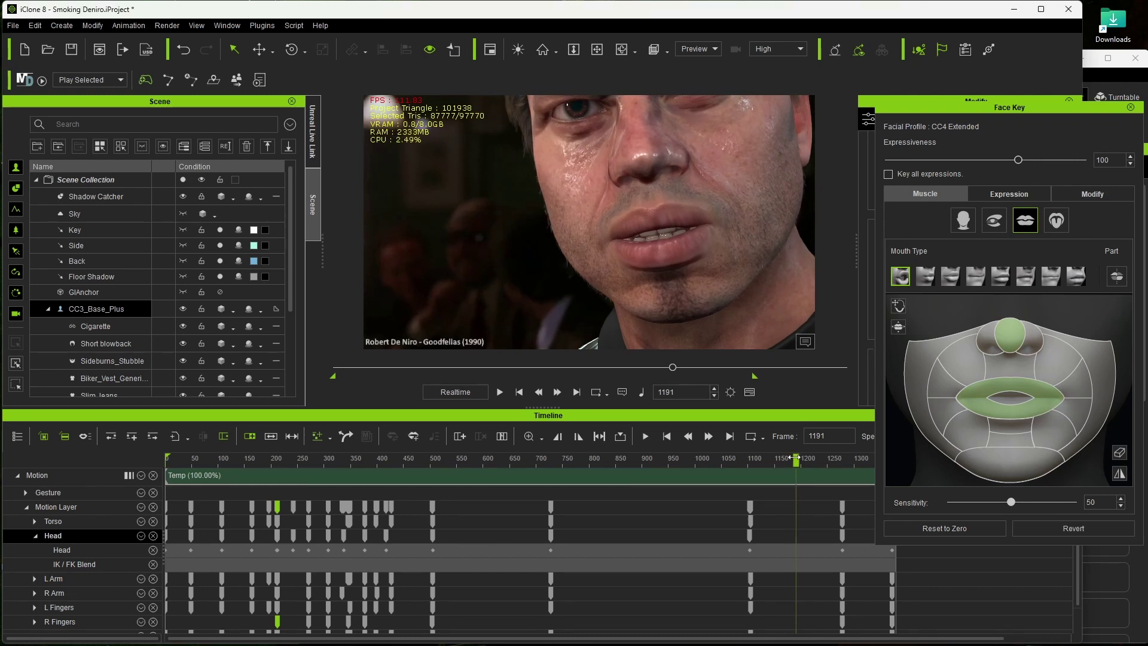
mouse_move(796, 459)
mouse_down()
mouse_move(749, 460)
mouse_move(767, 460)
mouse_up()
drag(1012, 389, 1011, 417)
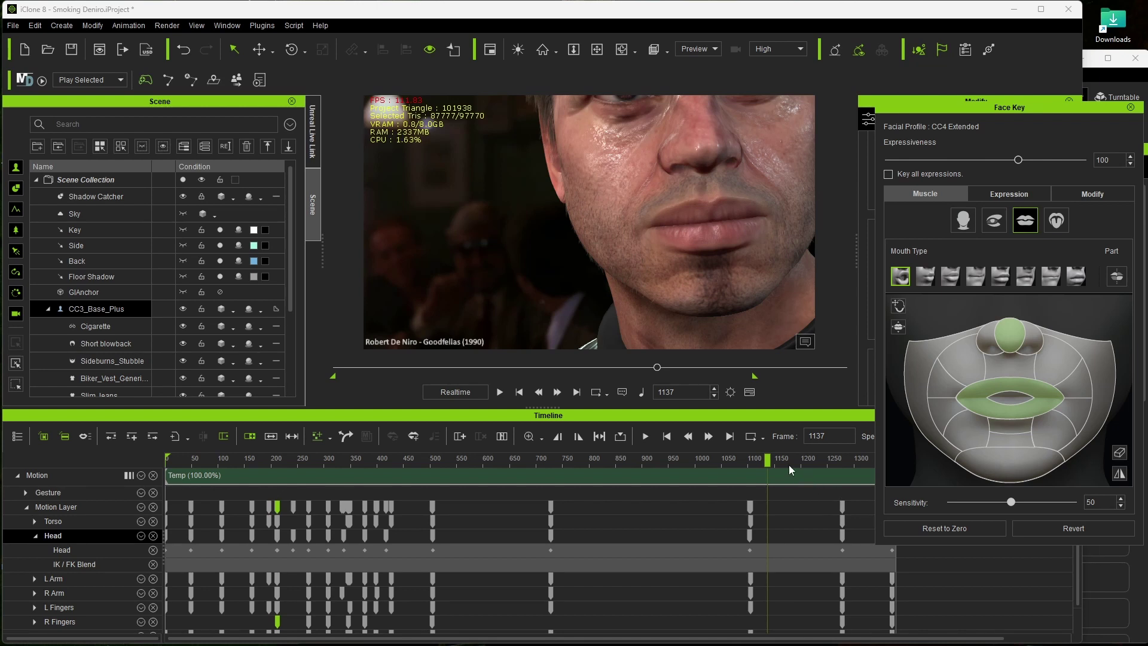
Step: Undo a mouth tweak, then press the lips down around the cigarette at frame 1358
drag(768, 459, 839, 458)
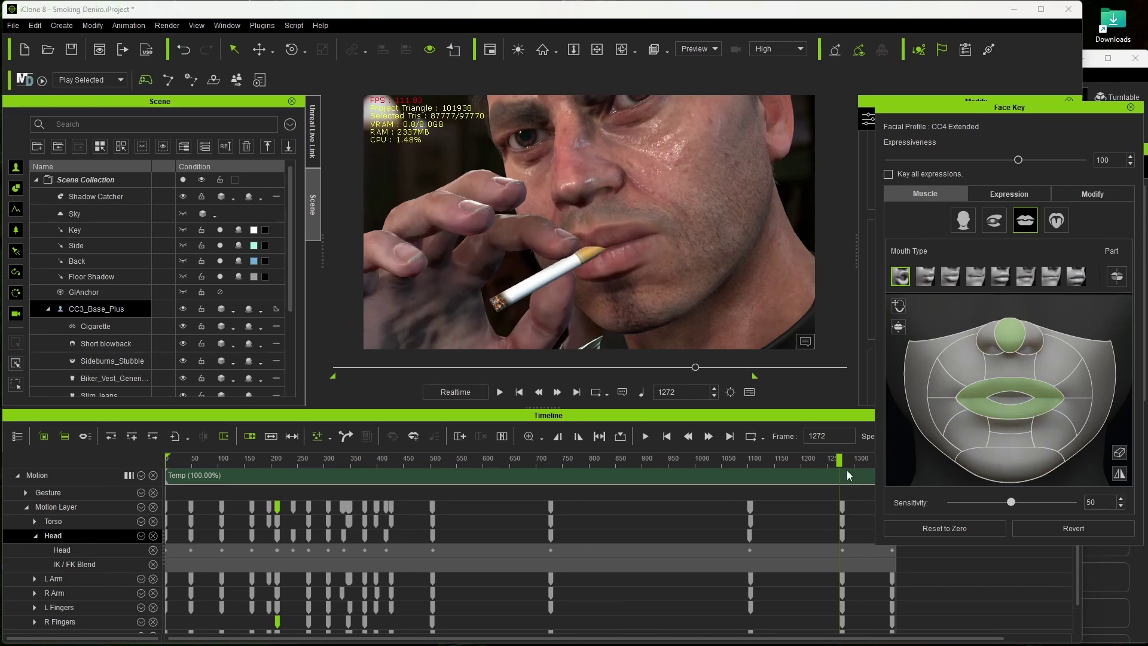
drag(838, 460, 818, 459)
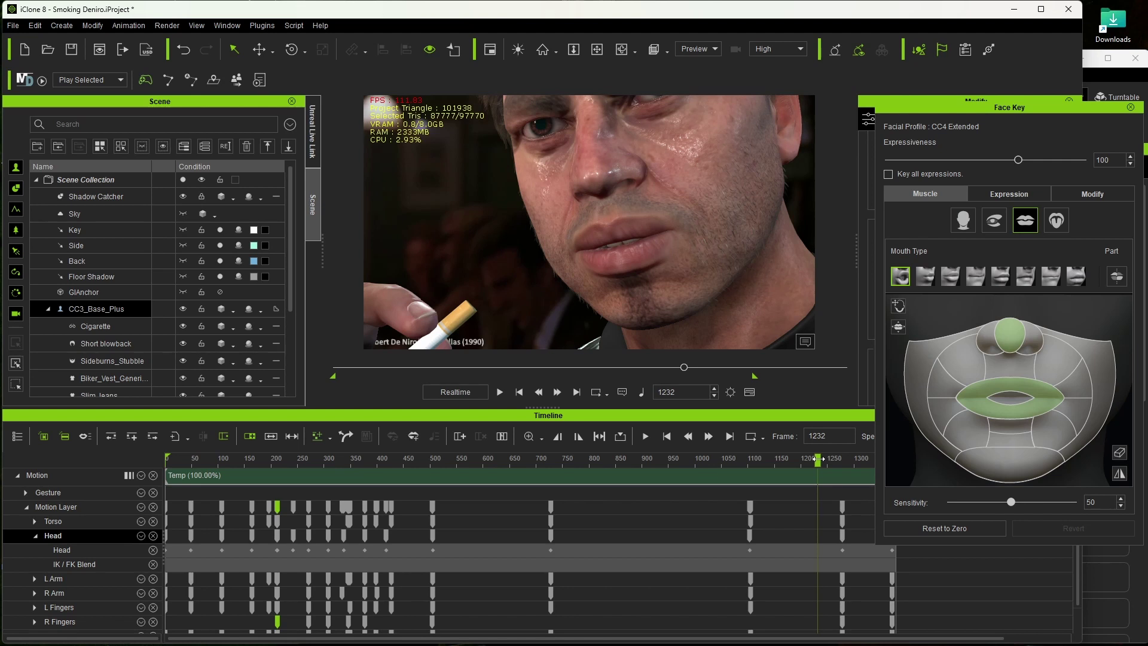
key(ctrl+z)
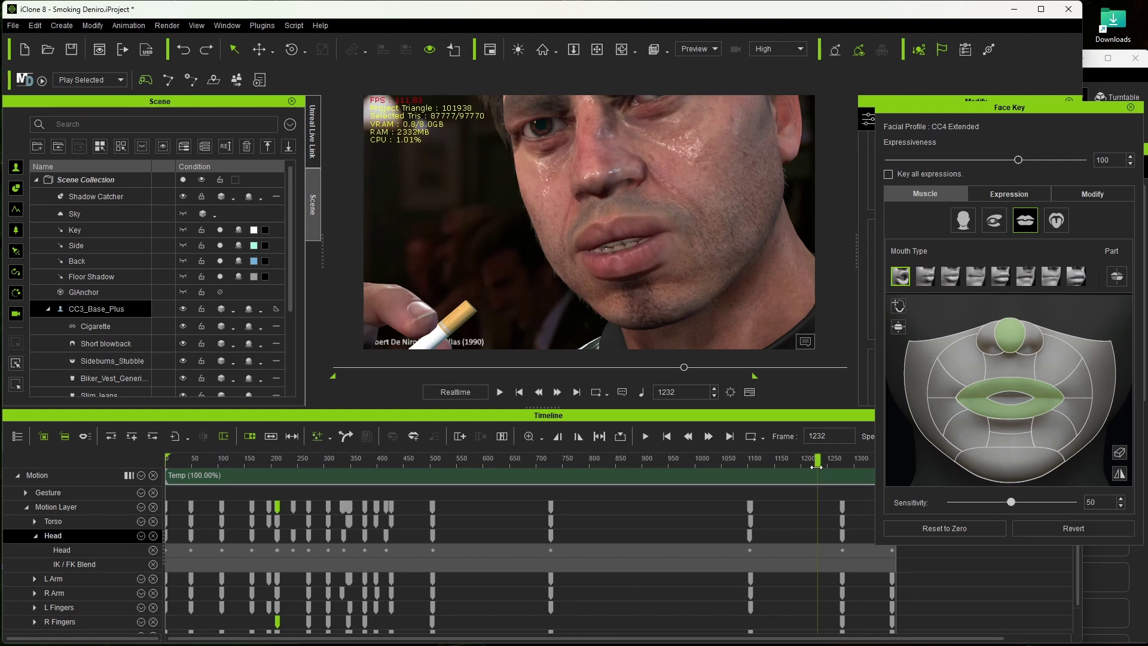
drag(819, 460, 869, 461)
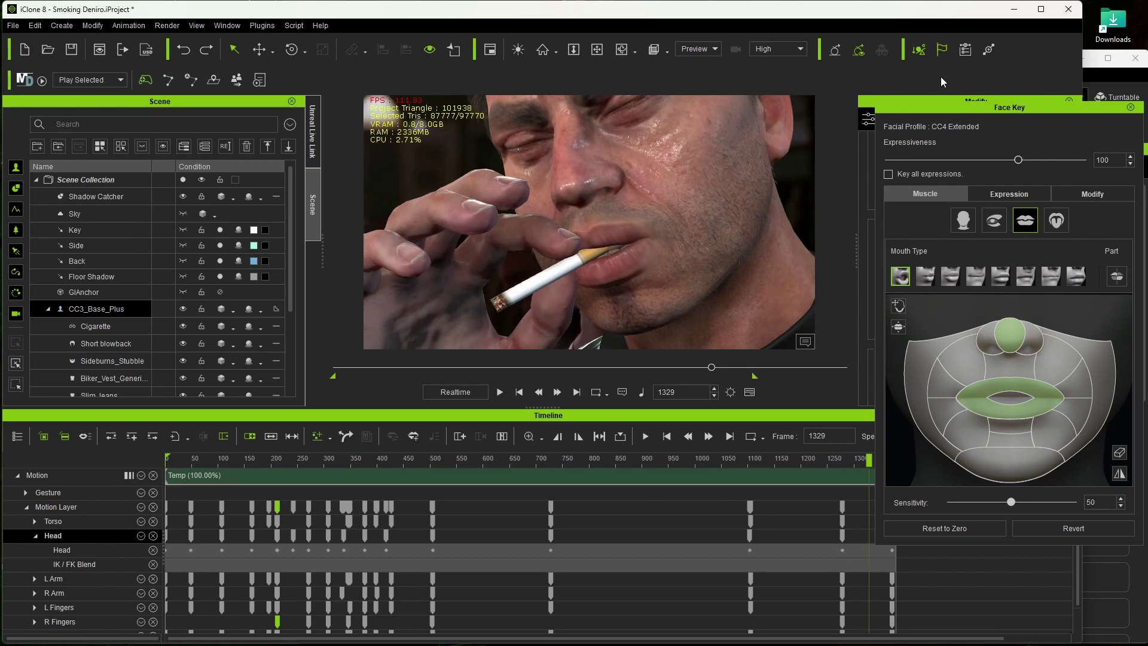
click(874, 108)
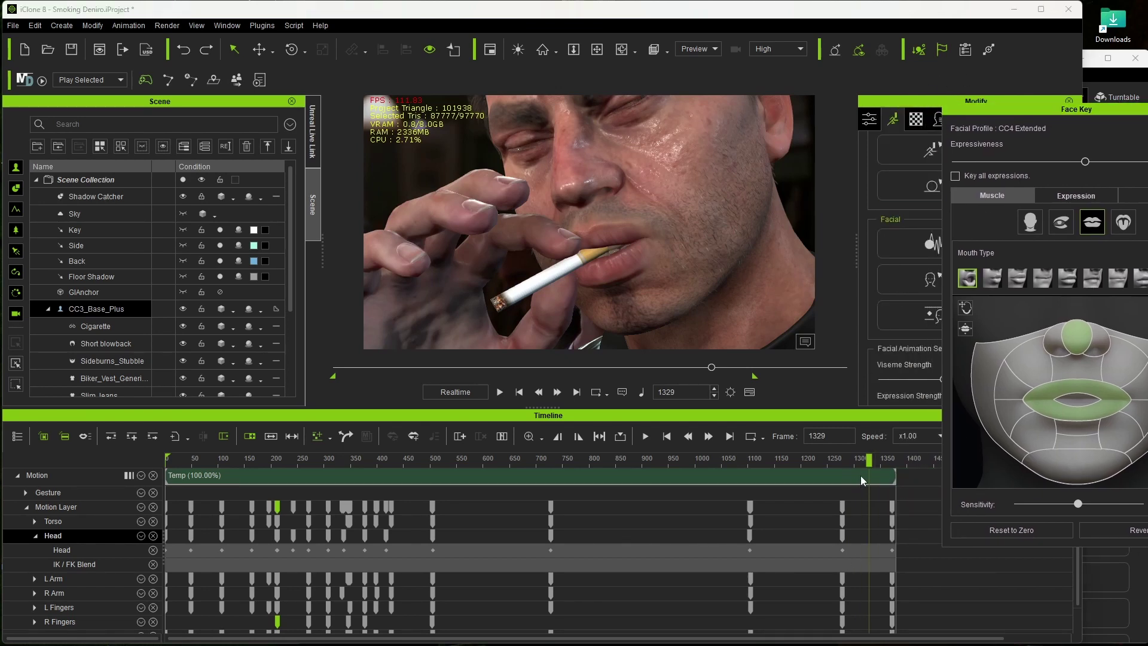
drag(869, 461, 889, 460)
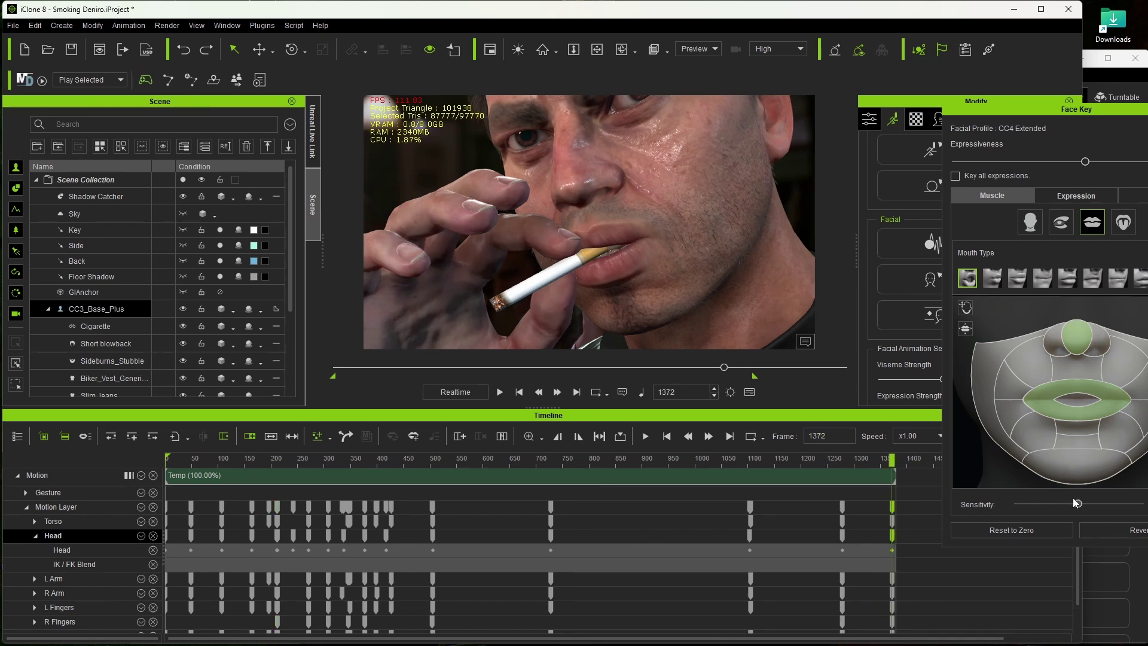
drag(1064, 404, 1065, 424)
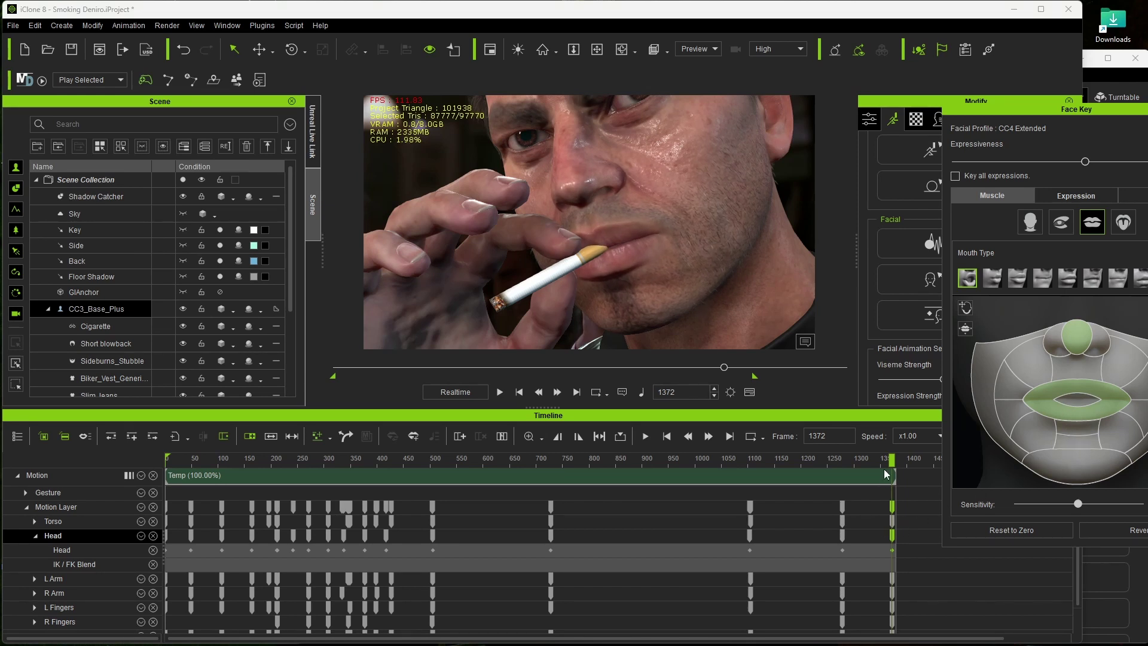
Step: Review the new face keys near frame 1278 by scrubbing and playing frames 1246–1338
mouse_move(890, 461)
mouse_down()
mouse_move(765, 464)
mouse_move(853, 459)
mouse_move(834, 464)
mouse_up()
click(842, 535)
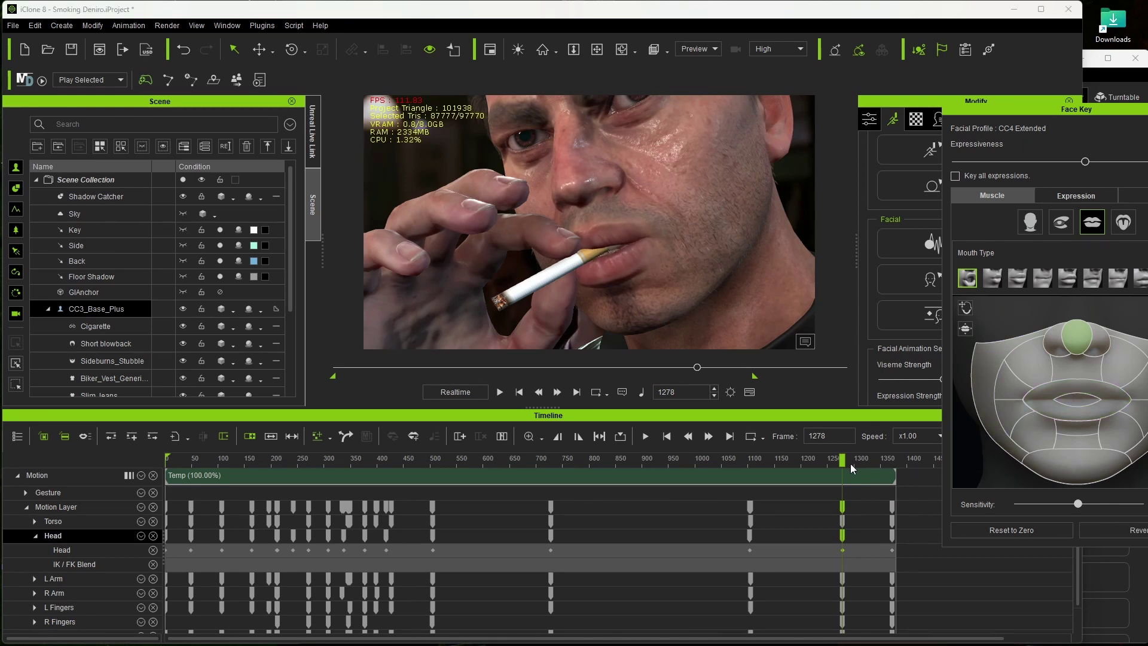
drag(842, 460, 876, 462)
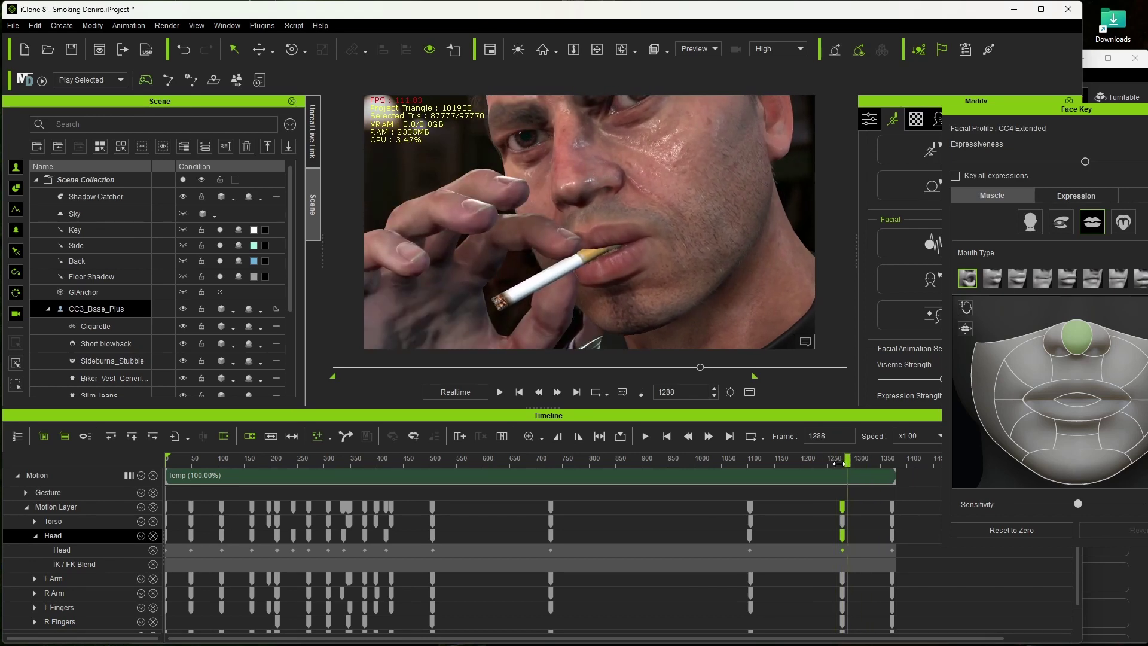
drag(876, 462, 757, 466)
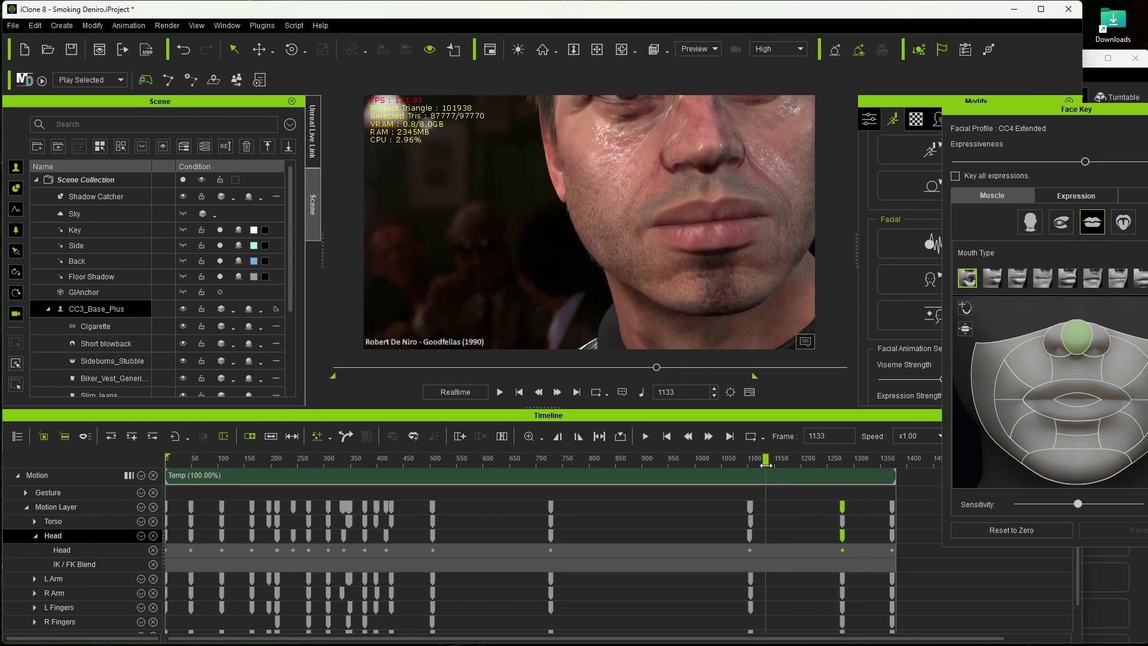
key(space)
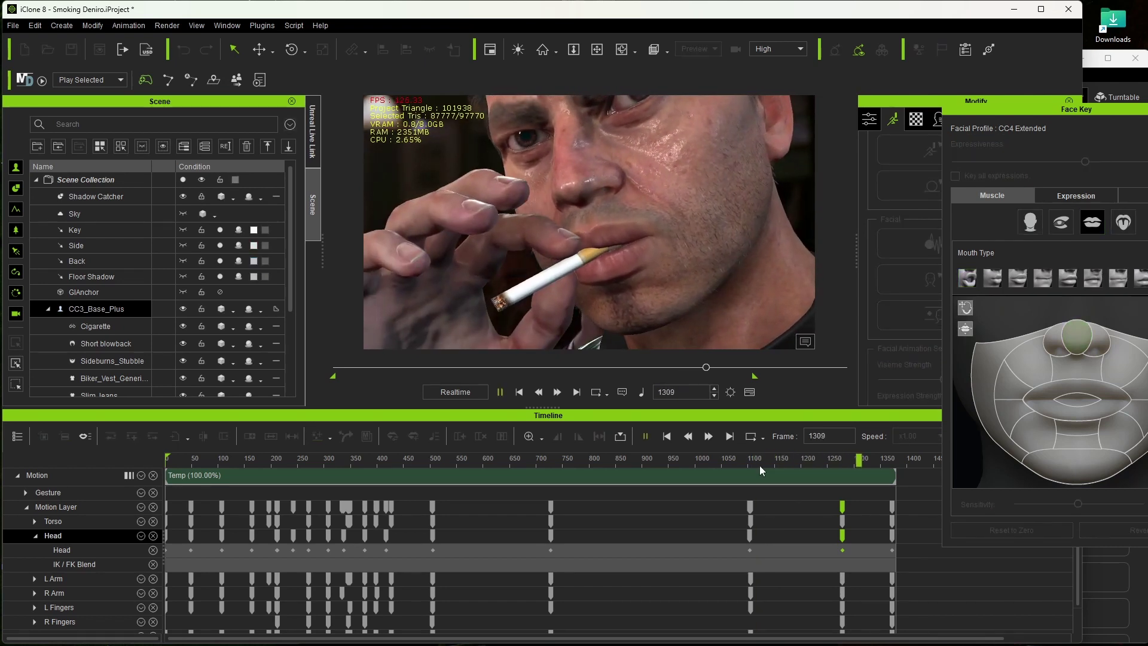
key(space)
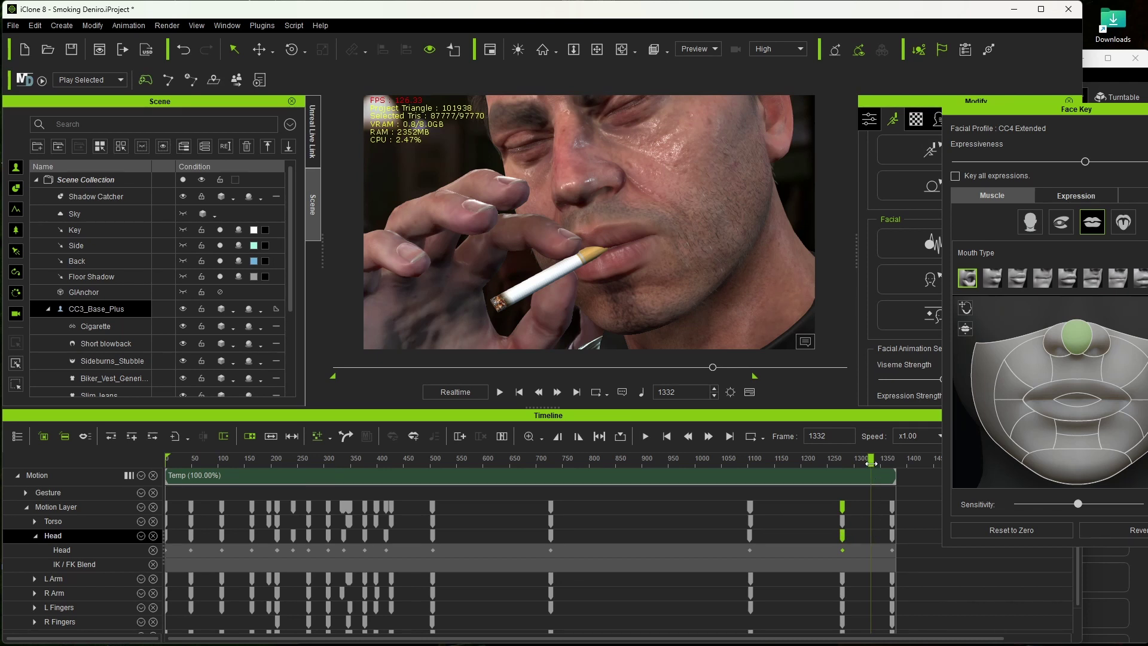
drag(871, 464, 864, 465)
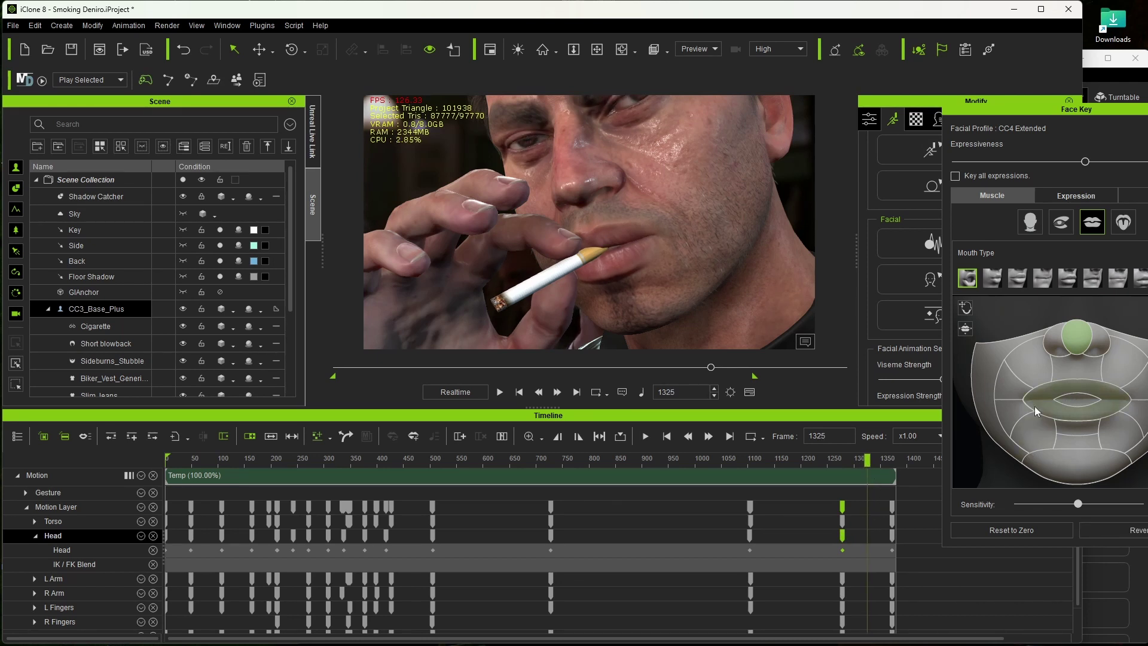
click(865, 460)
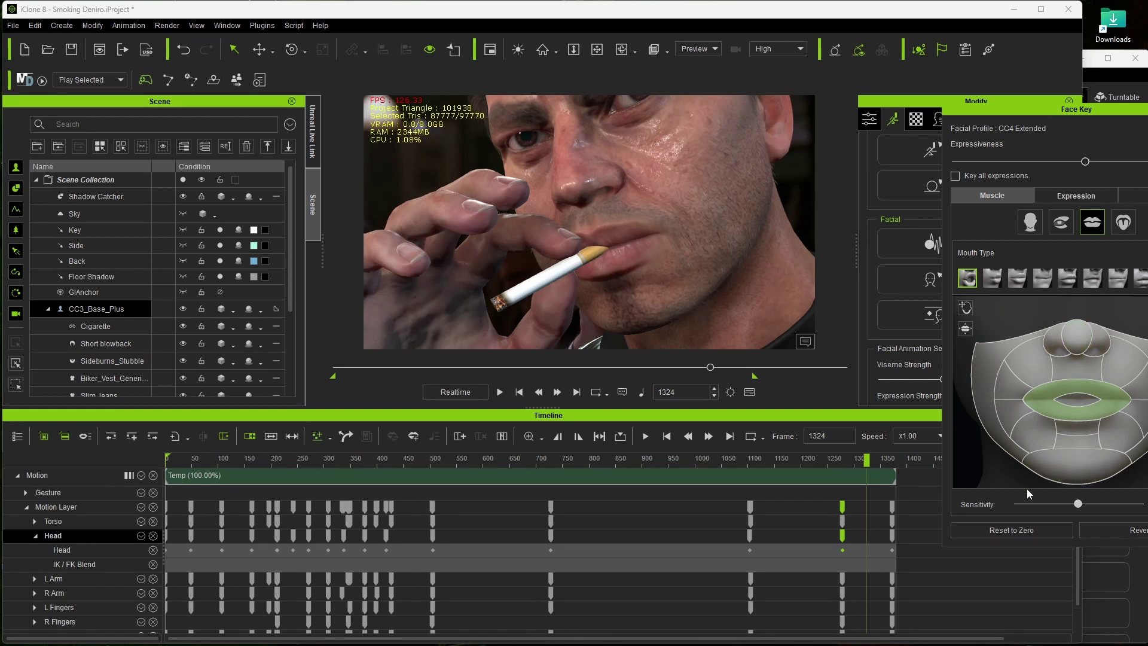
drag(854, 460, 870, 465)
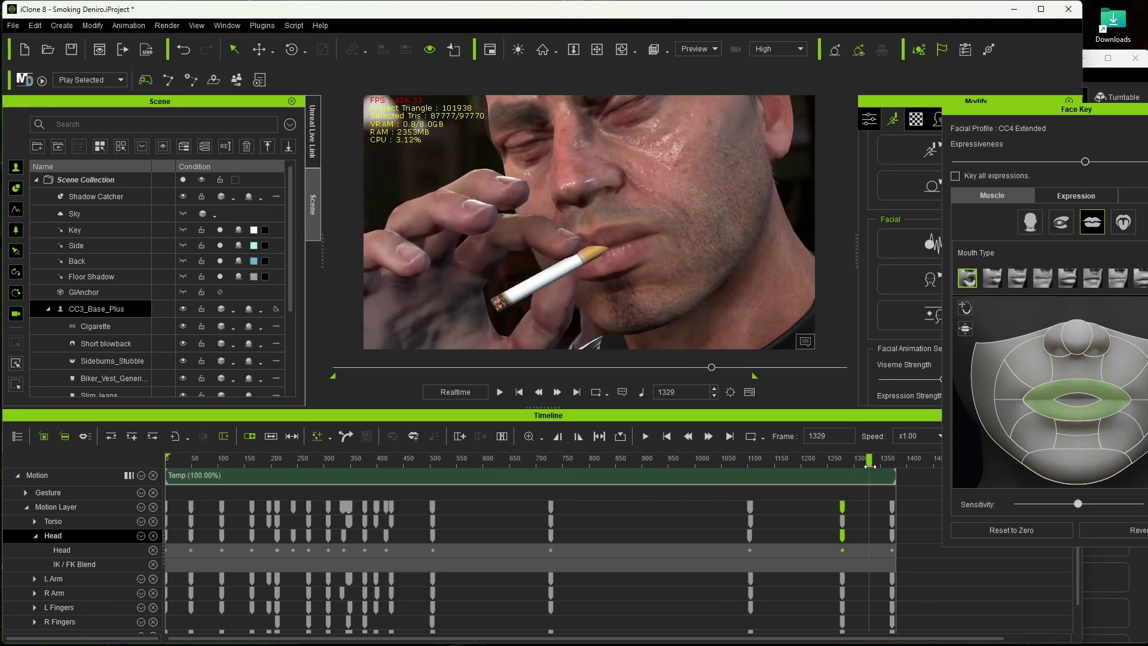
key(space)
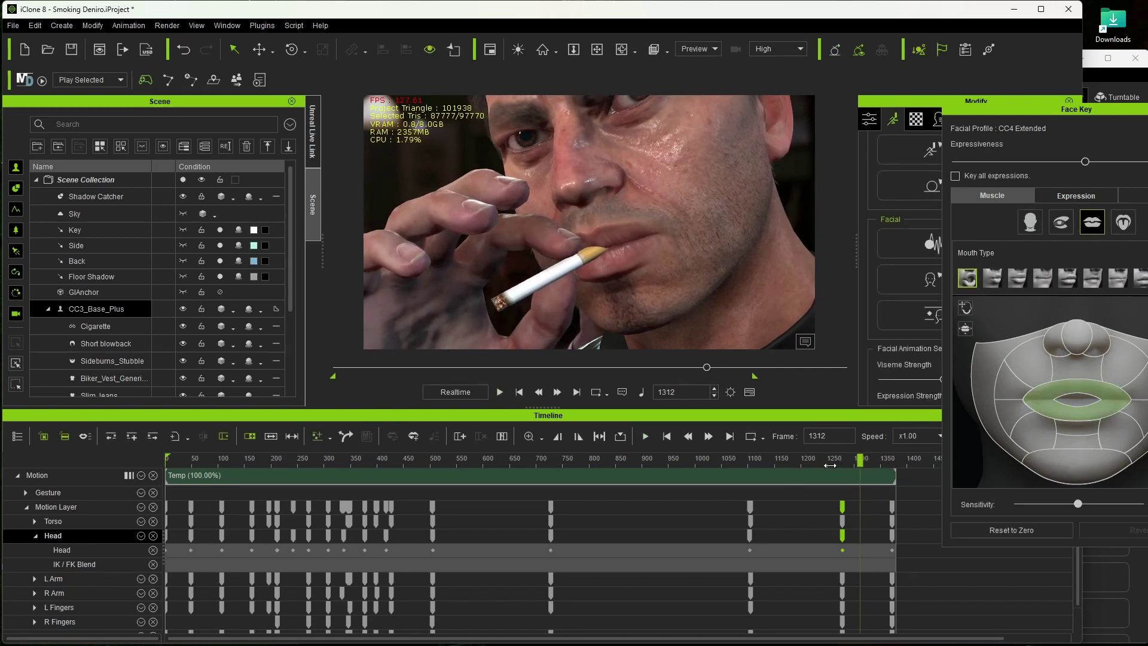
click(790, 460)
key(space)
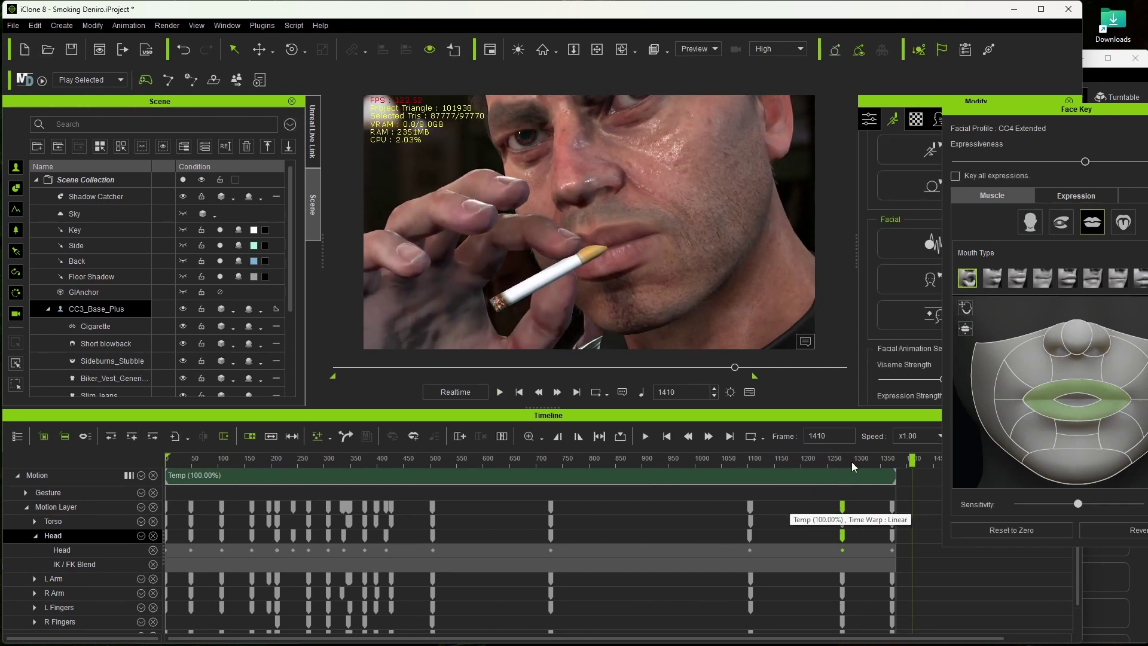
mouse_move(809, 464)
mouse_down()
mouse_move(785, 465)
mouse_move(862, 467)
mouse_up()
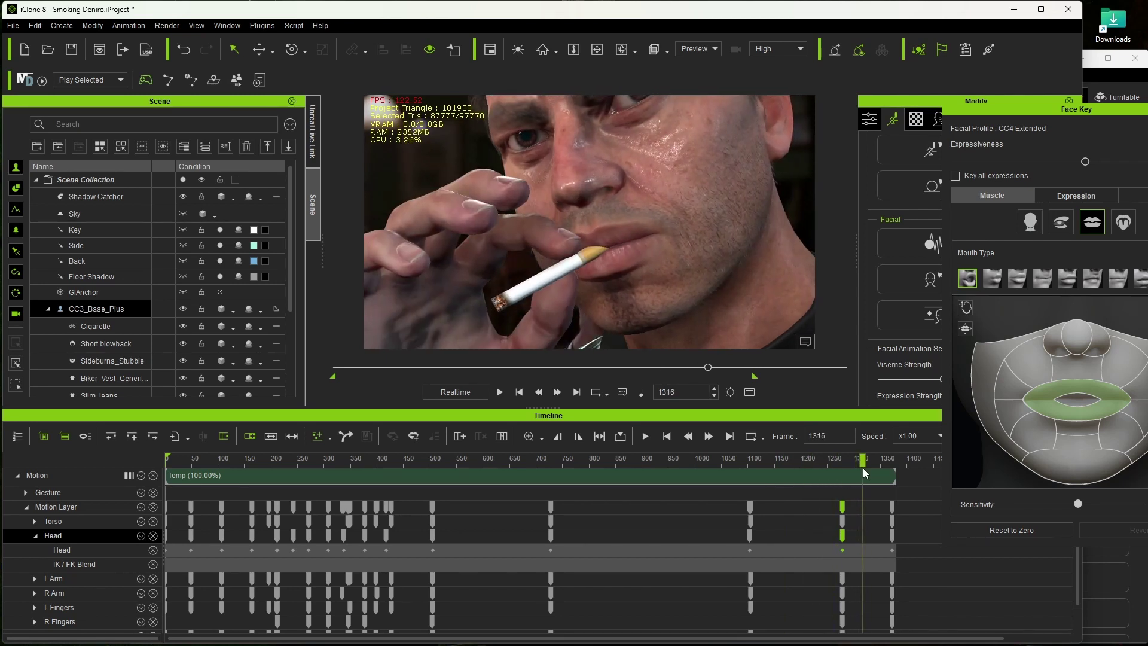
key(ctrl+z)
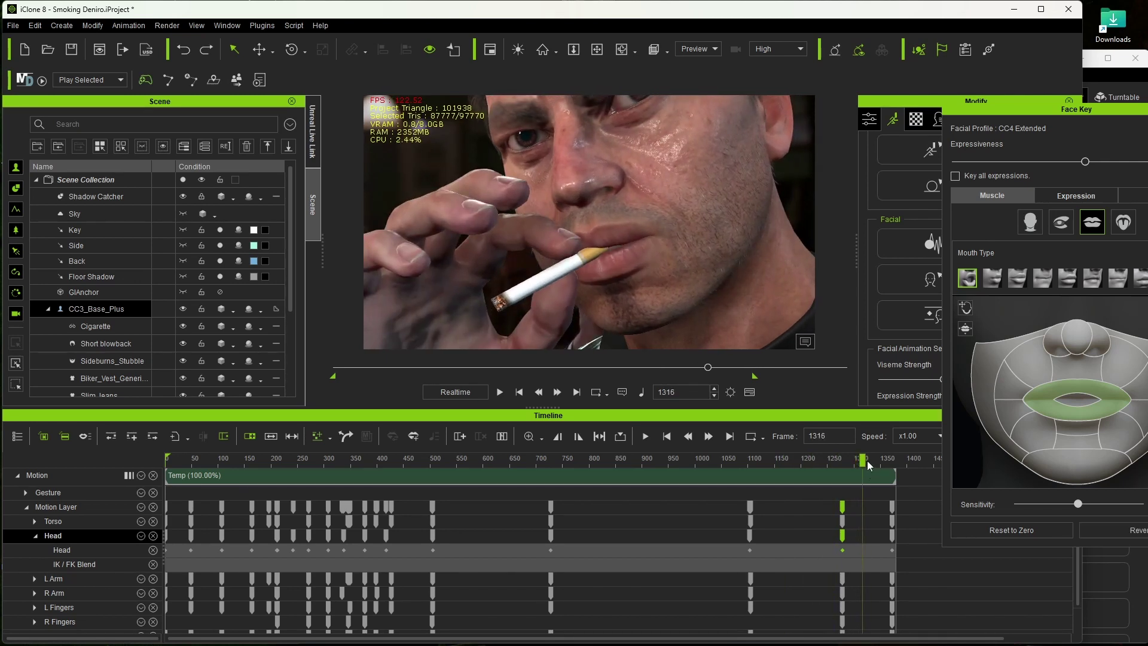
drag(848, 459, 869, 463)
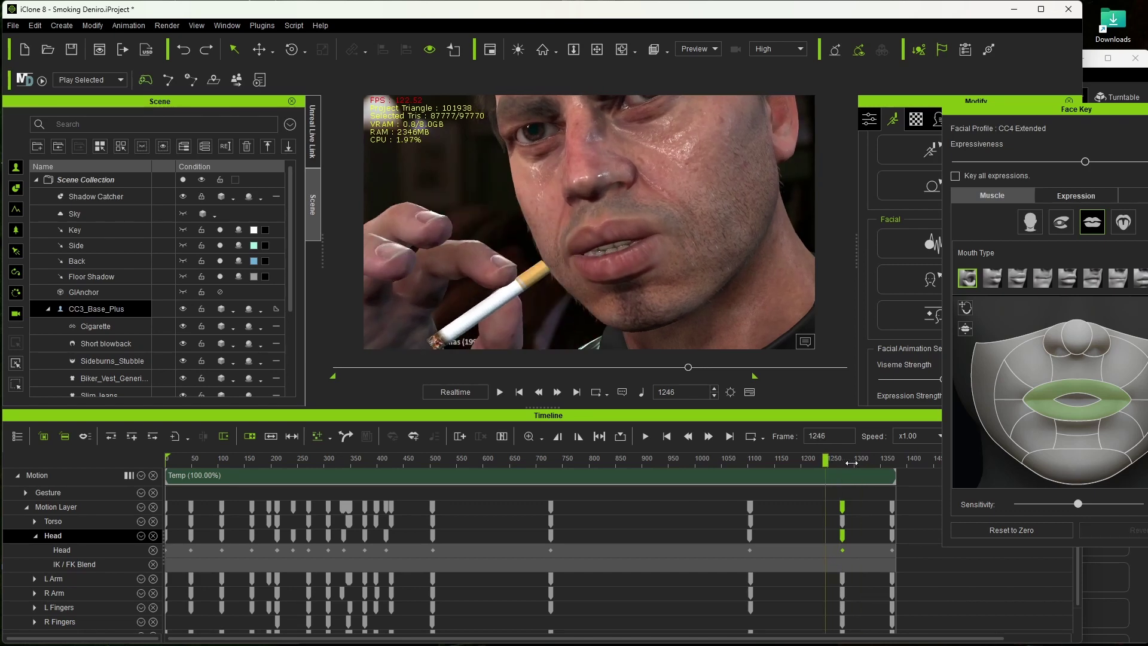
key(space)
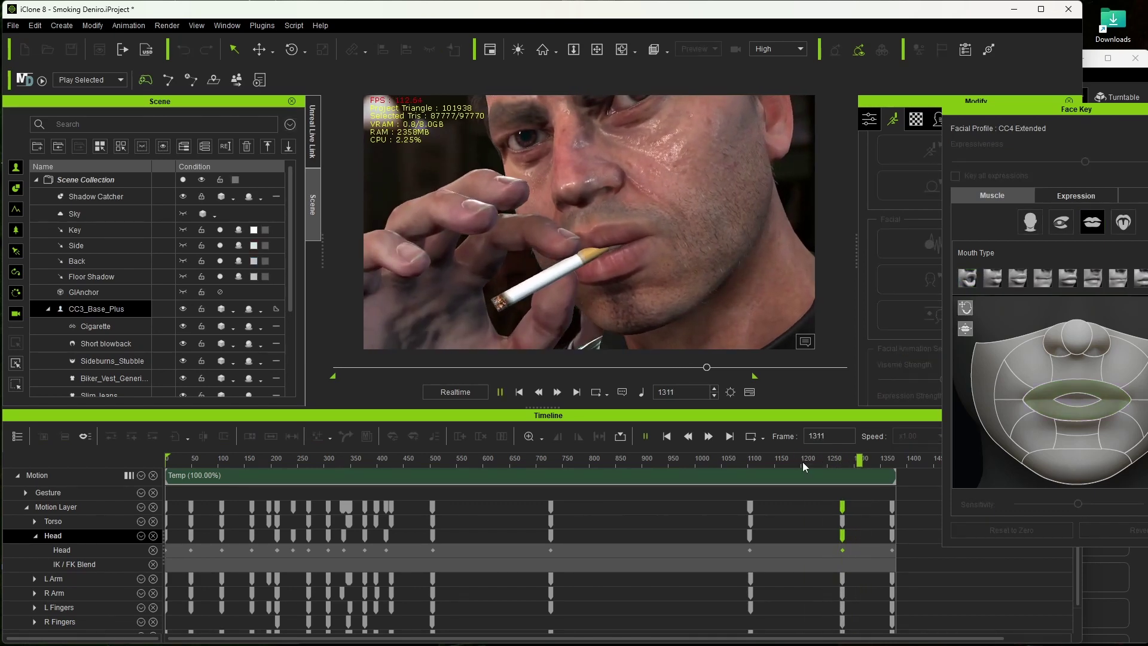
key(space)
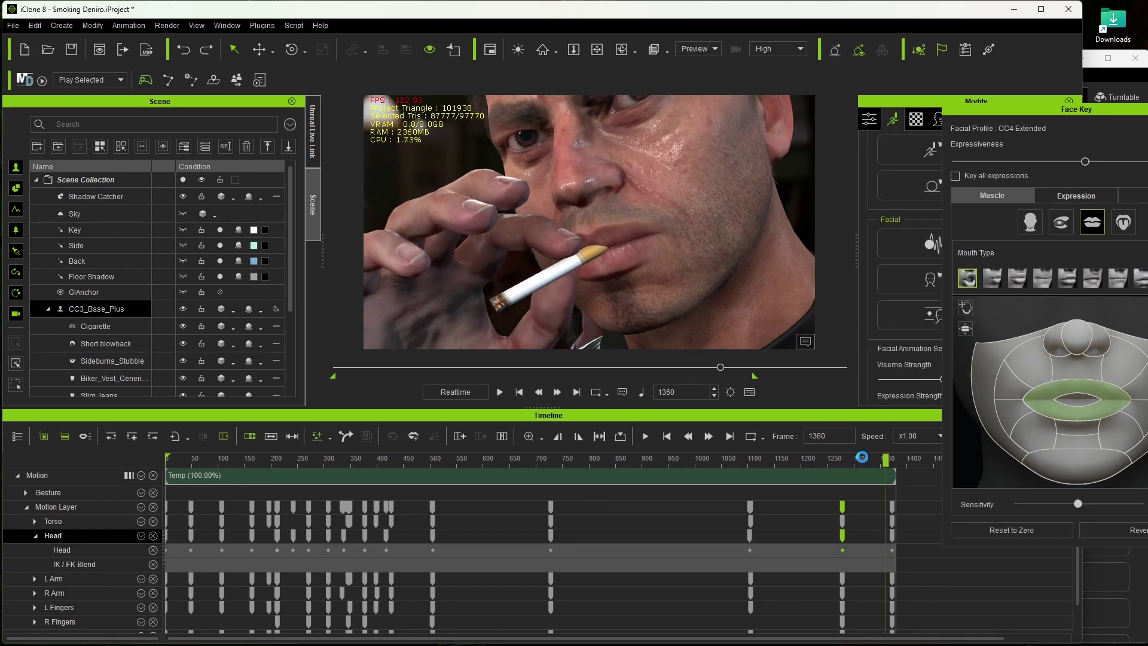
drag(863, 457, 838, 461)
key(space)
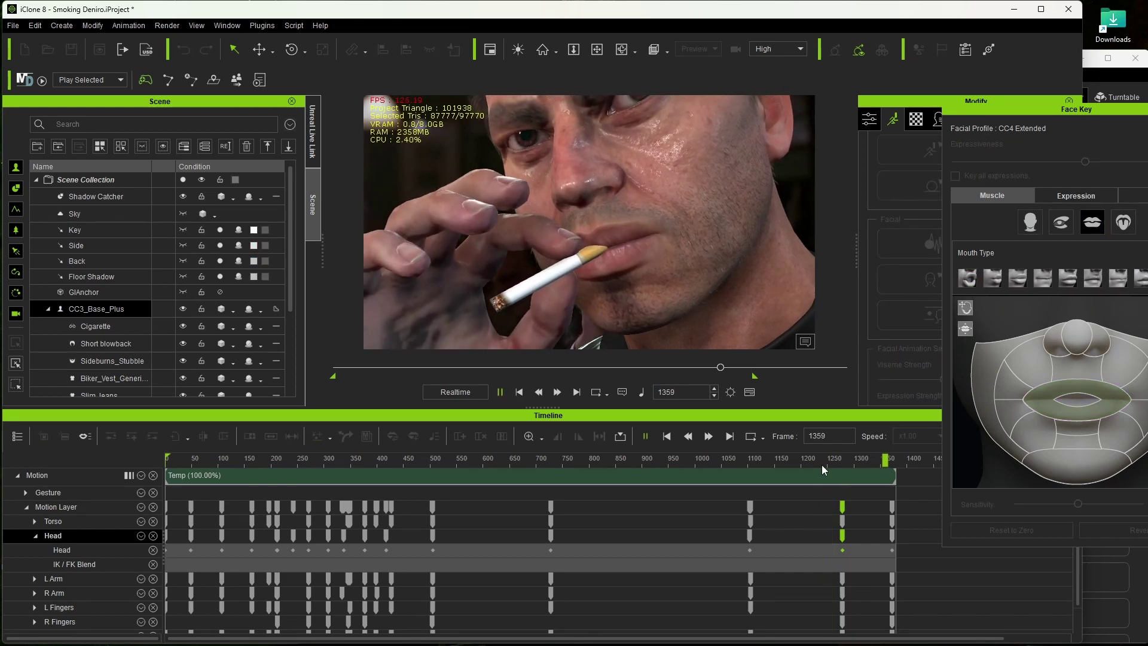
click(820, 465)
click(741, 464)
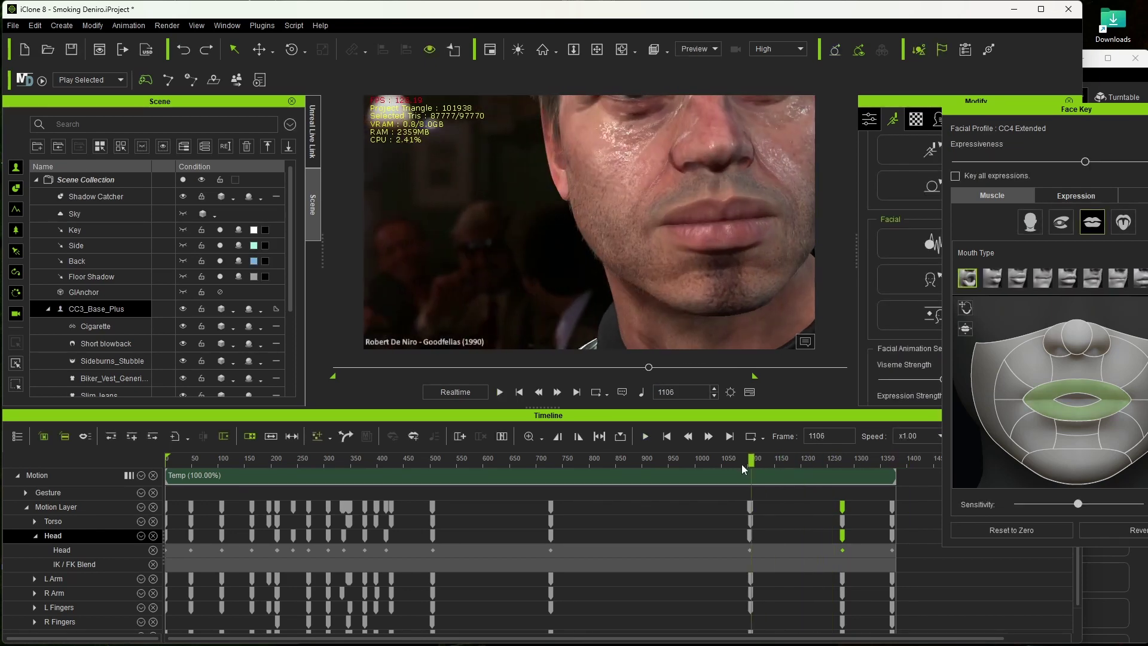
key(space)
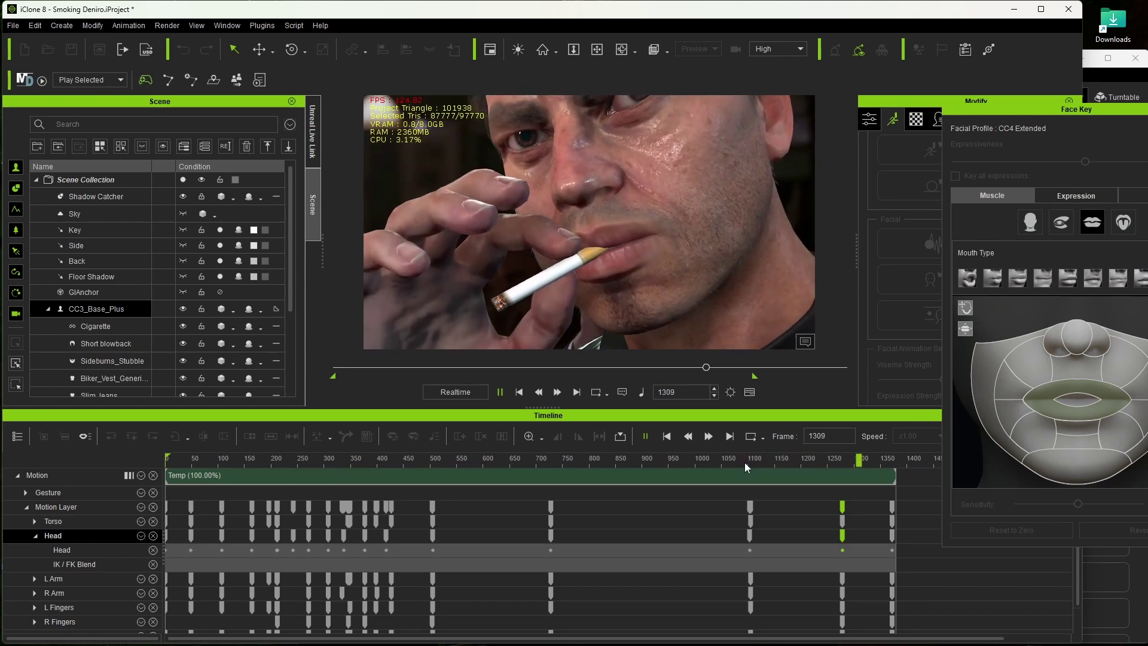
click(744, 461)
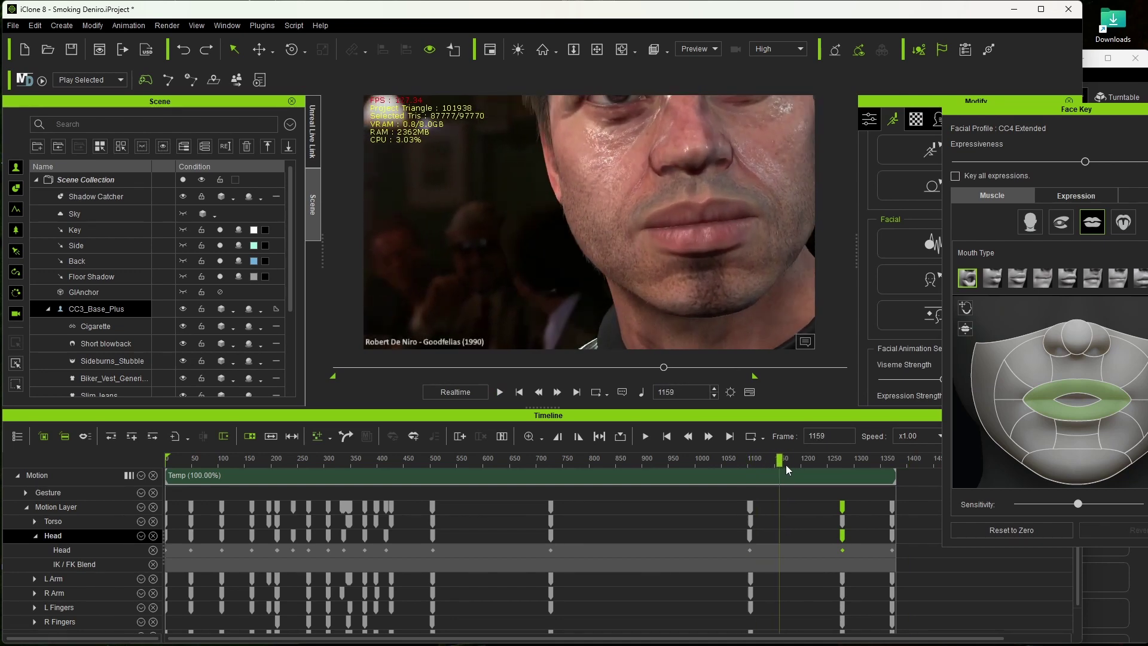
drag(750, 469, 796, 465)
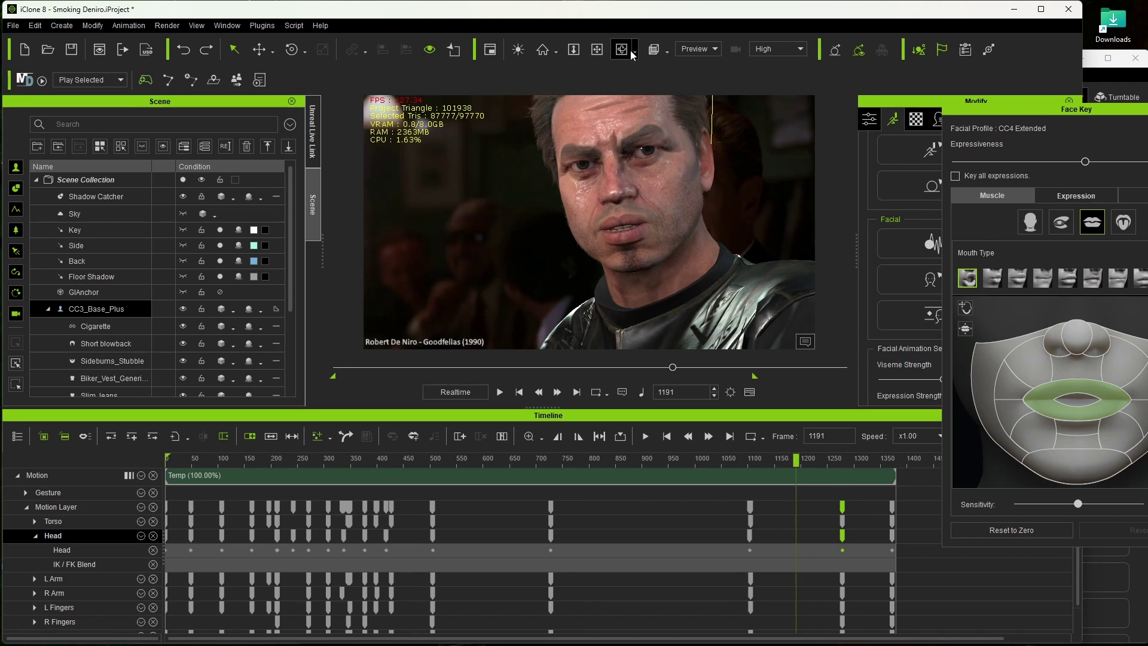
Step: Orbit around the face and scrub back to frame 1106 to inspect the profile
mouse_move(722, 220)
mouse_down()
mouse_move(548, 260)
mouse_move(509, 256)
mouse_up()
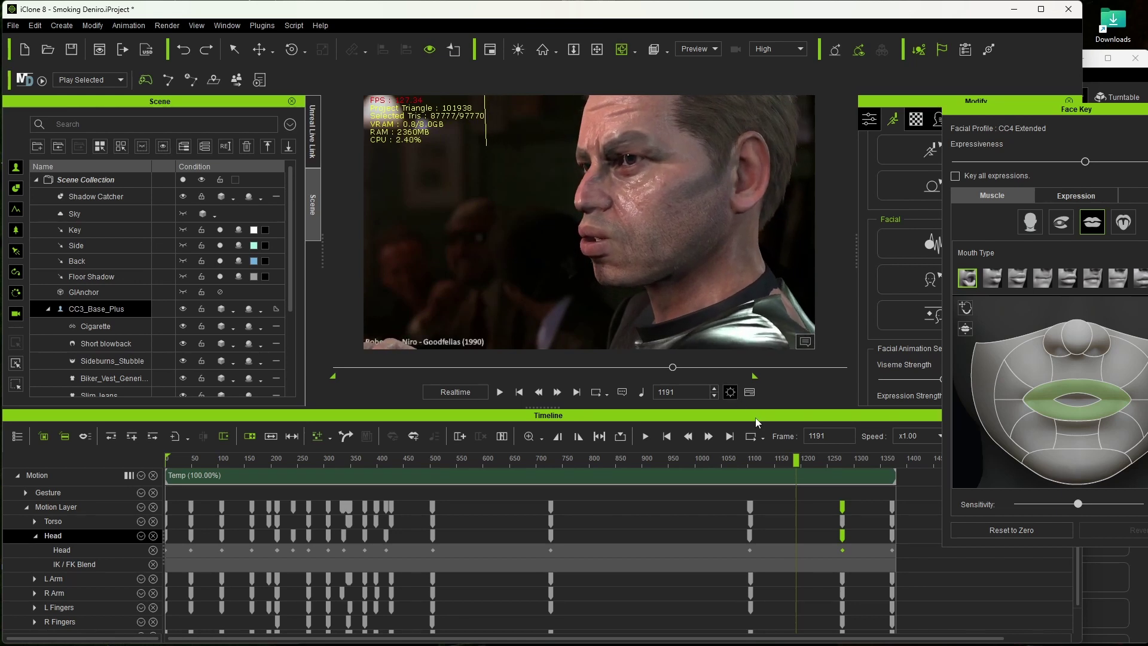
drag(759, 459, 865, 475)
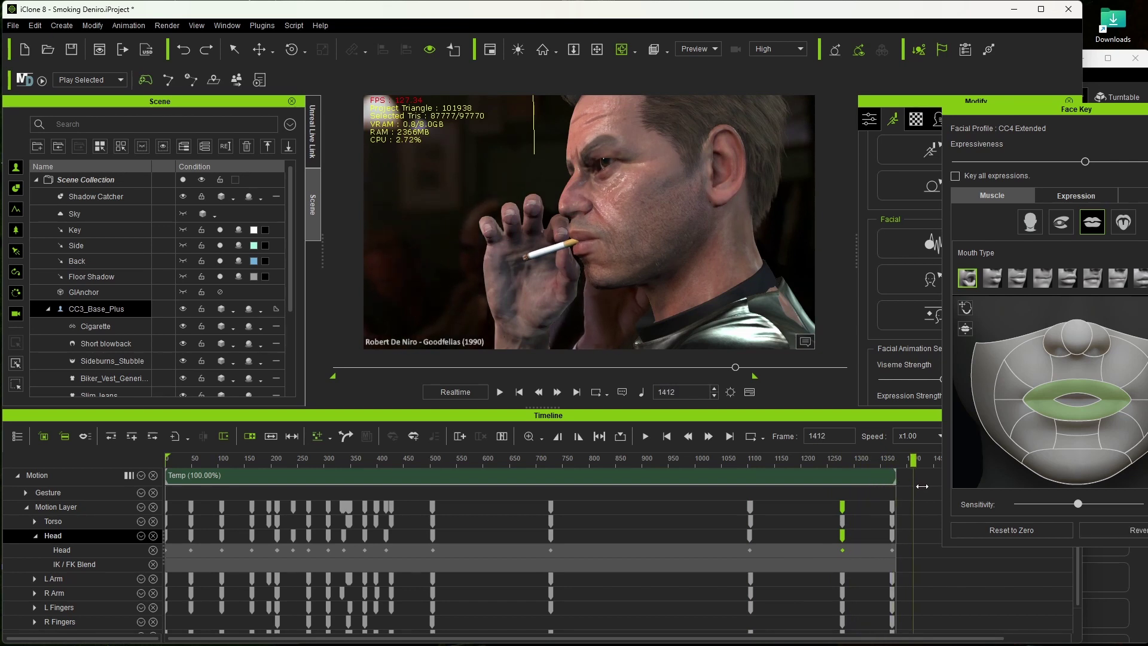
drag(922, 486, 743, 474)
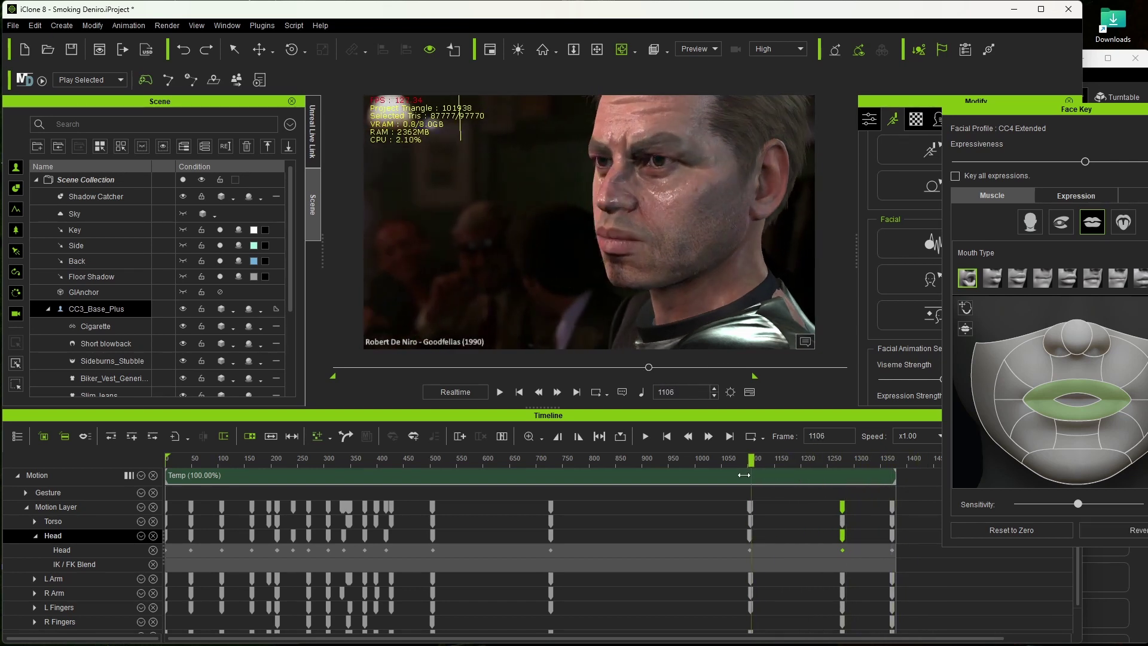
drag(696, 279, 762, 247)
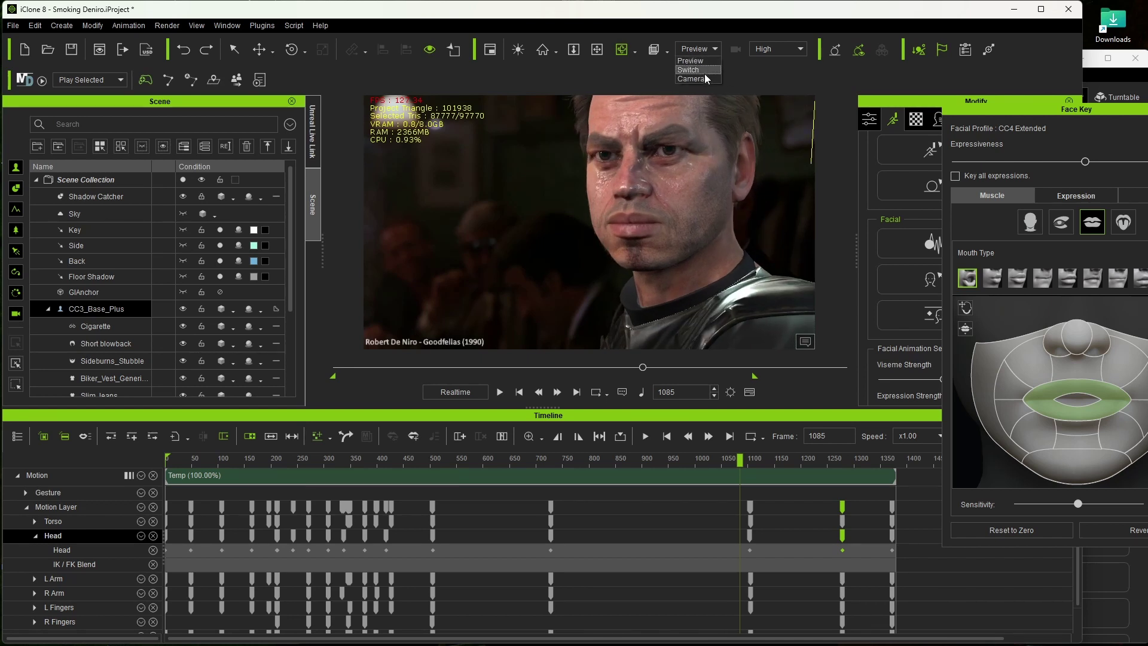
Step: Switch the viewport to the scene Camera and play the animation from frame 670
click(705, 78)
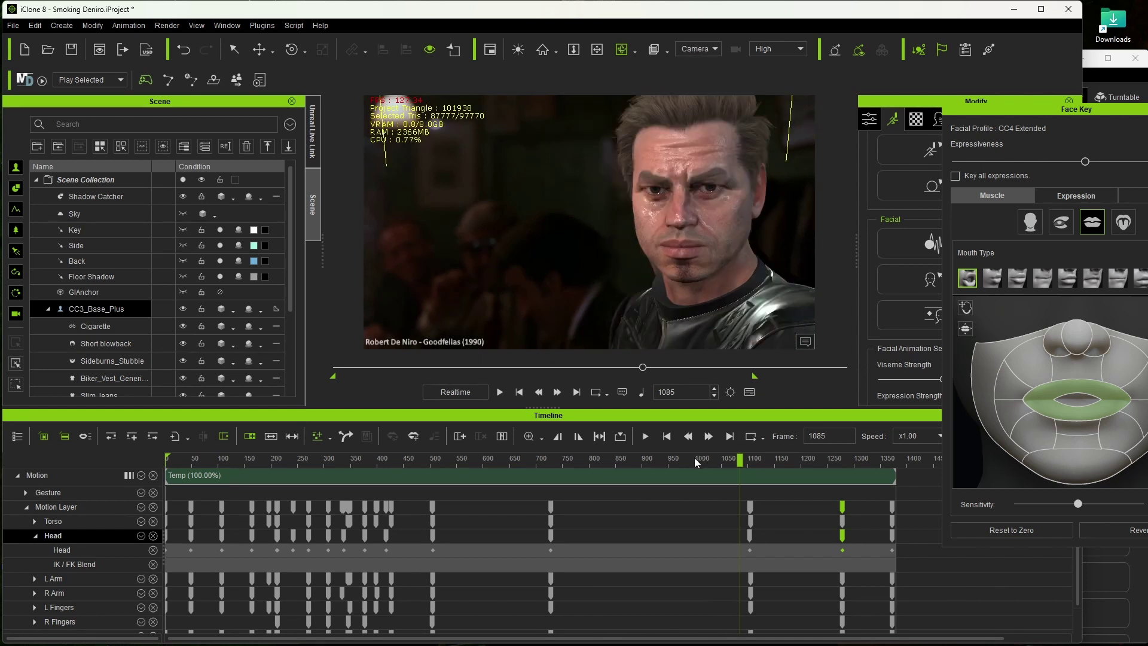
drag(694, 457, 519, 458)
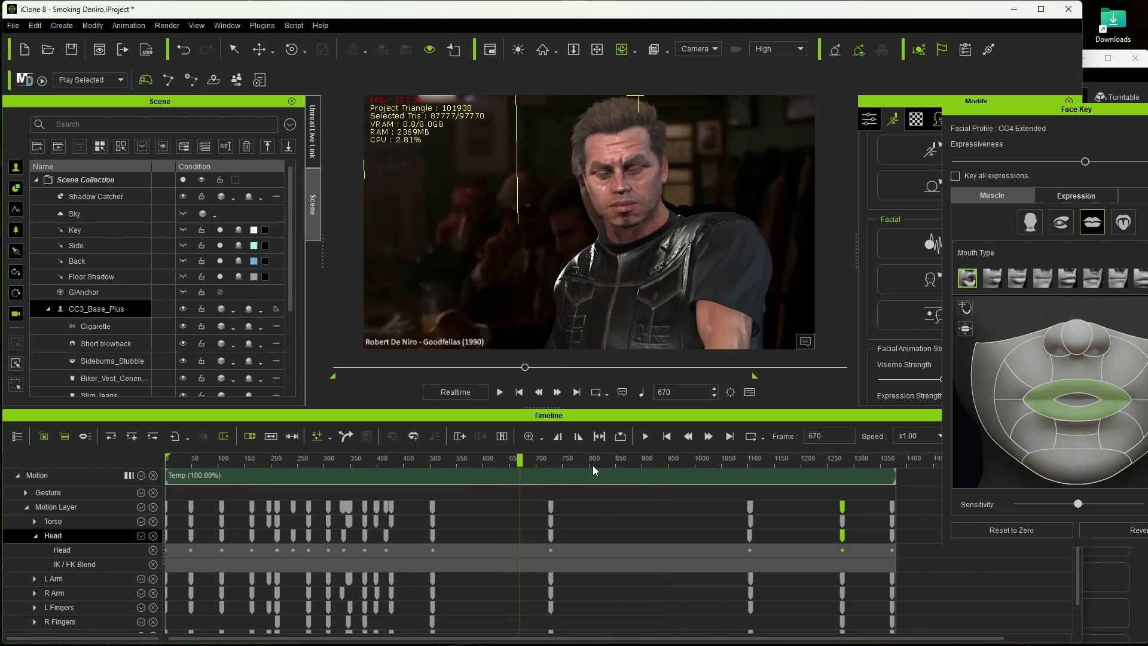
key(space)
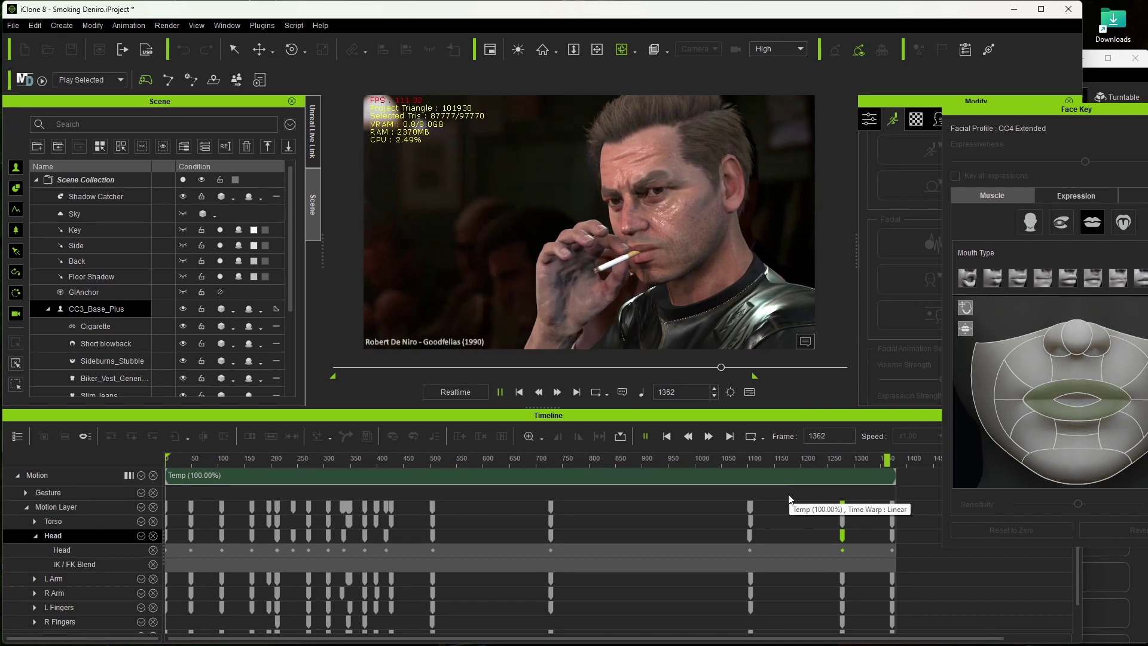
click(890, 535)
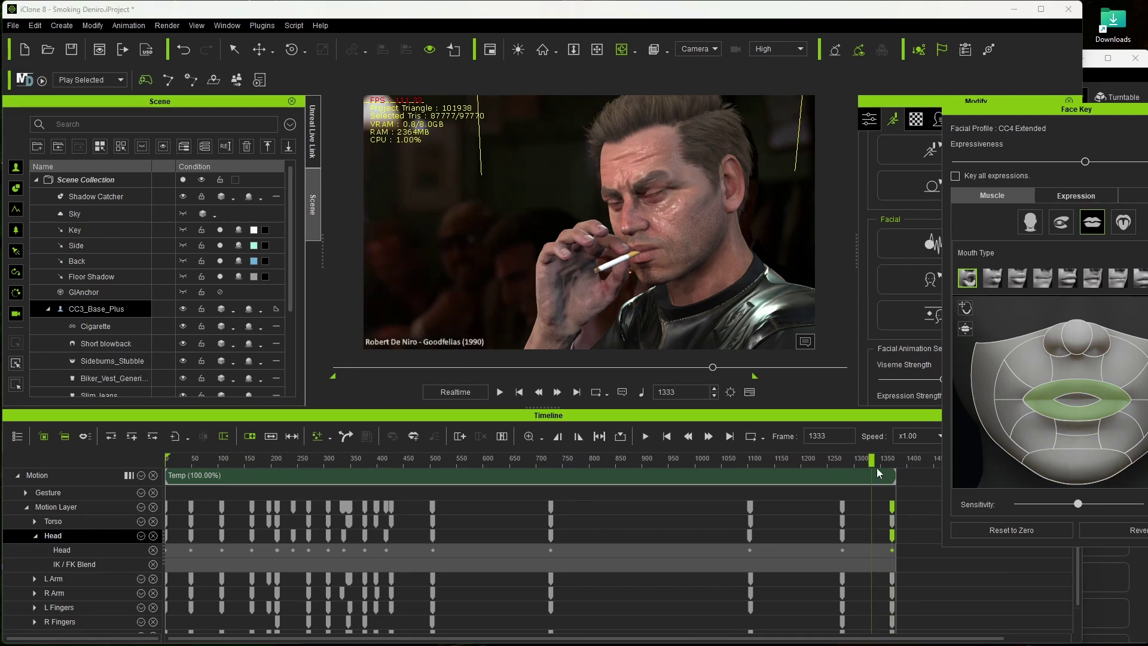
key(space)
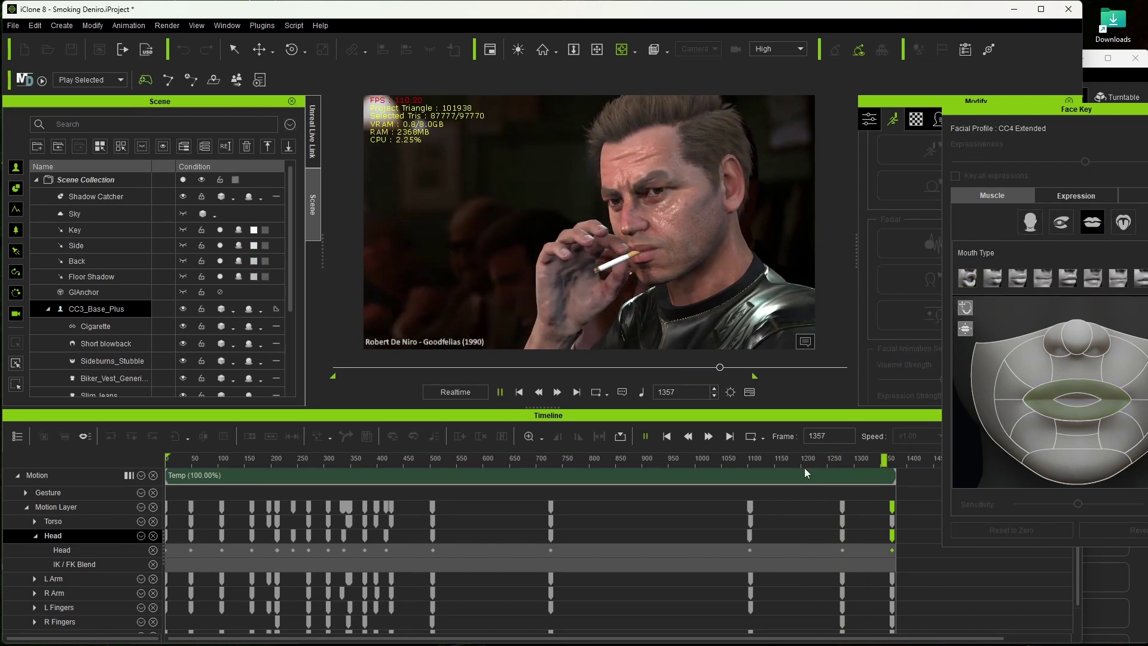
key(space)
click(750, 467)
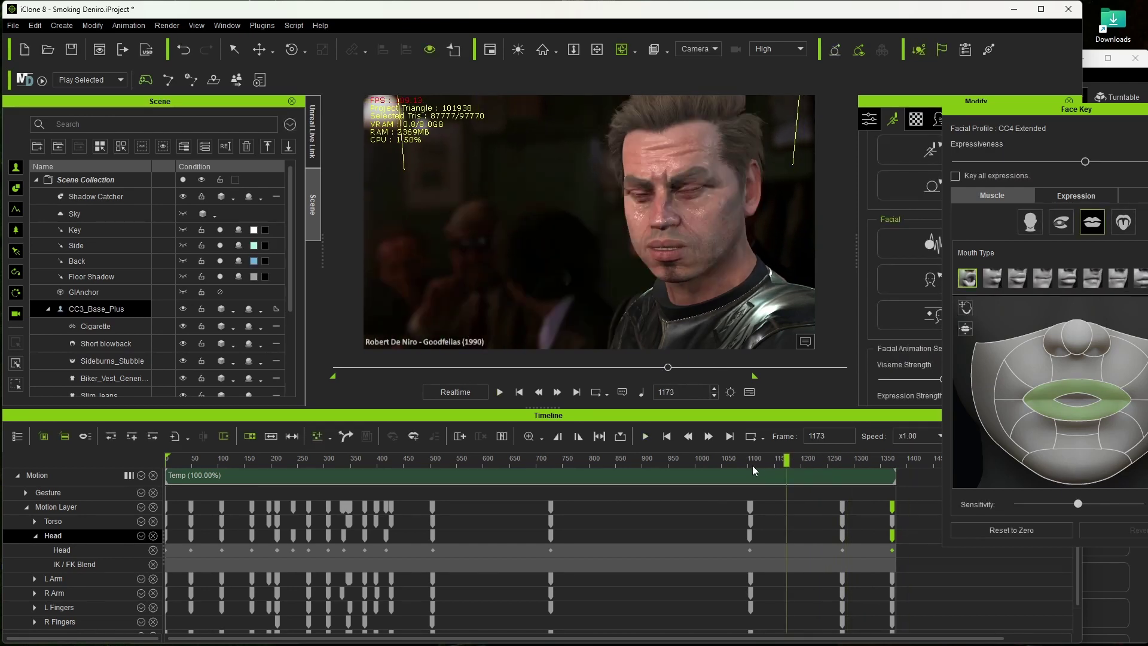
key(space)
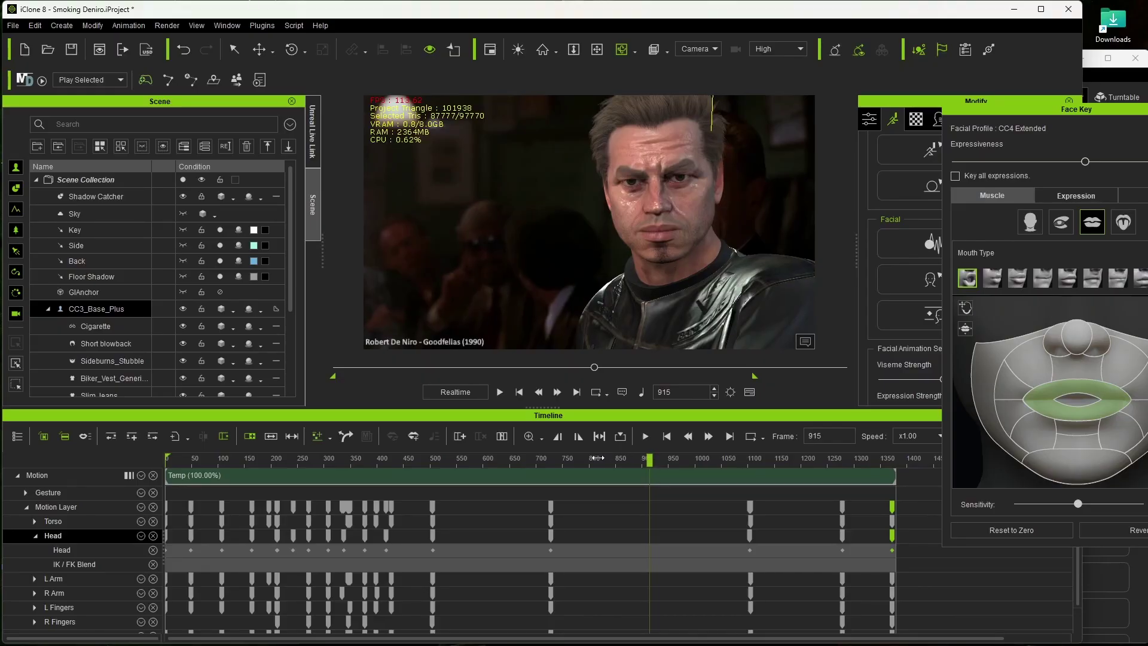
mouse_move(596, 458)
mouse_down()
mouse_move(490, 469)
mouse_move(624, 474)
mouse_up()
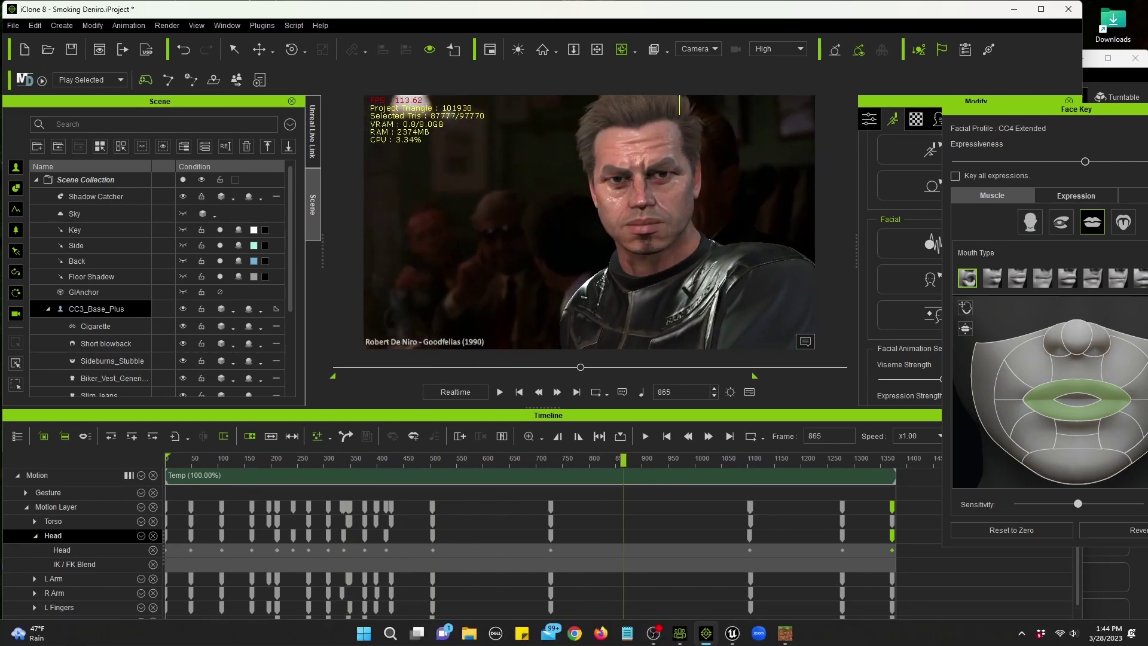
Step: In Unreal's Live Link manager, add an iClone LiveLink source on port 54321
click(732, 639)
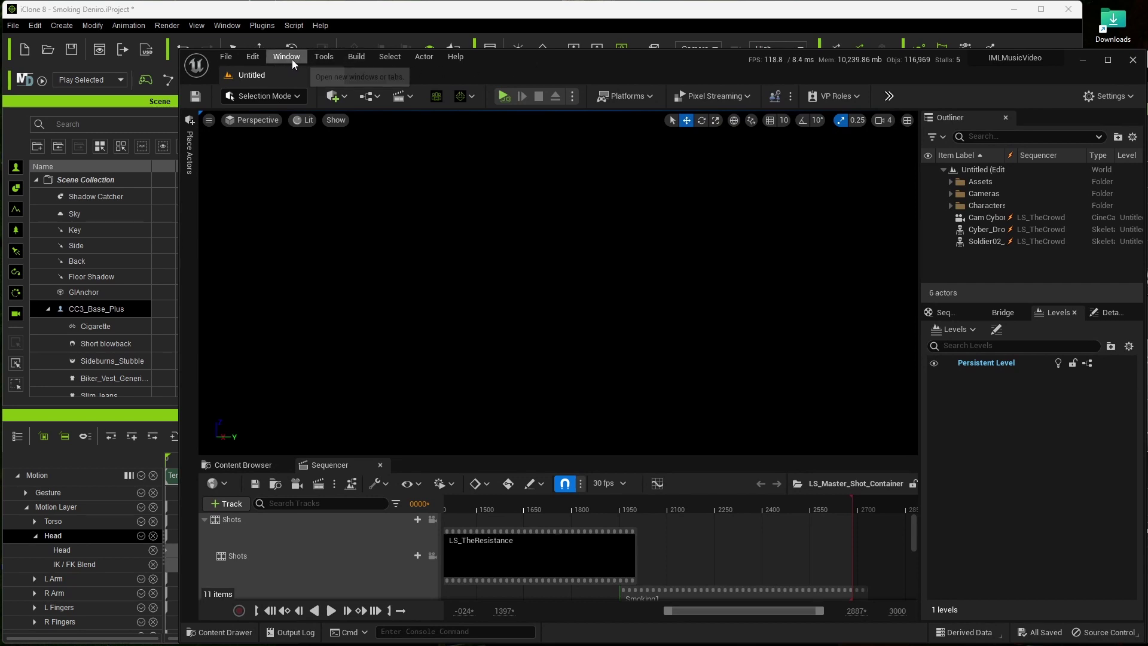
click(292, 61)
mouse_move(339, 174)
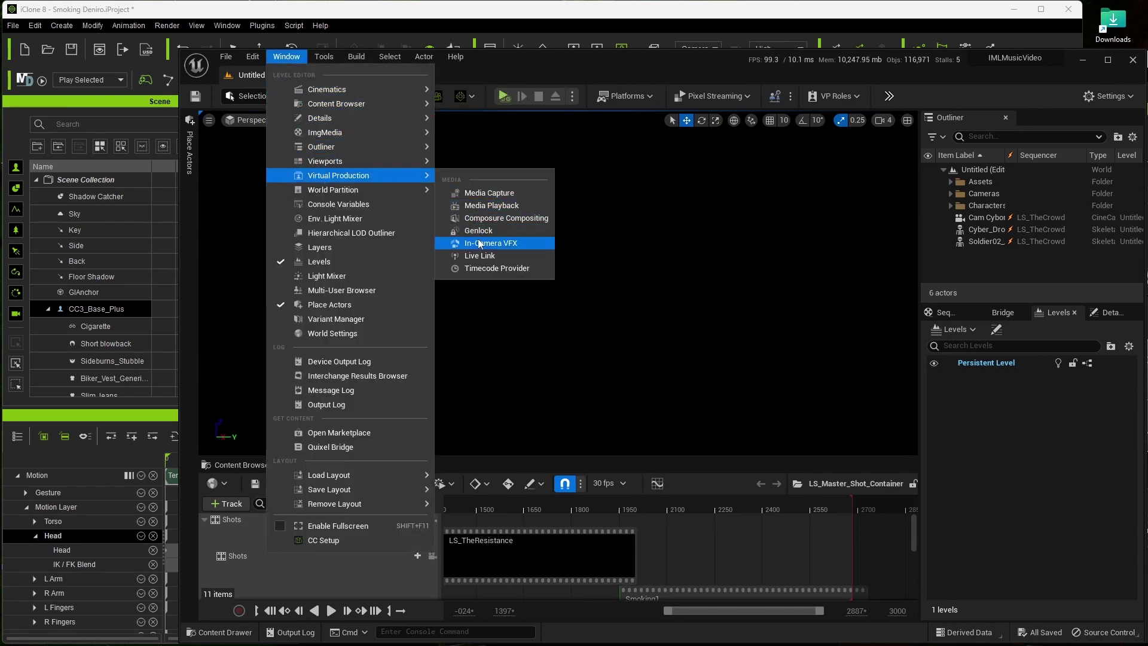
click(479, 256)
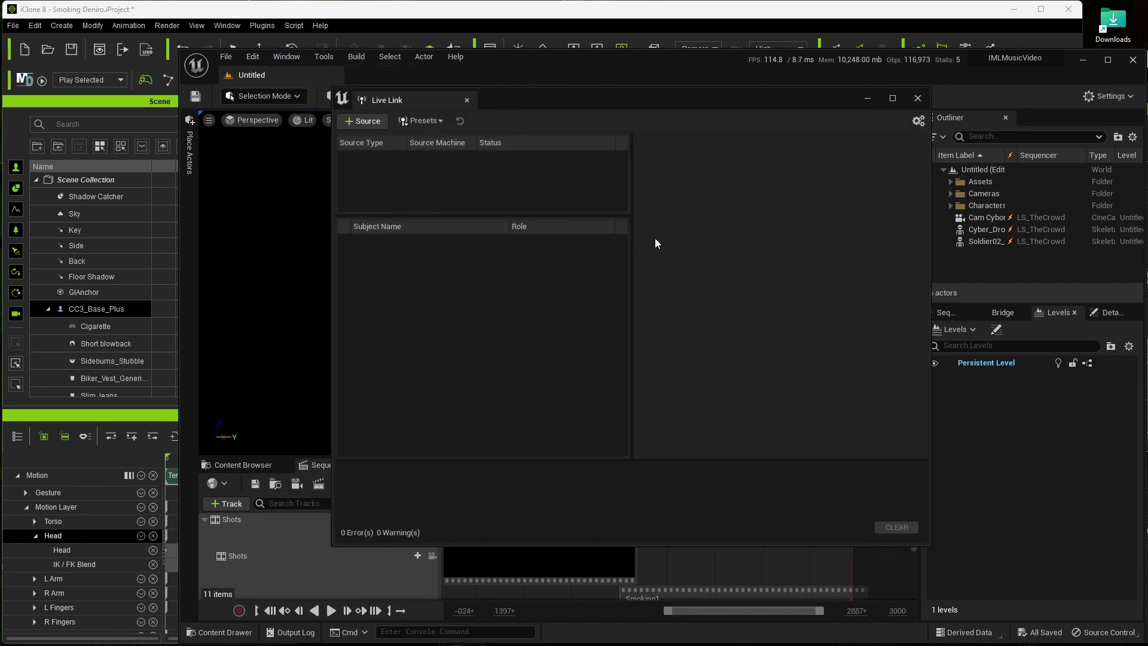
click(366, 122)
mouse_move(378, 154)
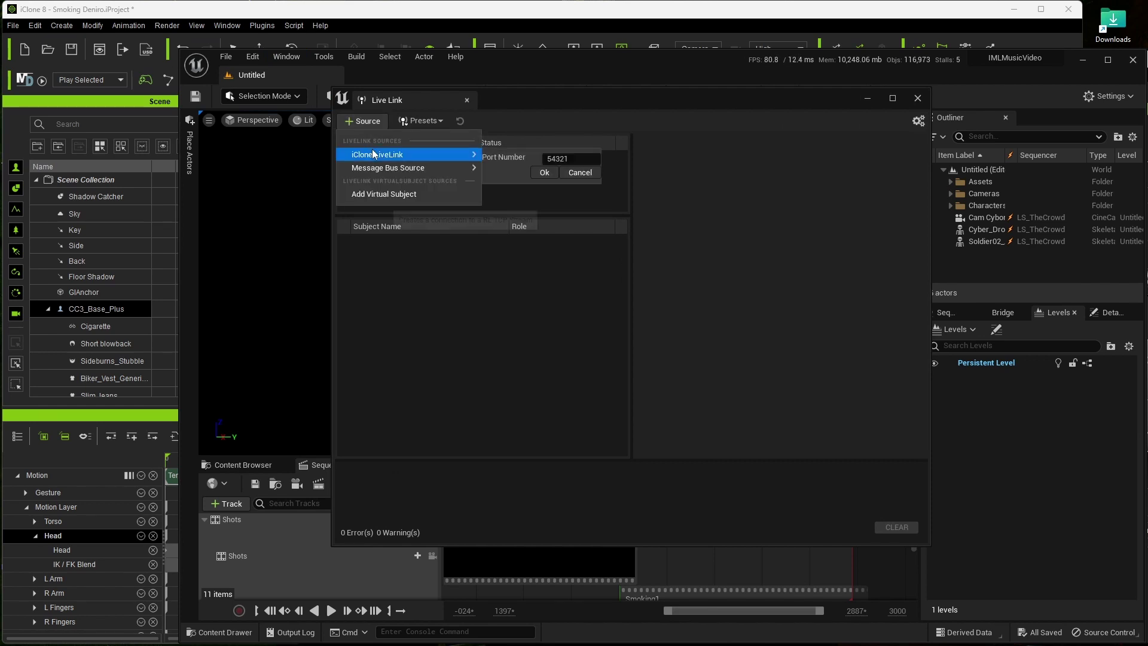
click(539, 180)
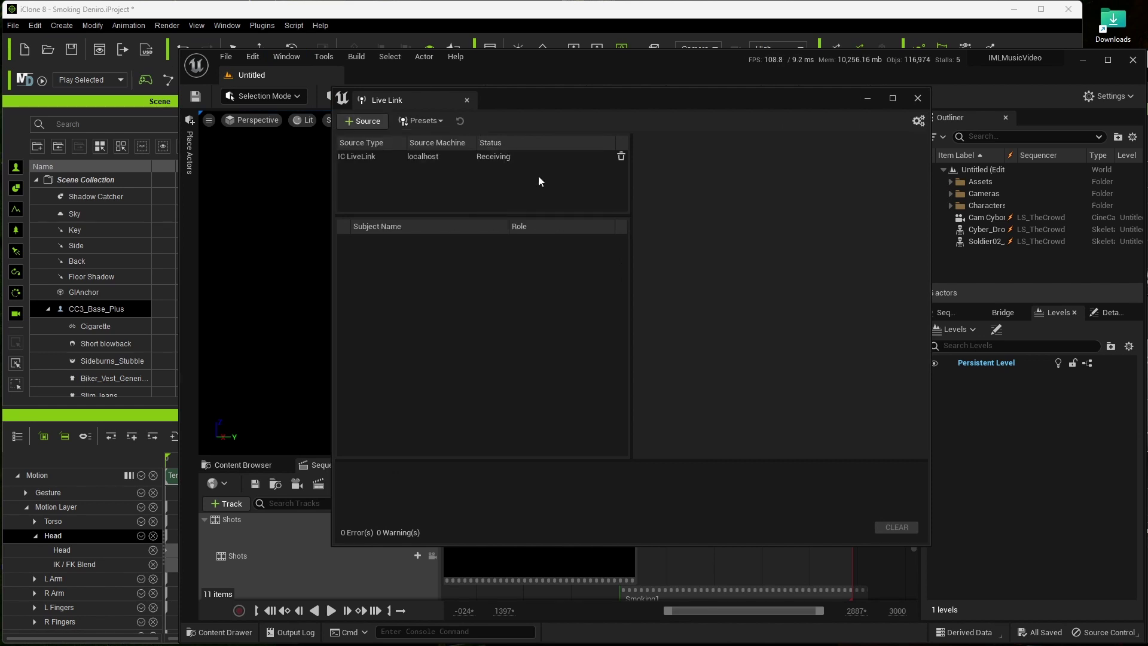
Step: Close the Live Link manager and open iClone's Unreal Live Link transfer settings
click(917, 100)
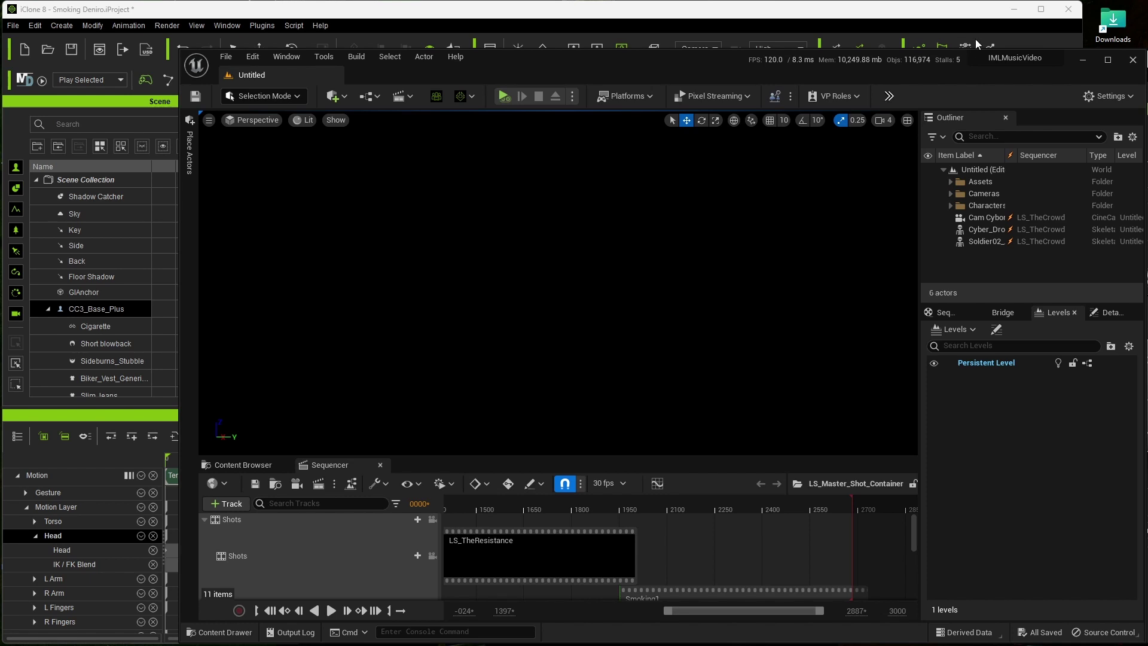
click(976, 45)
click(310, 157)
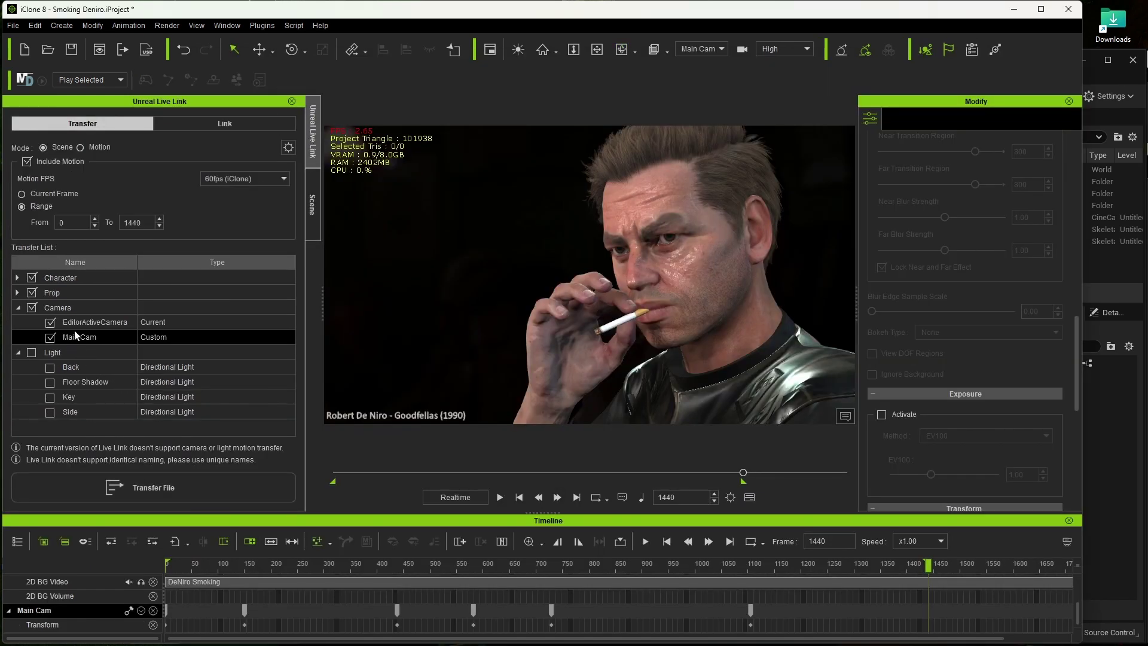
Step: Exclude EditorActiveCamera, keep Main Cam and the avatar, then load L_Master_CyberCity in Unreal
click(51, 323)
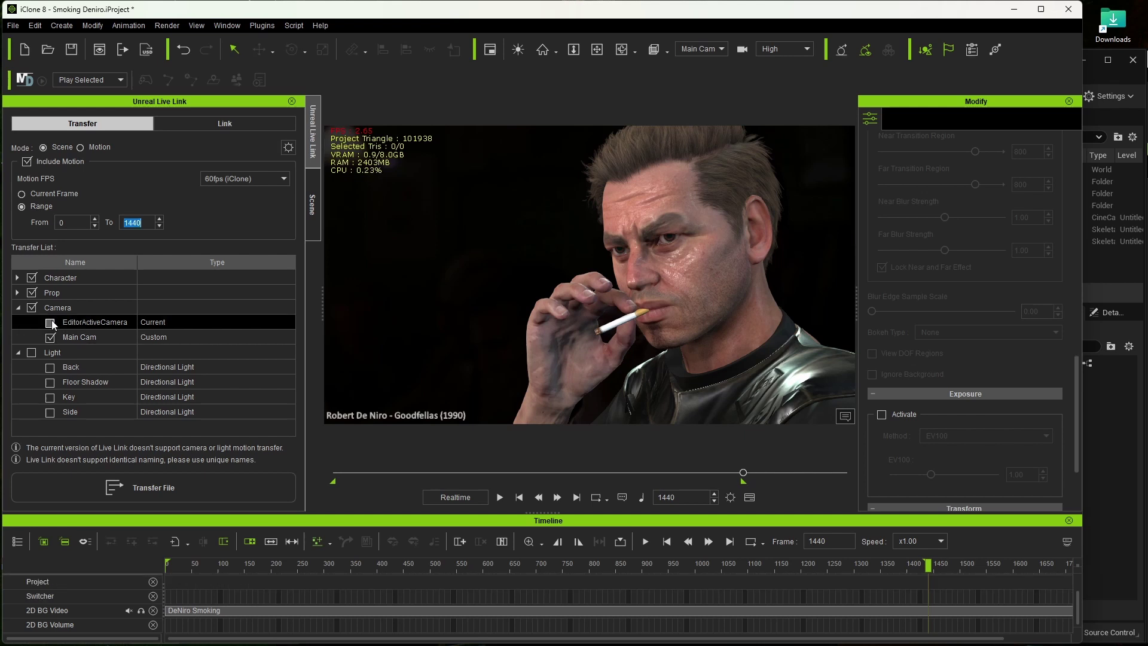
click(80, 333)
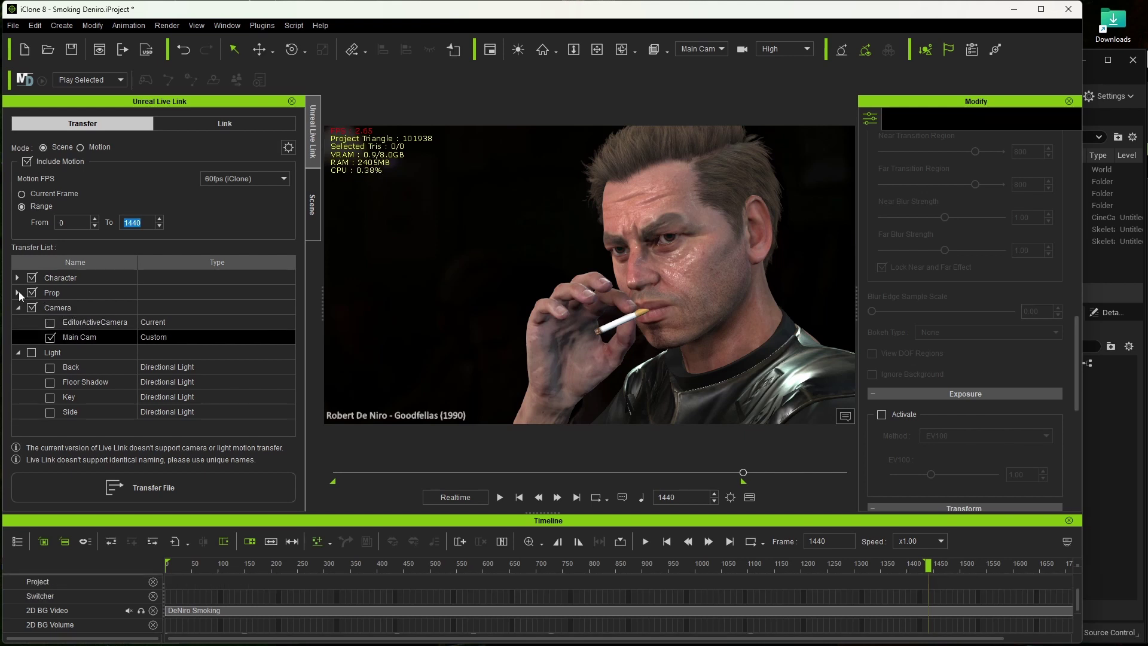
click(57, 292)
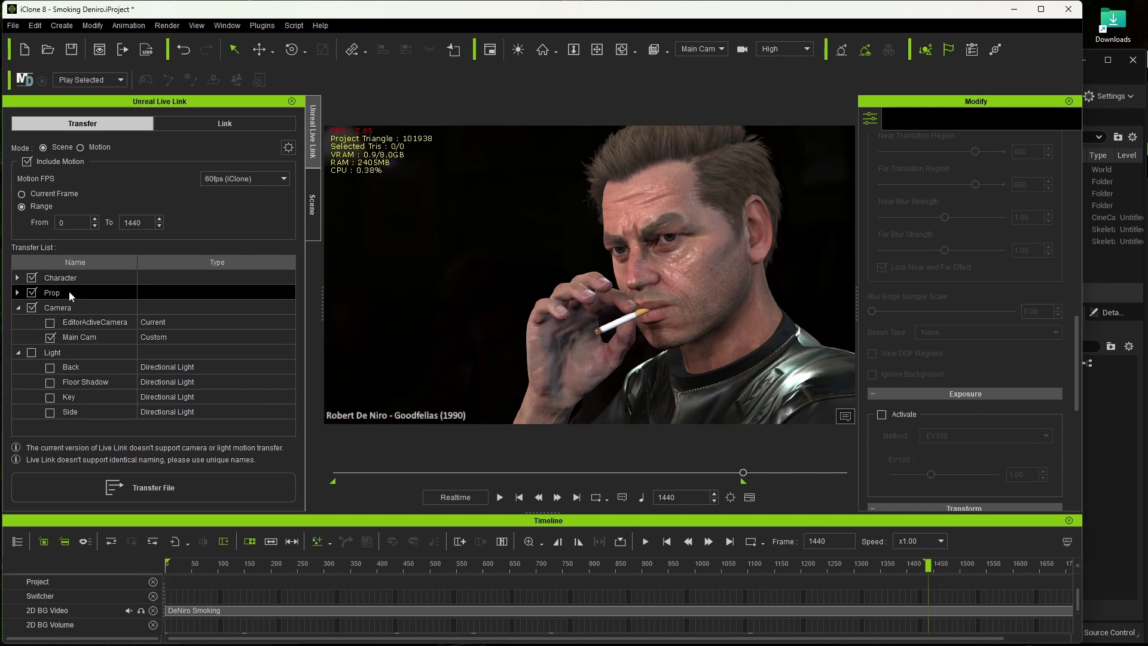
click(17, 278)
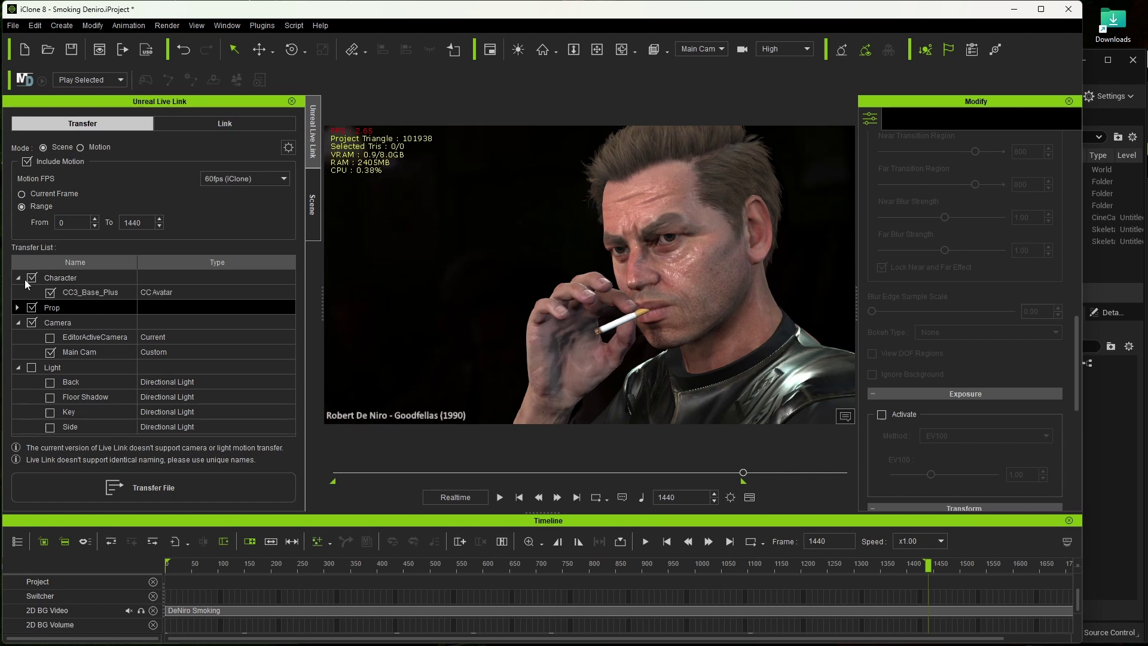
click(84, 292)
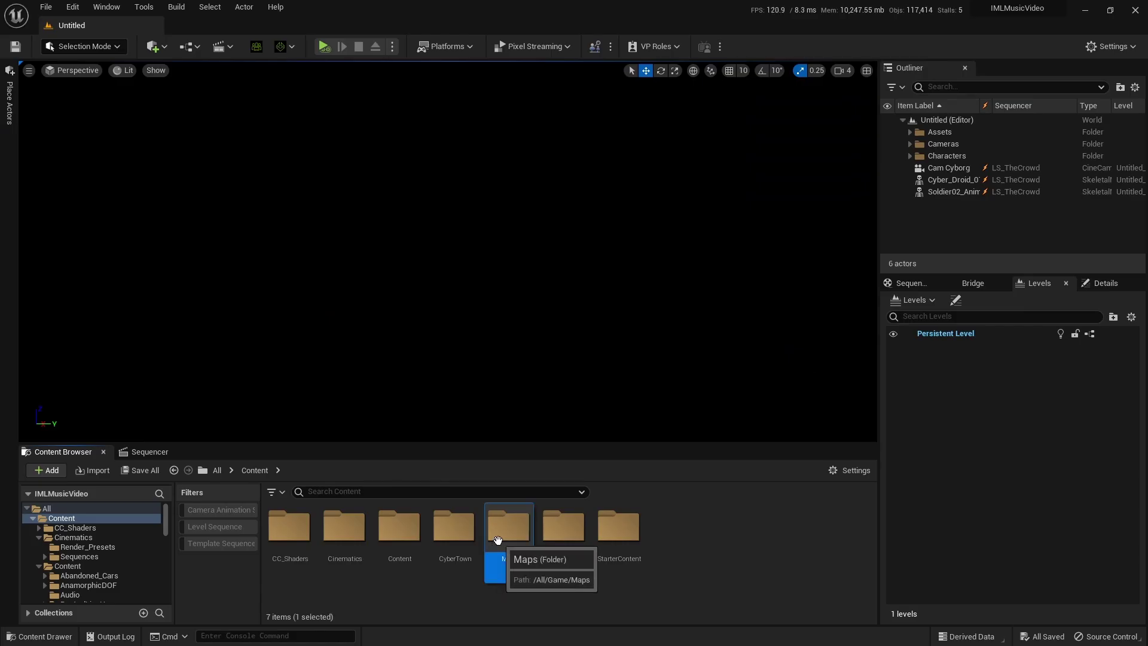
double_click(511, 535)
double_click(327, 523)
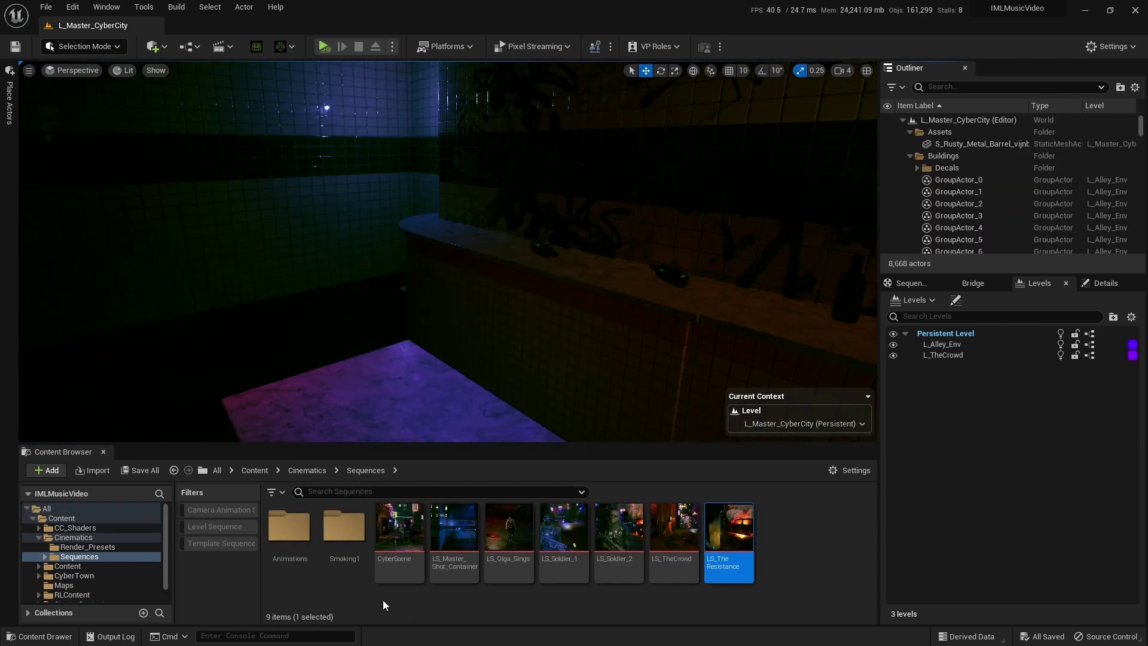
Step: Open the Smoking1 folder and its Smoking1 level sequence in Sequencer
double_click(344, 540)
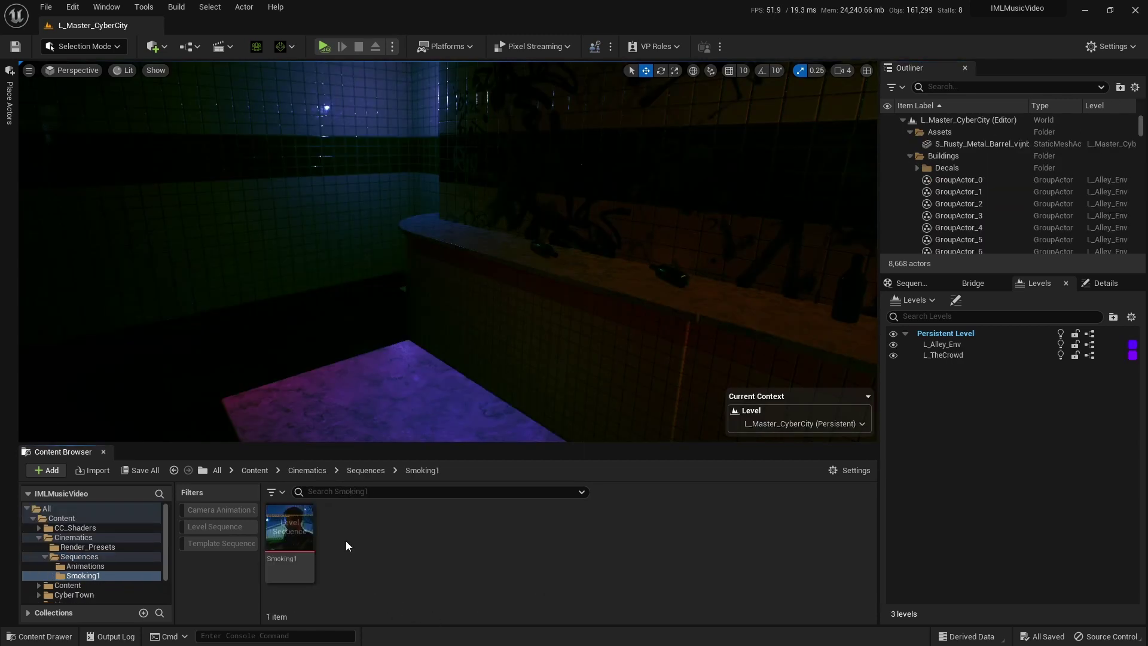
double_click(289, 526)
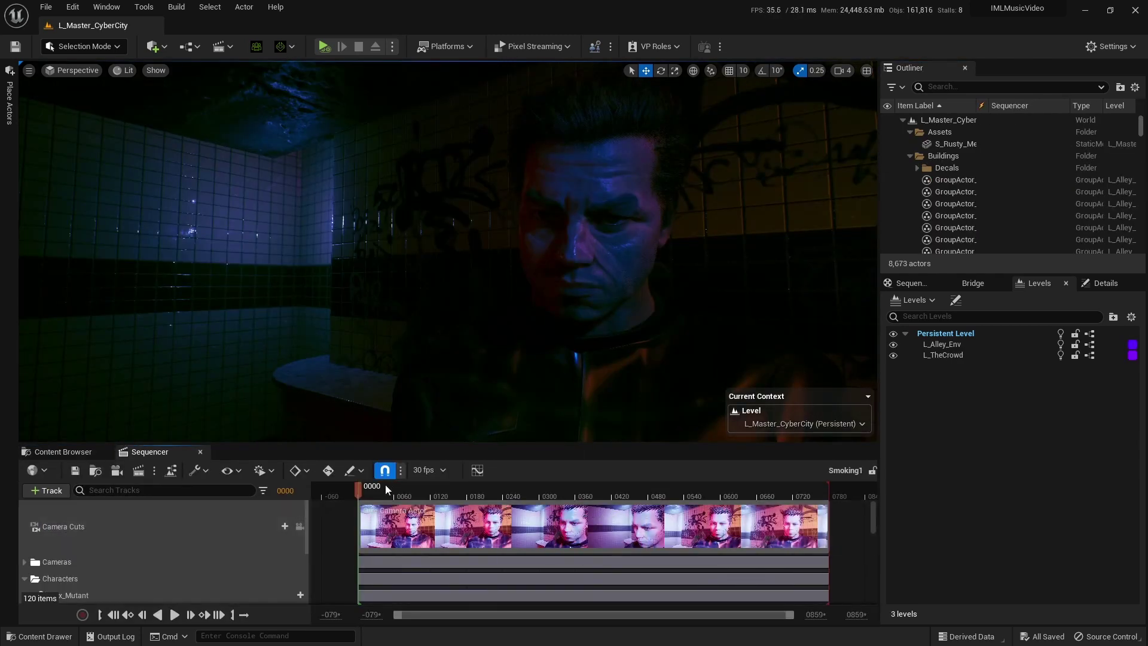